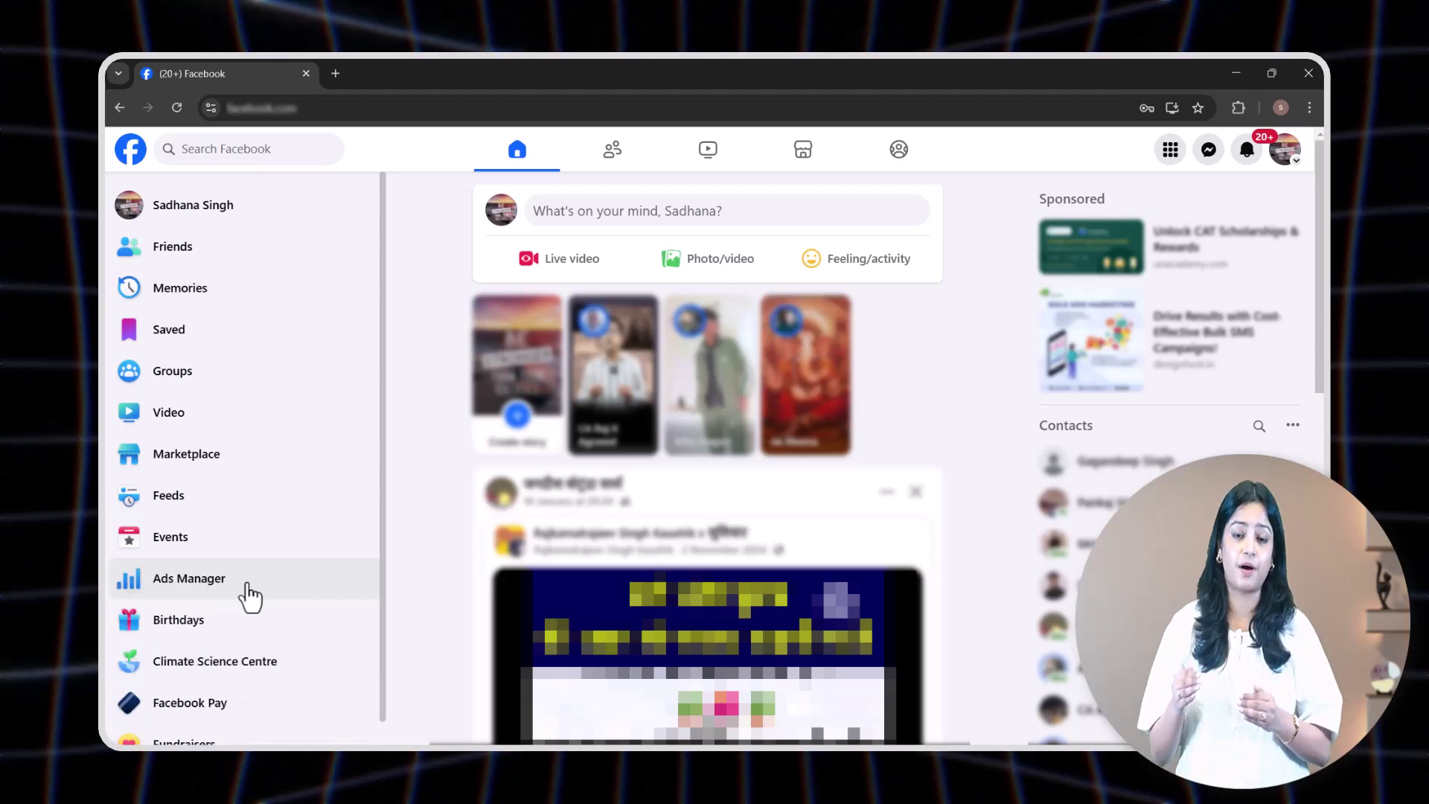
Open Meta Business Suite from your managed Pages and show the business portfolios and assets list
{"action": "scroll", "coordinate": [284, 599], "scroll_direction": "down", "scroll_amount": 5}
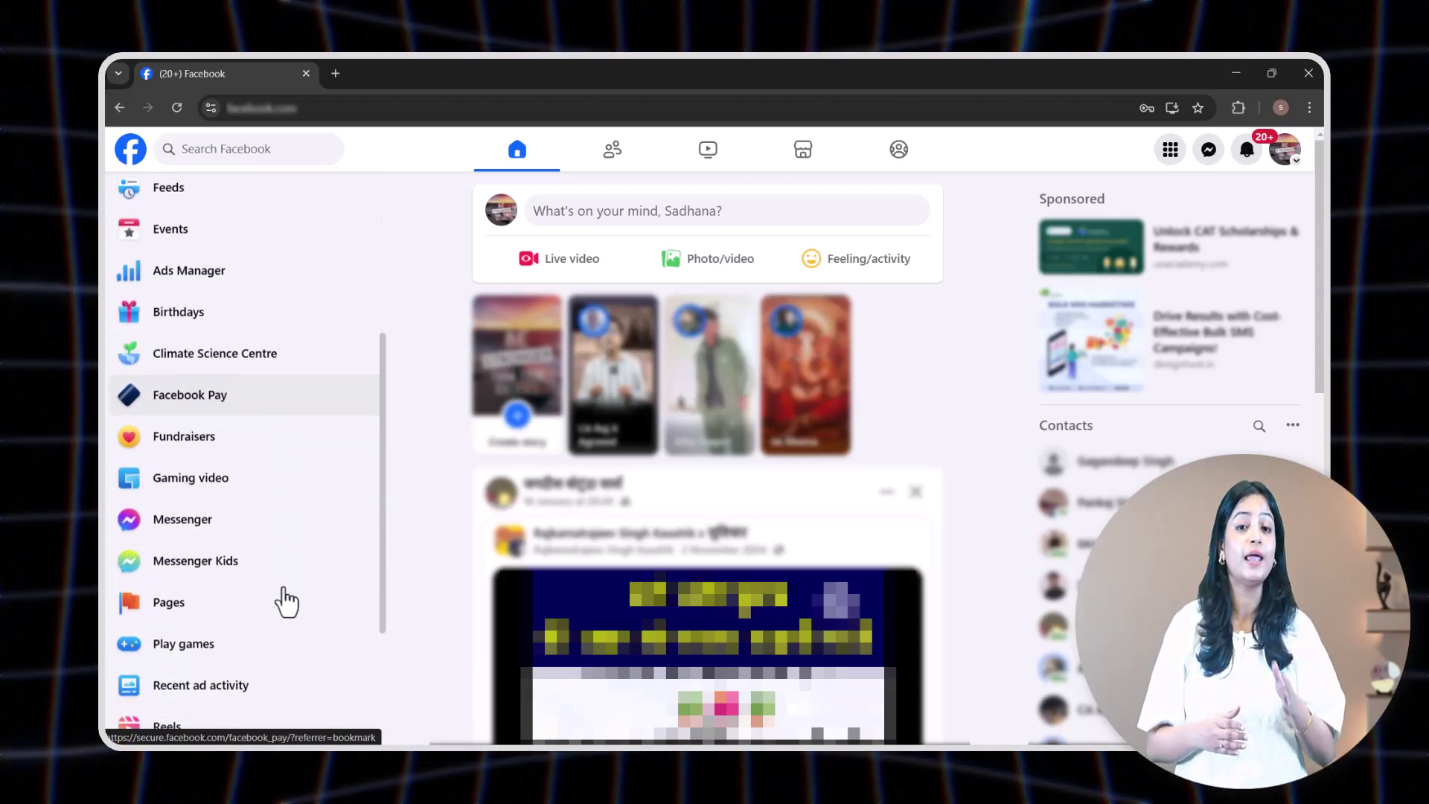
{"action": "scroll", "coordinate": [286, 599], "scroll_direction": "down", "scroll_amount": 1}
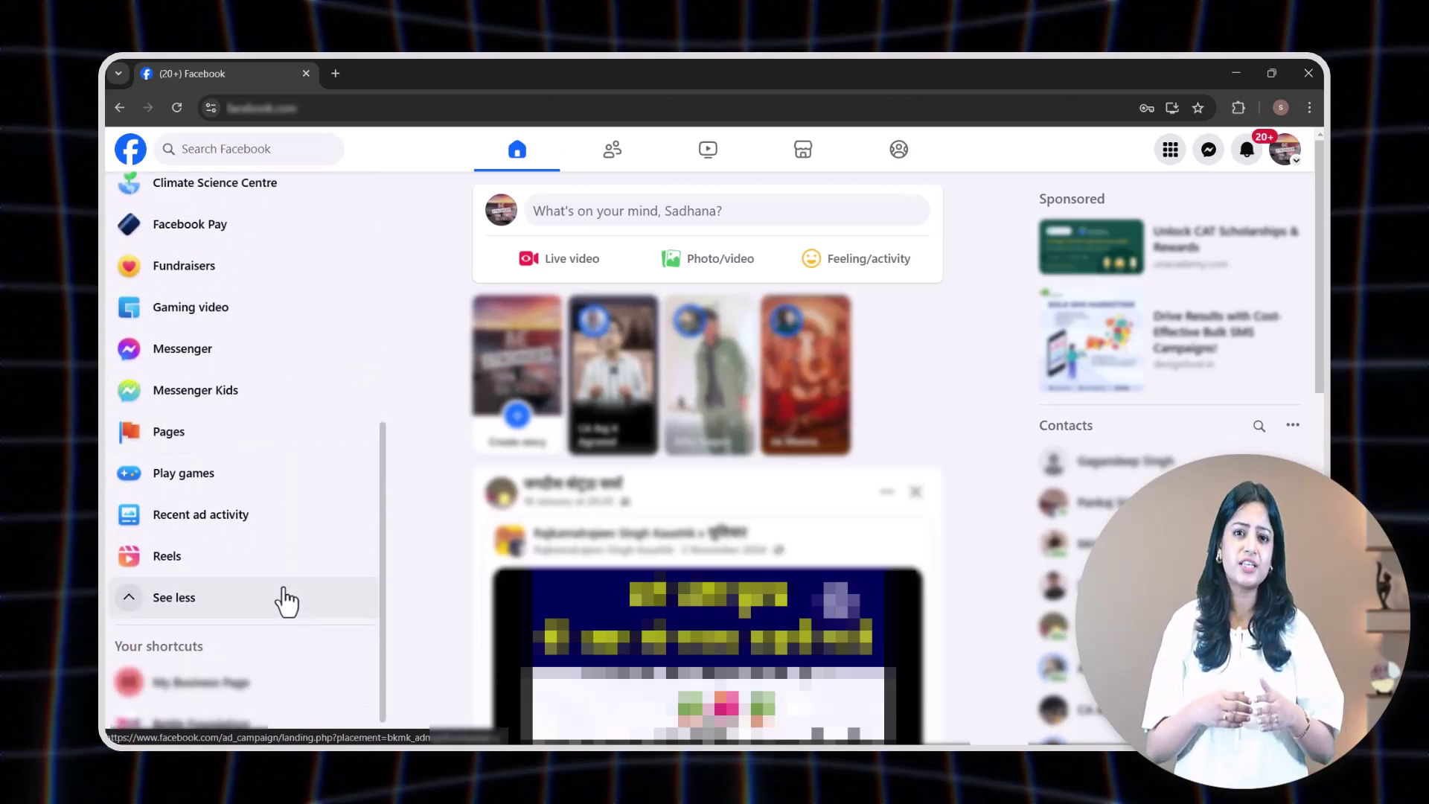
{"action": "left_click", "coordinate": [335, 438]}
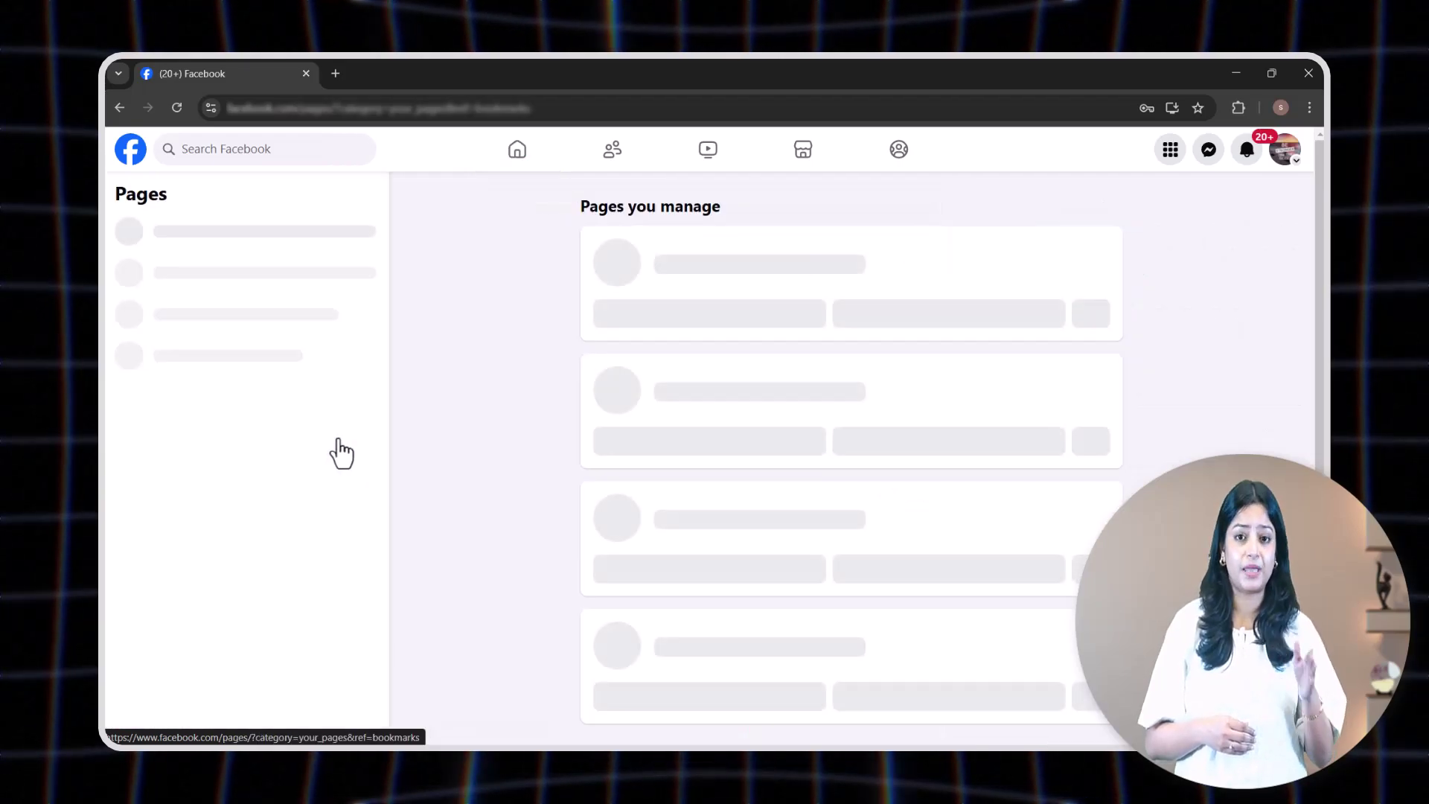
{"action": "left_click", "coordinate": [355, 302]}
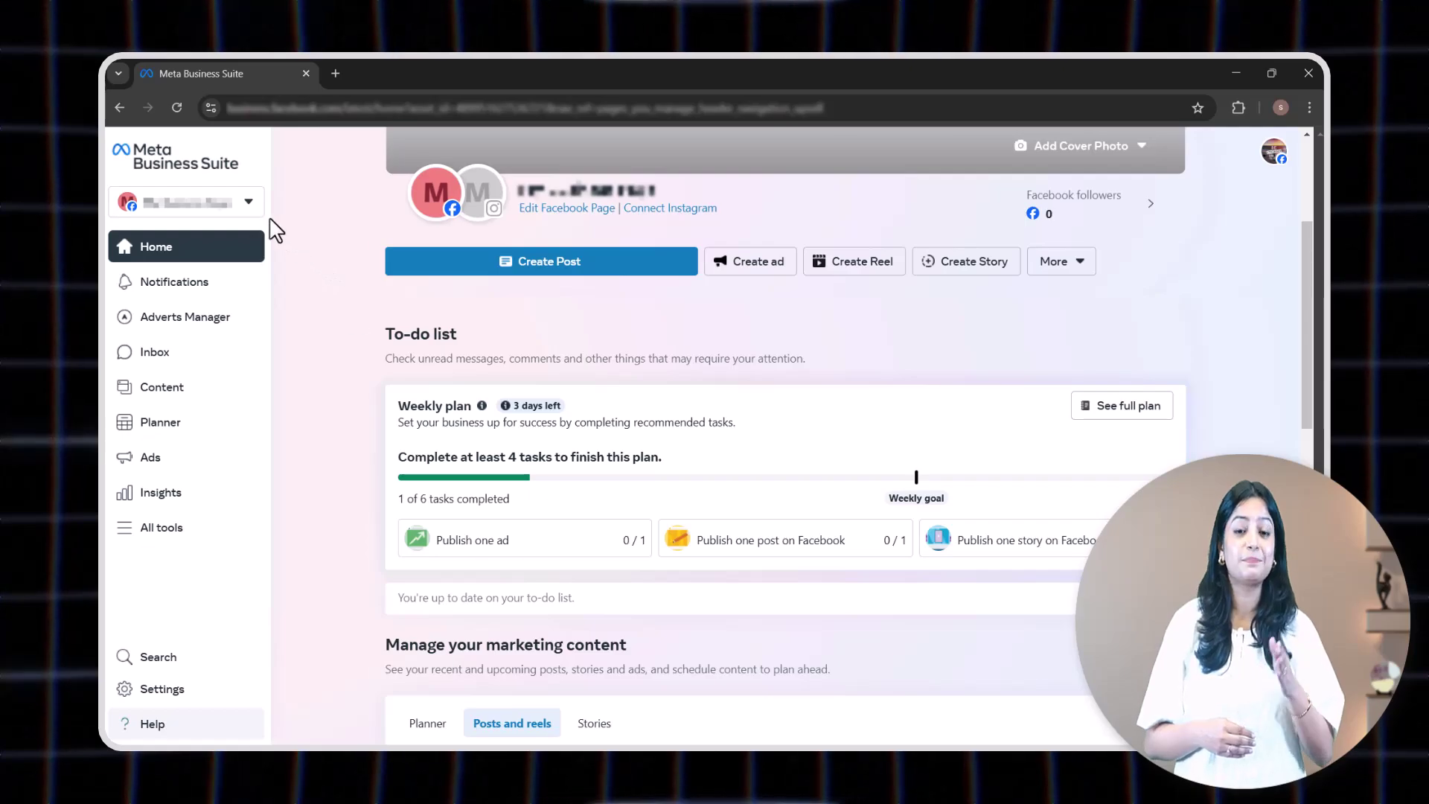
{"action": "left_click", "coordinate": [240, 213]}
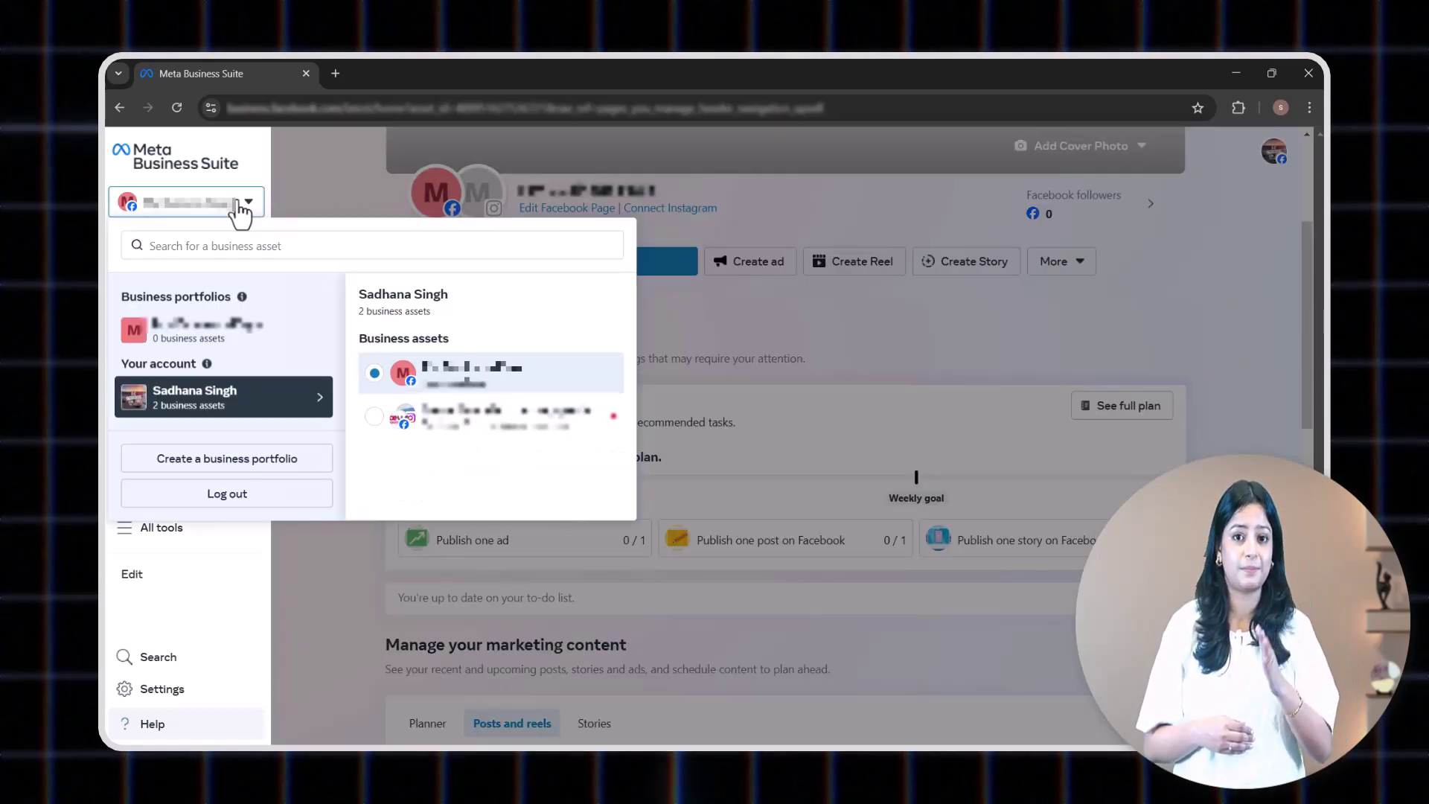
Create the 'Business Portfolio Name' portfolio with the owner's first name, surname and business e-mail
{"action": "left_click", "coordinate": [316, 463]}
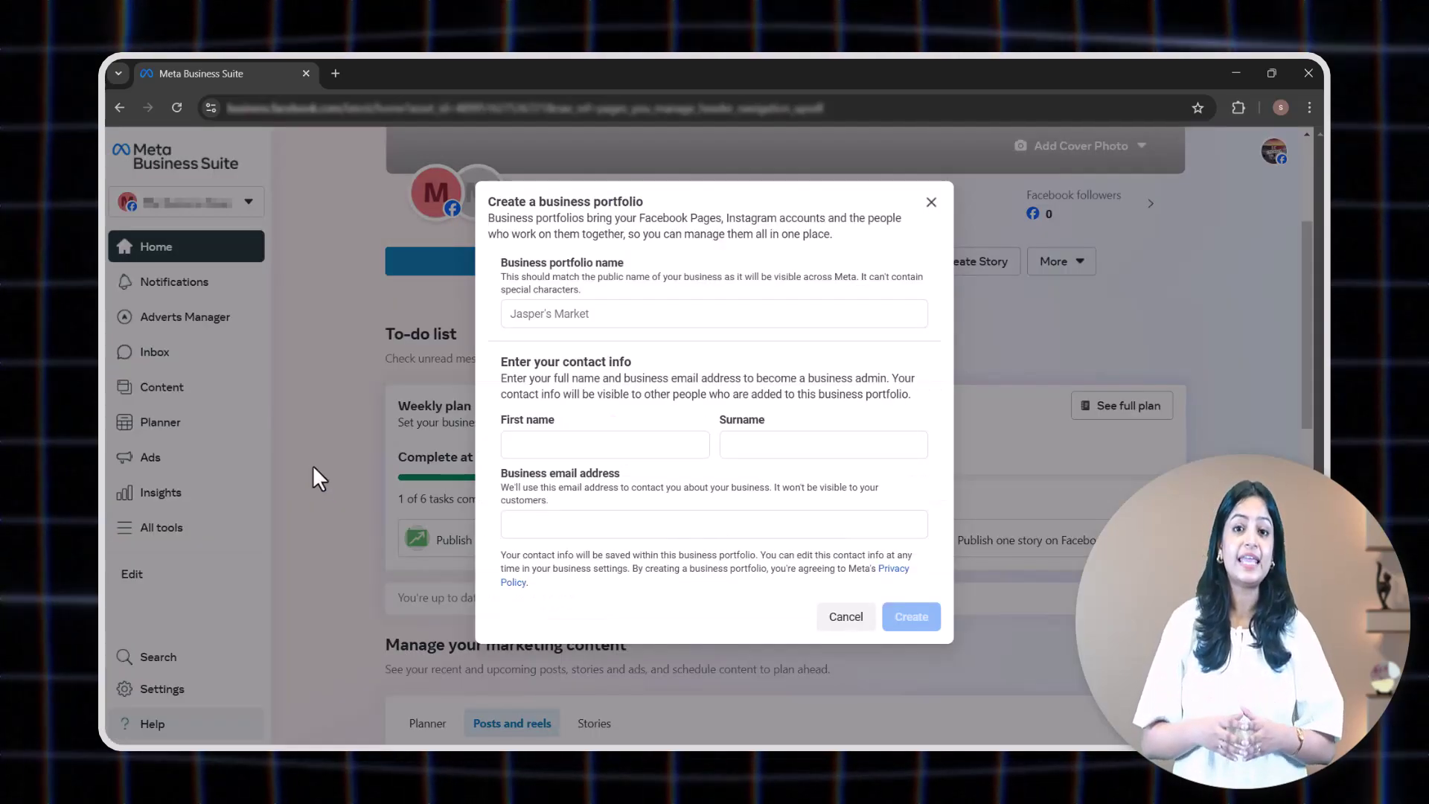
{"action": "left_click", "coordinate": [705, 307]}
{"action": "type", "text": "B"}
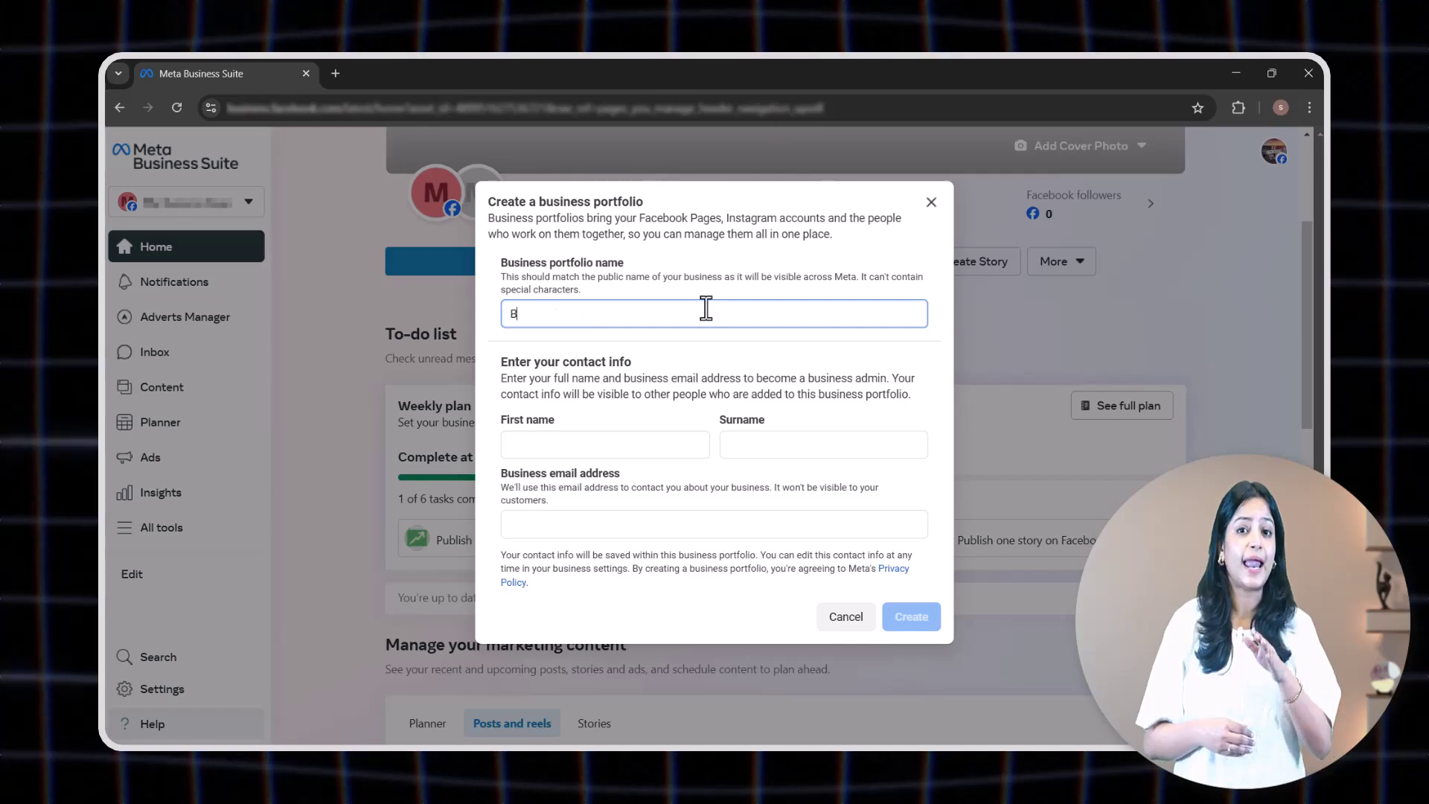
{"action": "type", "text": "usiness"}
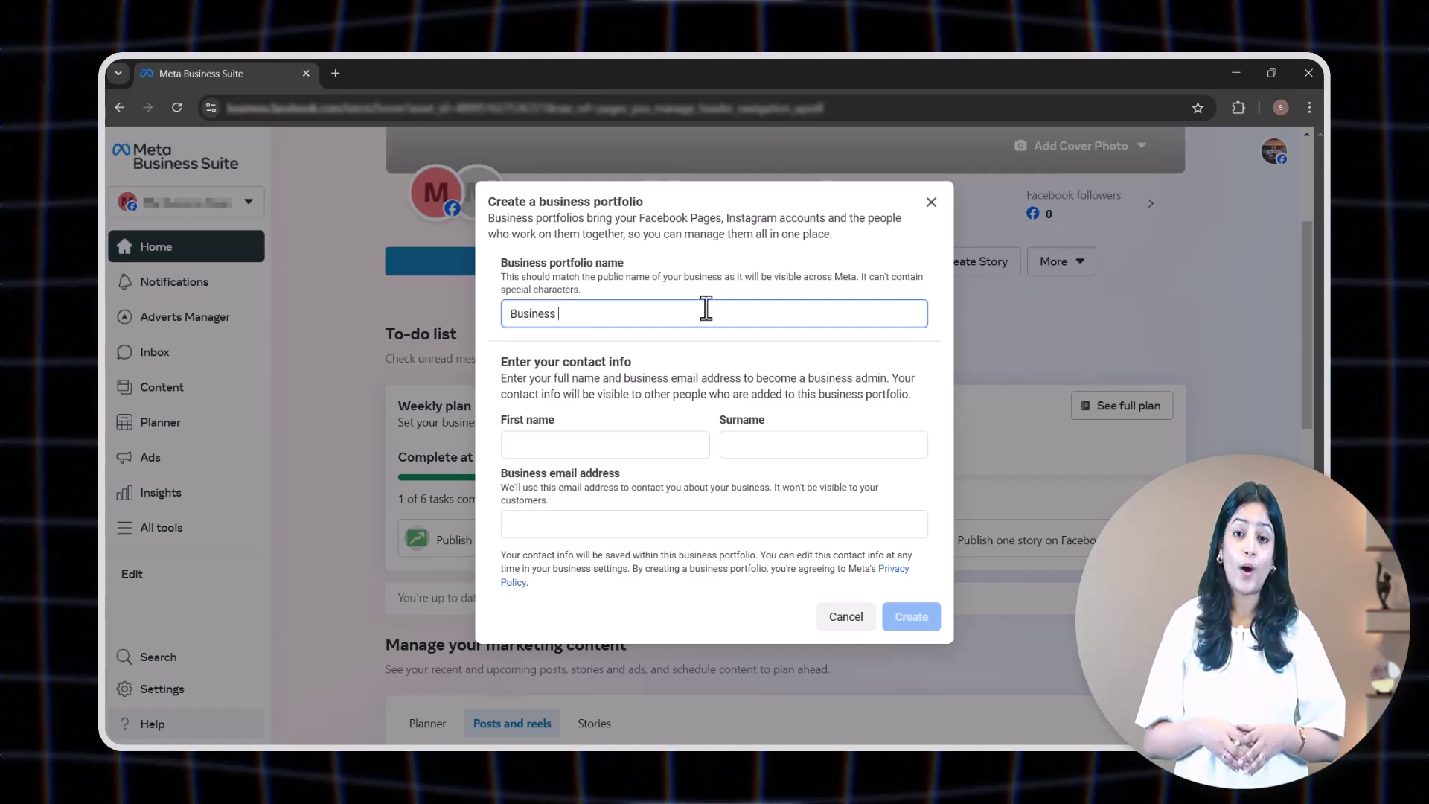
{"action": "type", "text": " Portfolio Name"}
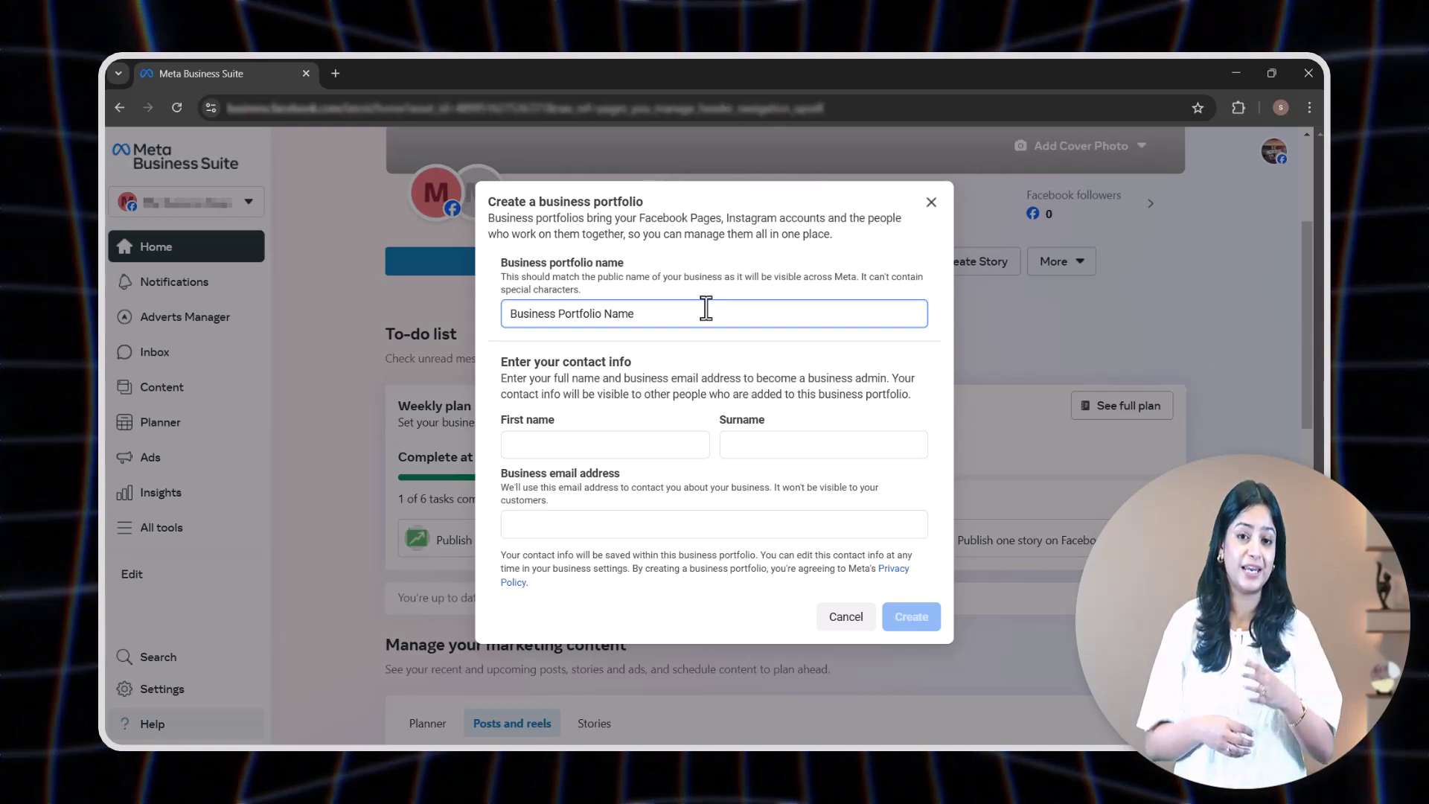
{"action": "left_click", "coordinate": [638, 445]}
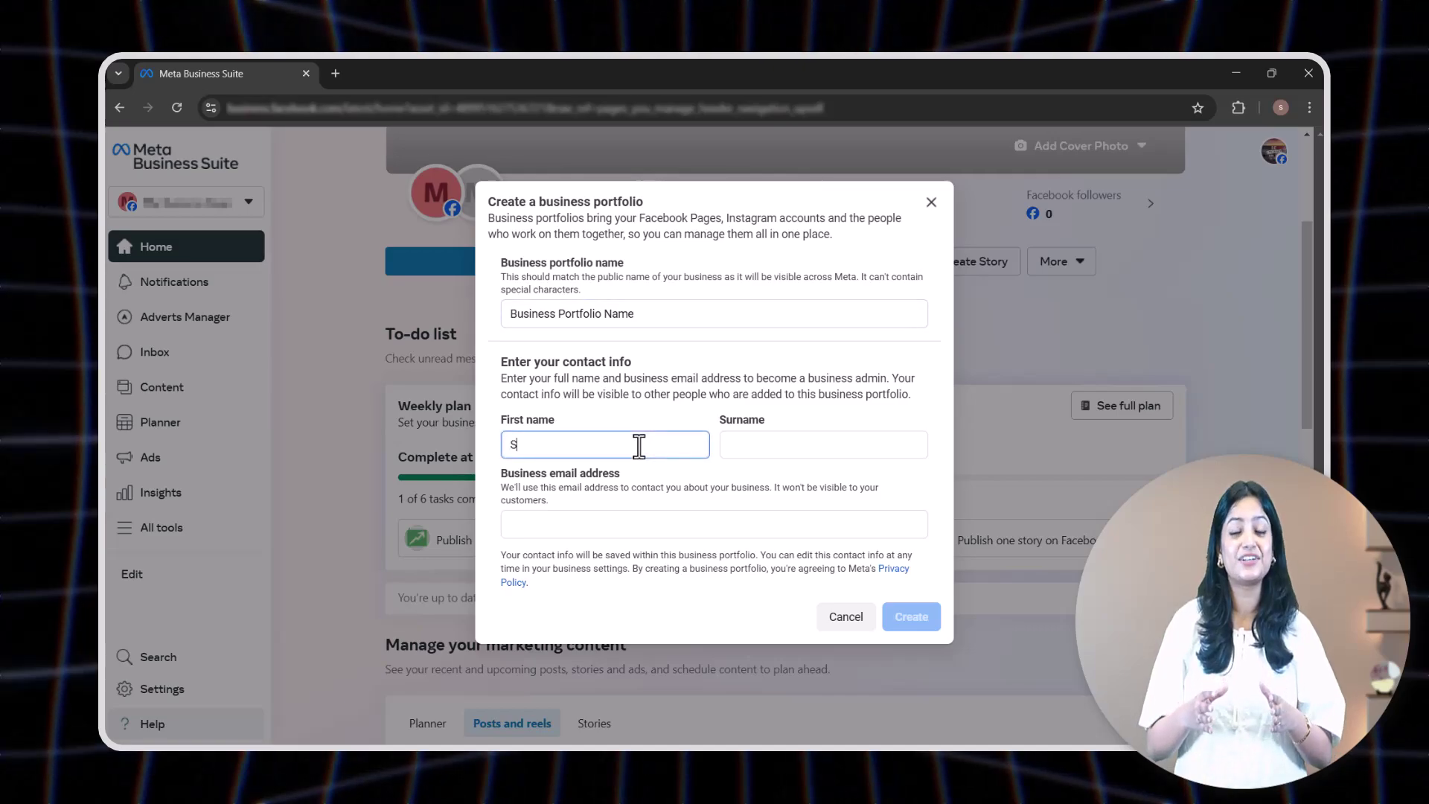
{"action": "left_click", "coordinate": [762, 442]}
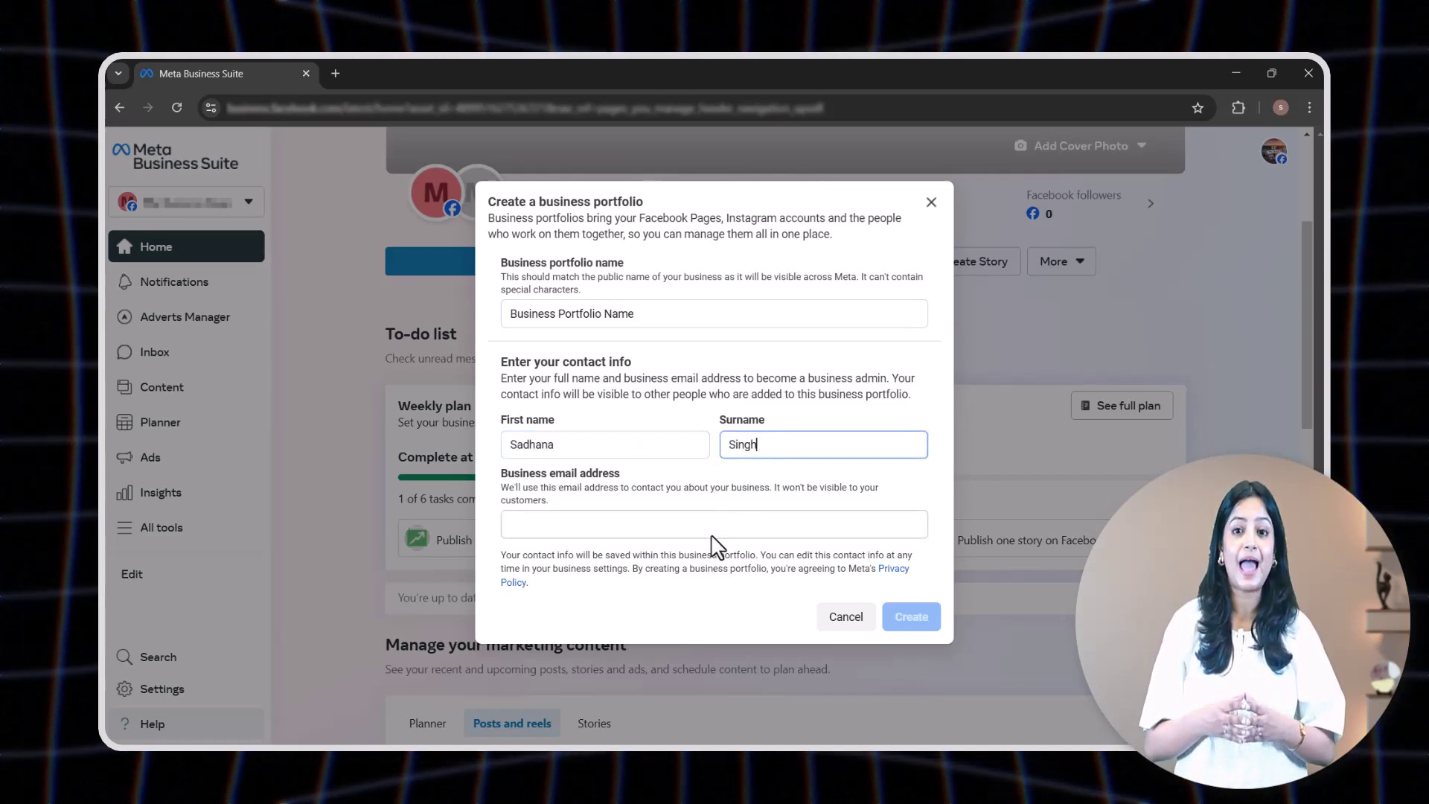
{"action": "left_click", "coordinate": [705, 524]}
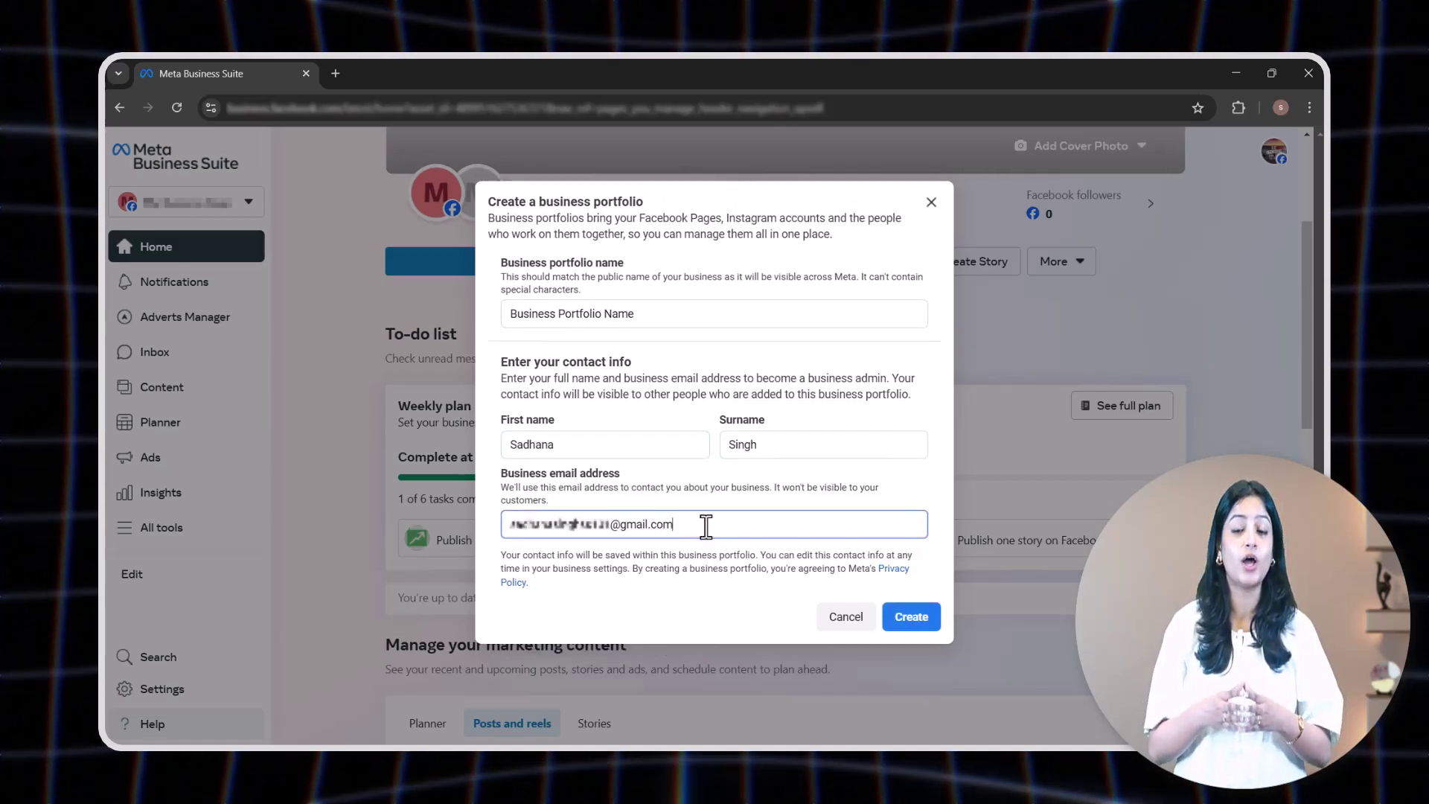
{"action": "left_click", "coordinate": [917, 635]}
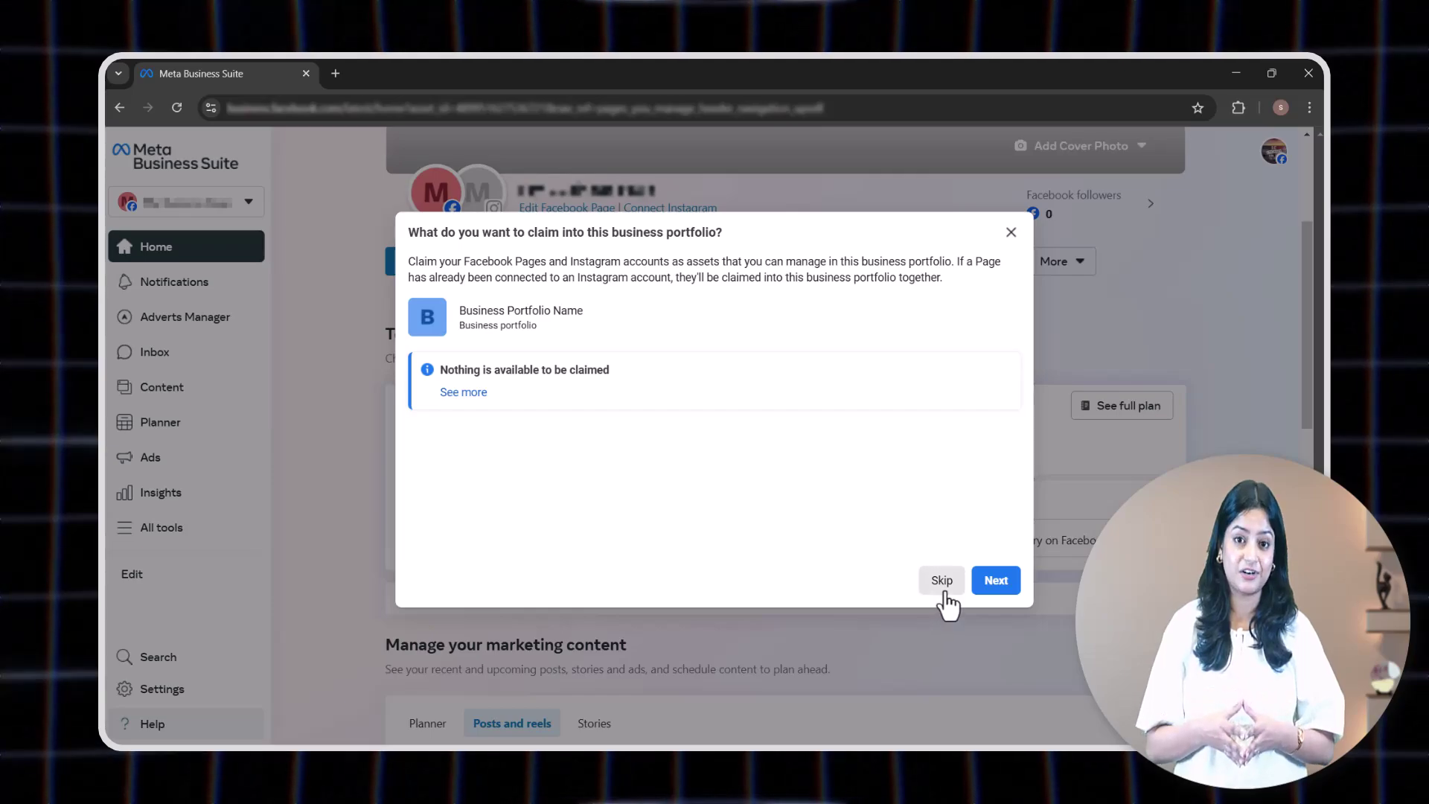
Skip claiming assets and adding people, then confirm the new portfolio
{"action": "left_click", "coordinate": [981, 586]}
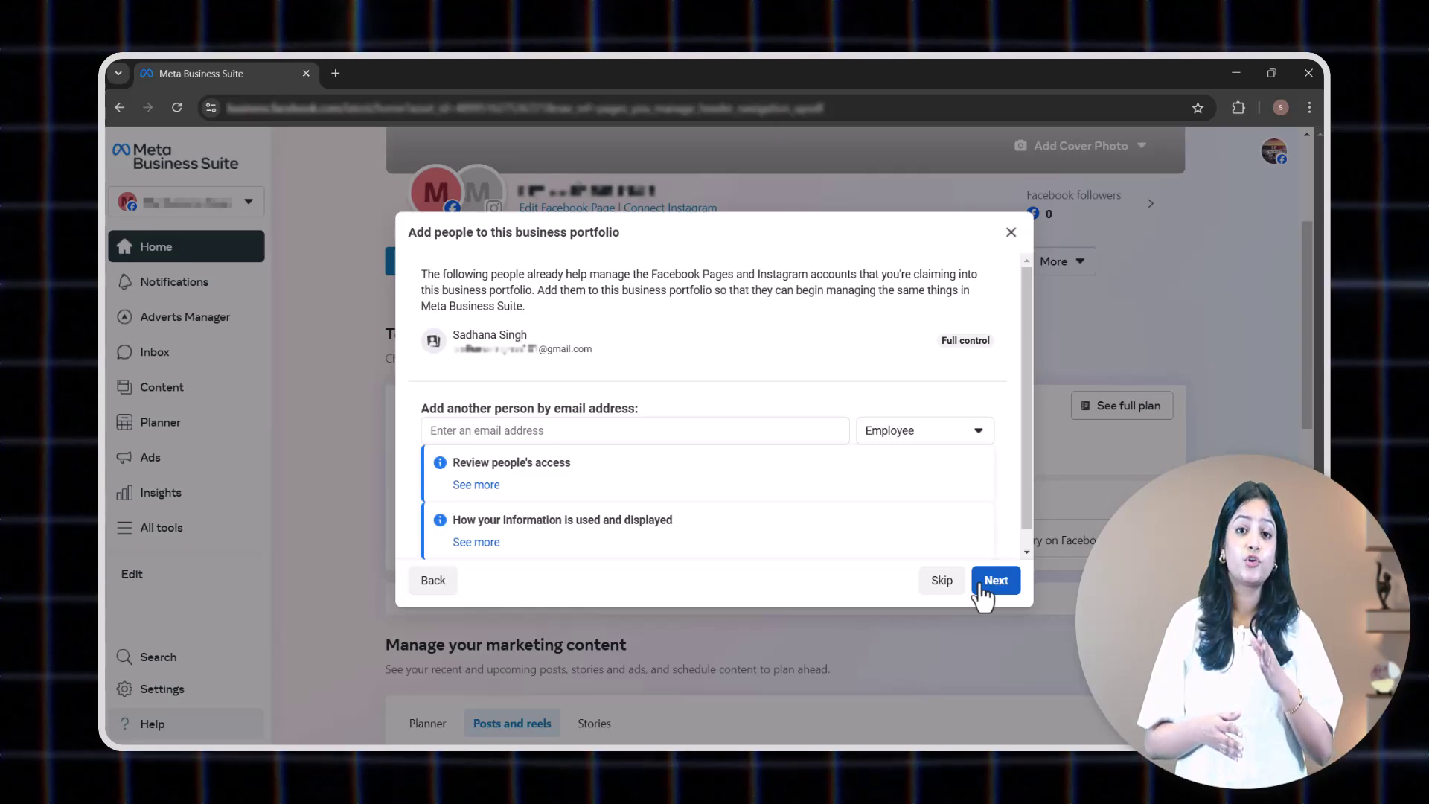
{"action": "left_click", "coordinate": [982, 585]}
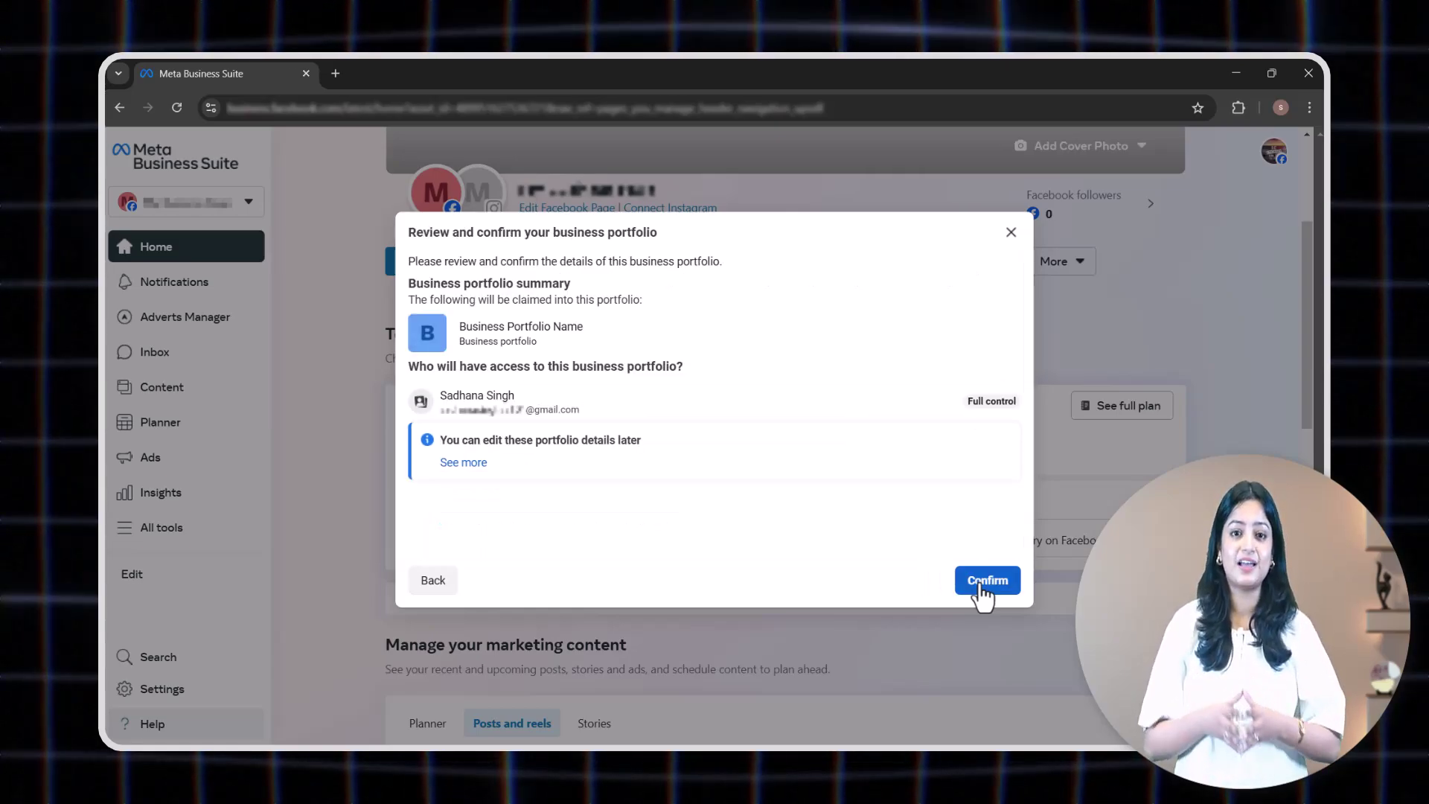
{"action": "left_click", "coordinate": [983, 585]}
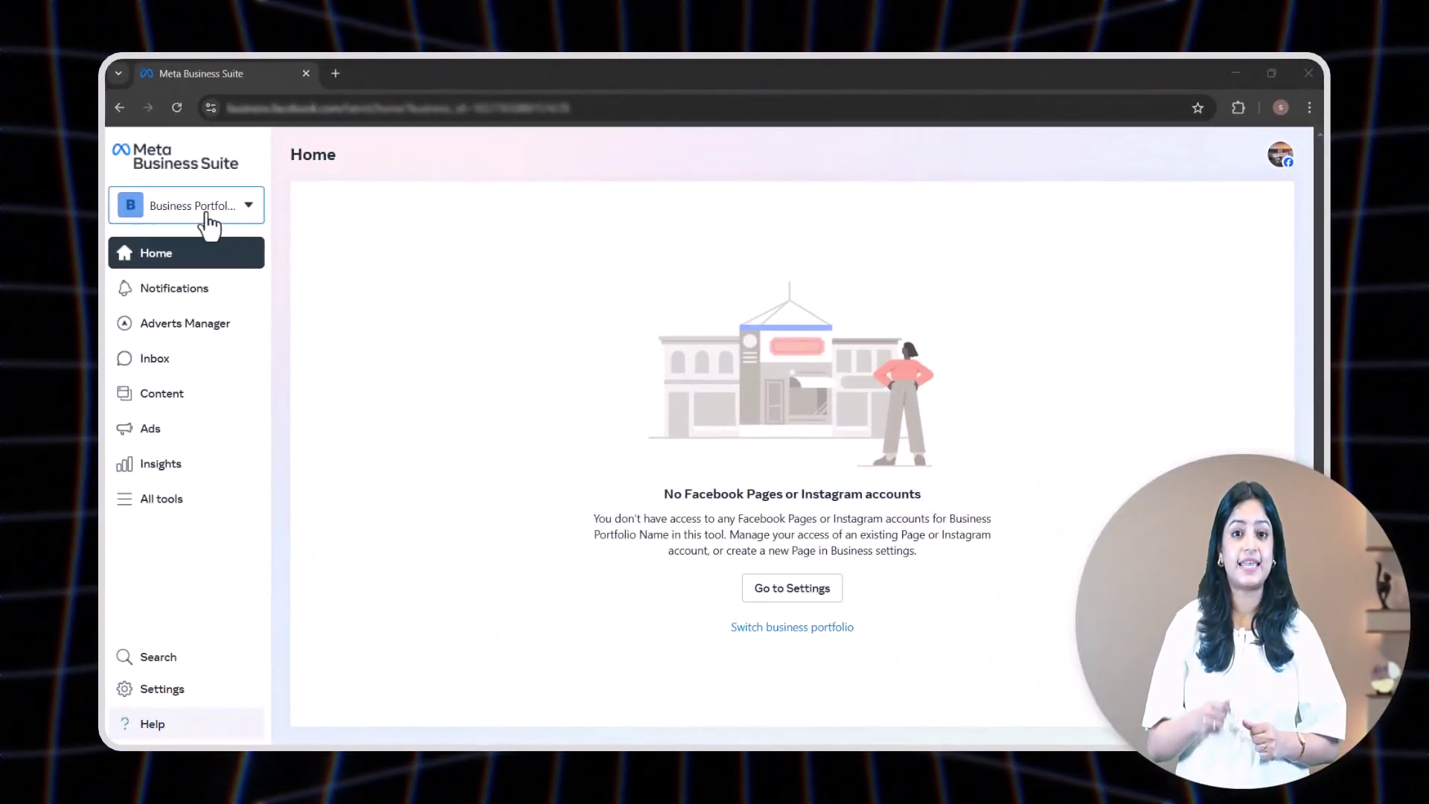
Open the portfolio's Business settings and edit the business details under Business portfolio info
{"action": "left_click", "coordinate": [209, 216]}
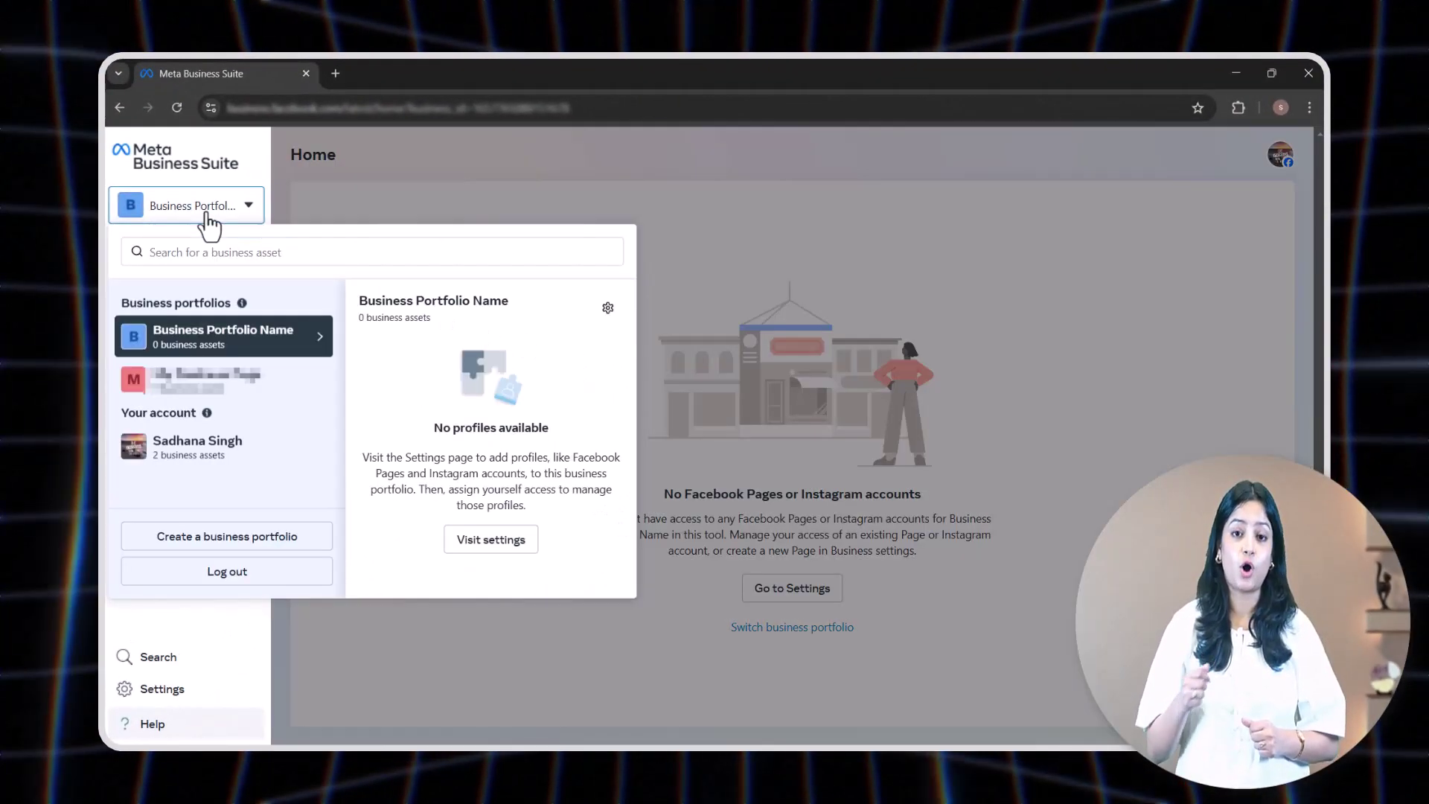
{"action": "left_click", "coordinate": [608, 309]}
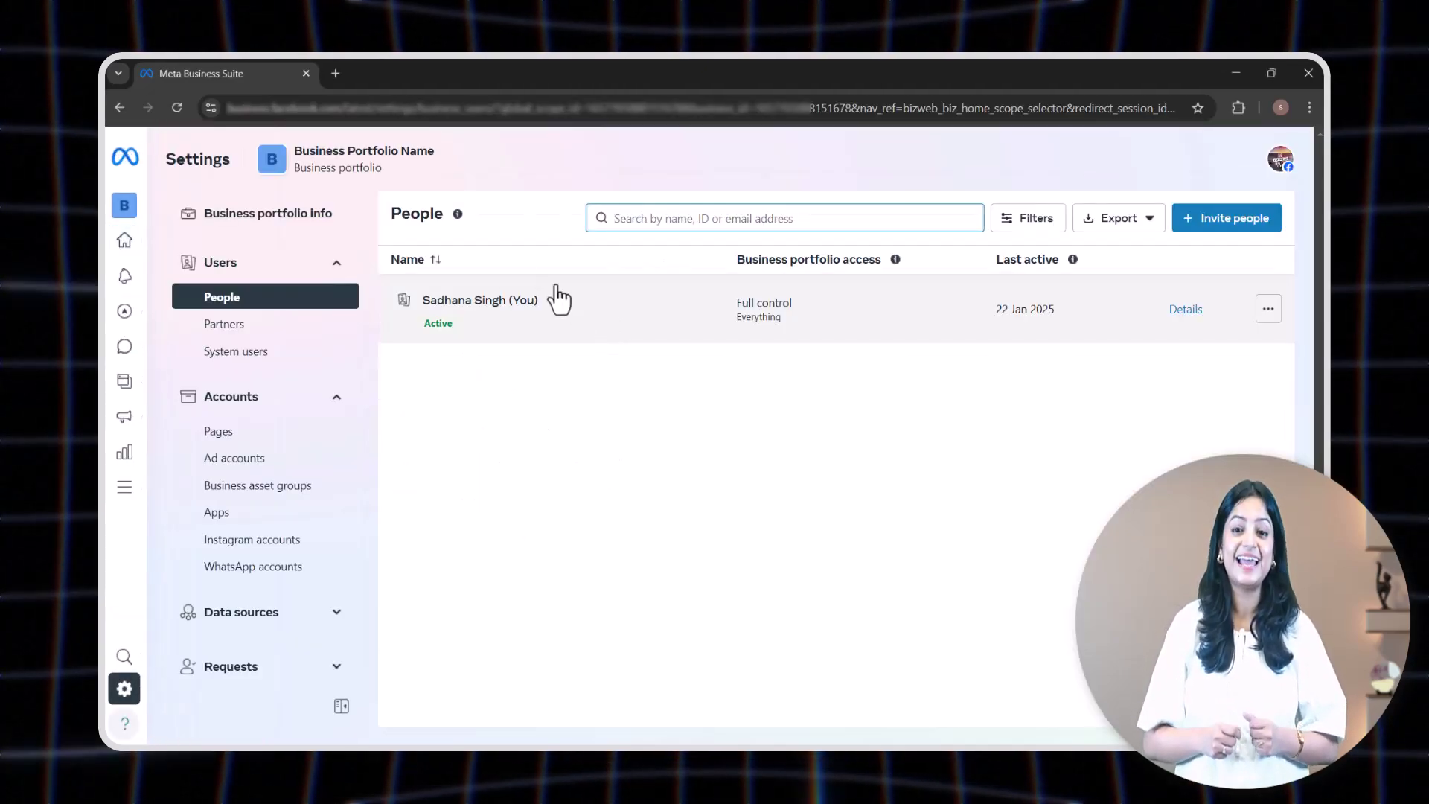
{"action": "left_click", "coordinate": [339, 231]}
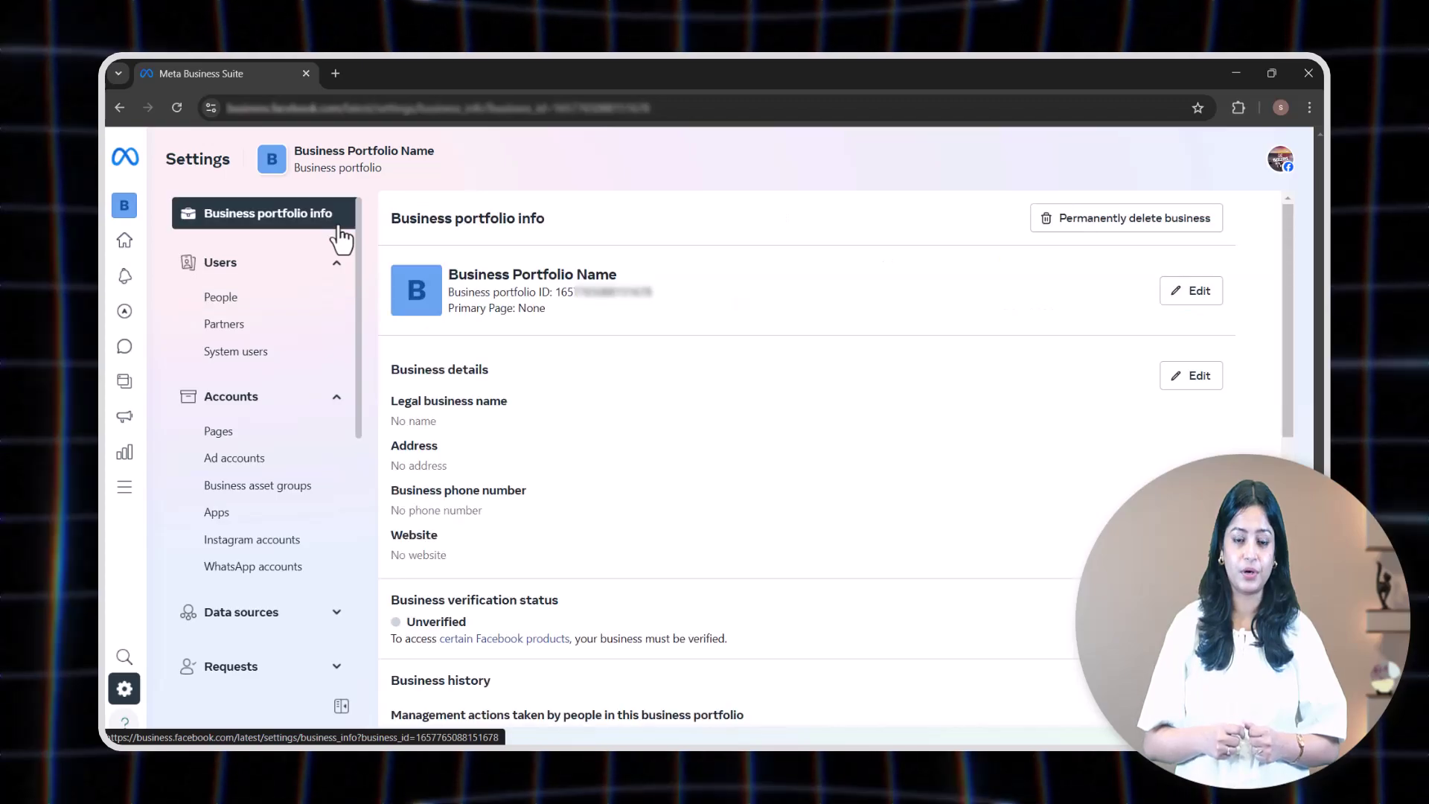
{"action": "left_click_drag", "start_coordinate": [1283, 262], "coordinate": [1287, 297]}
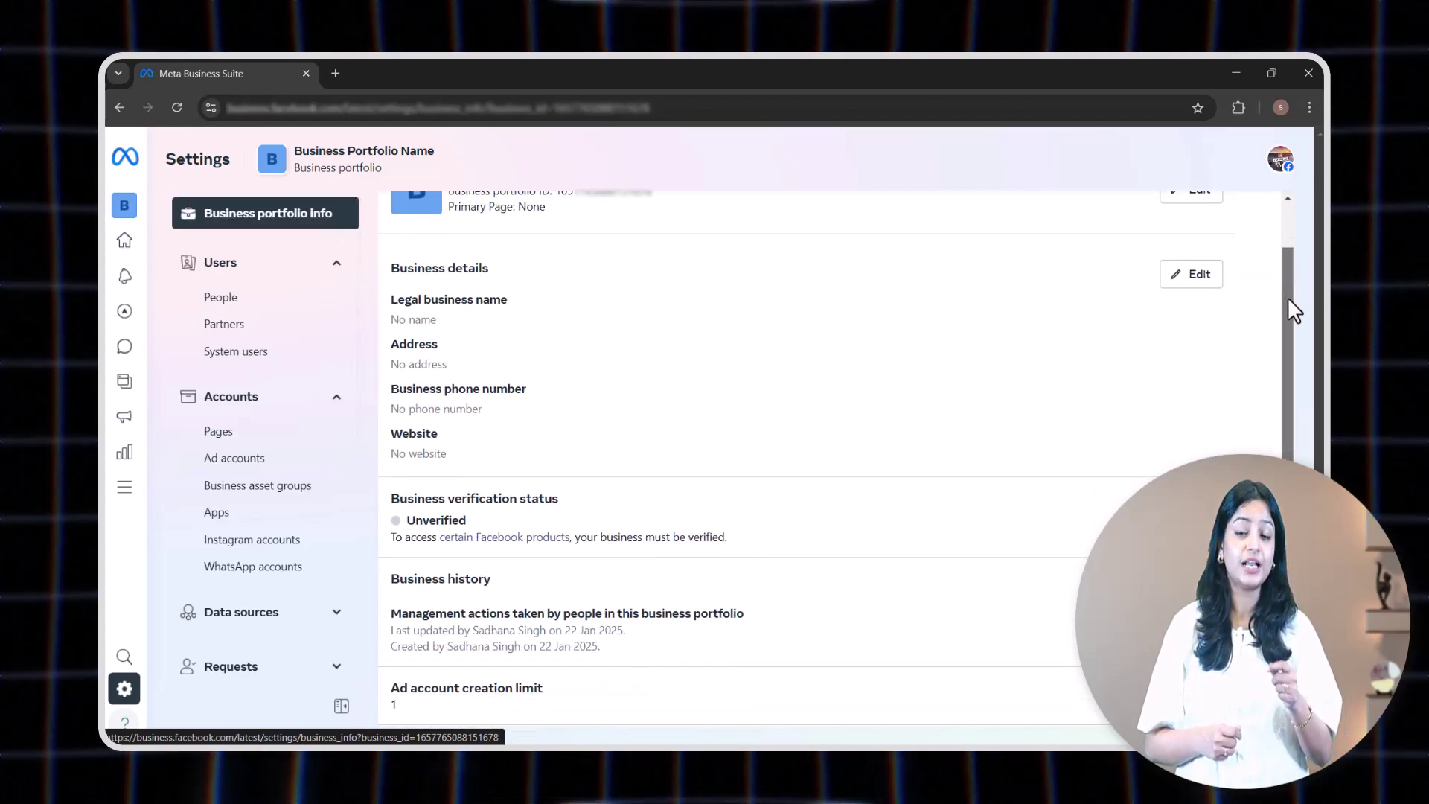
{"action": "left_click", "coordinate": [1196, 277]}
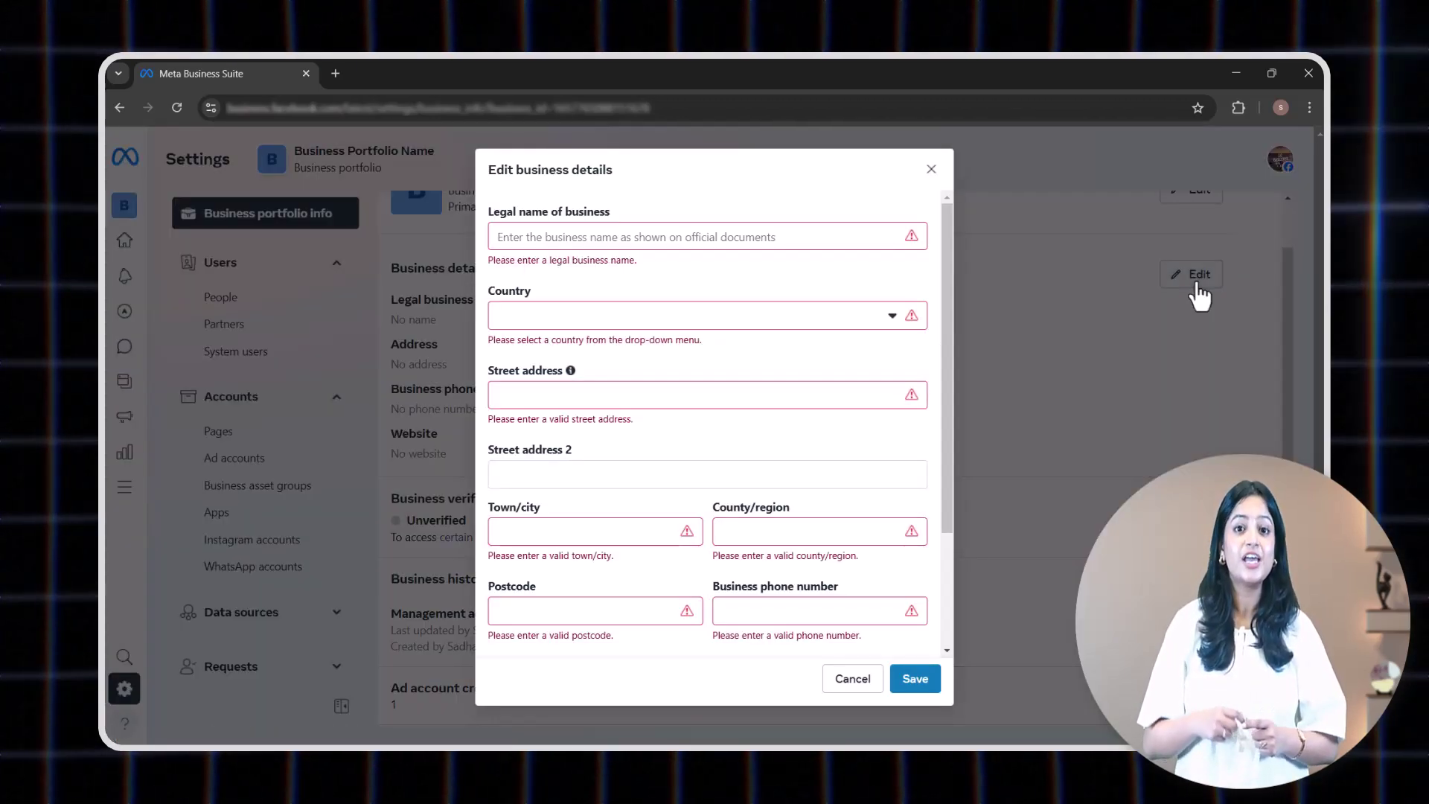
Save the business legal name, India address, phone number and website in the details form
{"action": "mouse_move", "coordinate": [949, 280]}
{"action": "left_mouse_down"}
{"action": "mouse_move", "coordinate": [939, 417]}
{"action": "mouse_move", "coordinate": [957, 301]}
{"action": "left_mouse_up"}
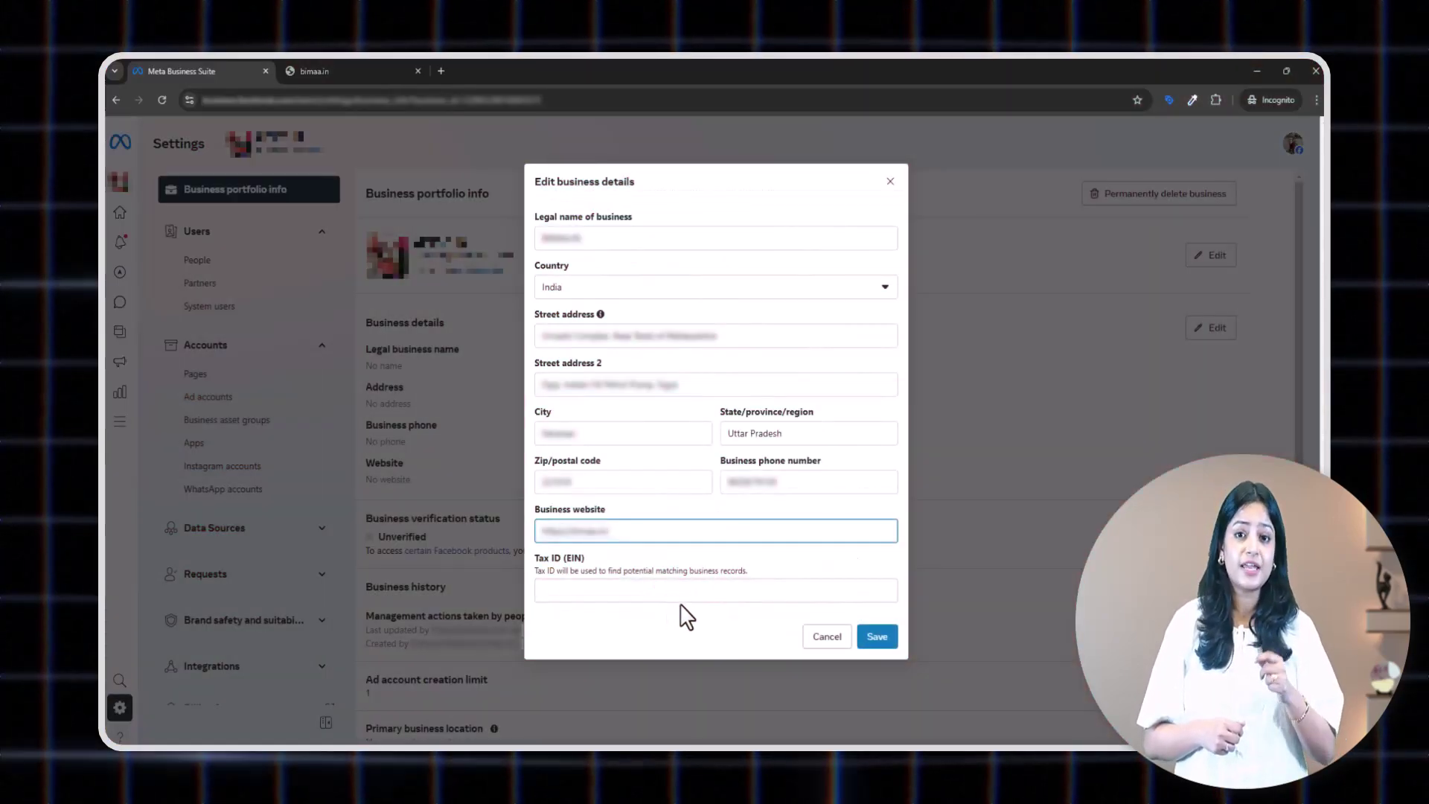
{"action": "left_click", "coordinate": [878, 638]}
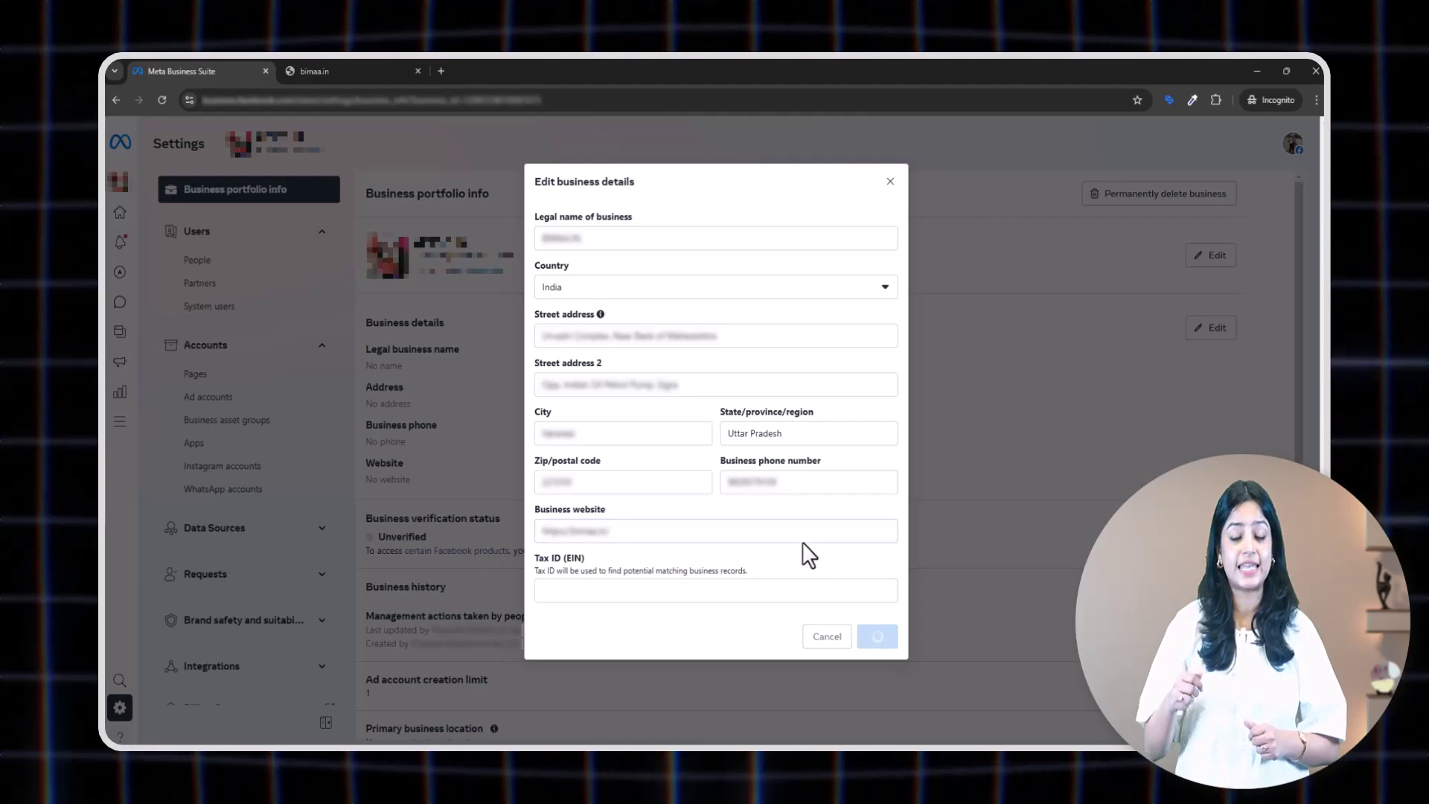
{"action": "scroll", "coordinate": [700, 424], "scroll_direction": "down", "scroll_amount": 2}
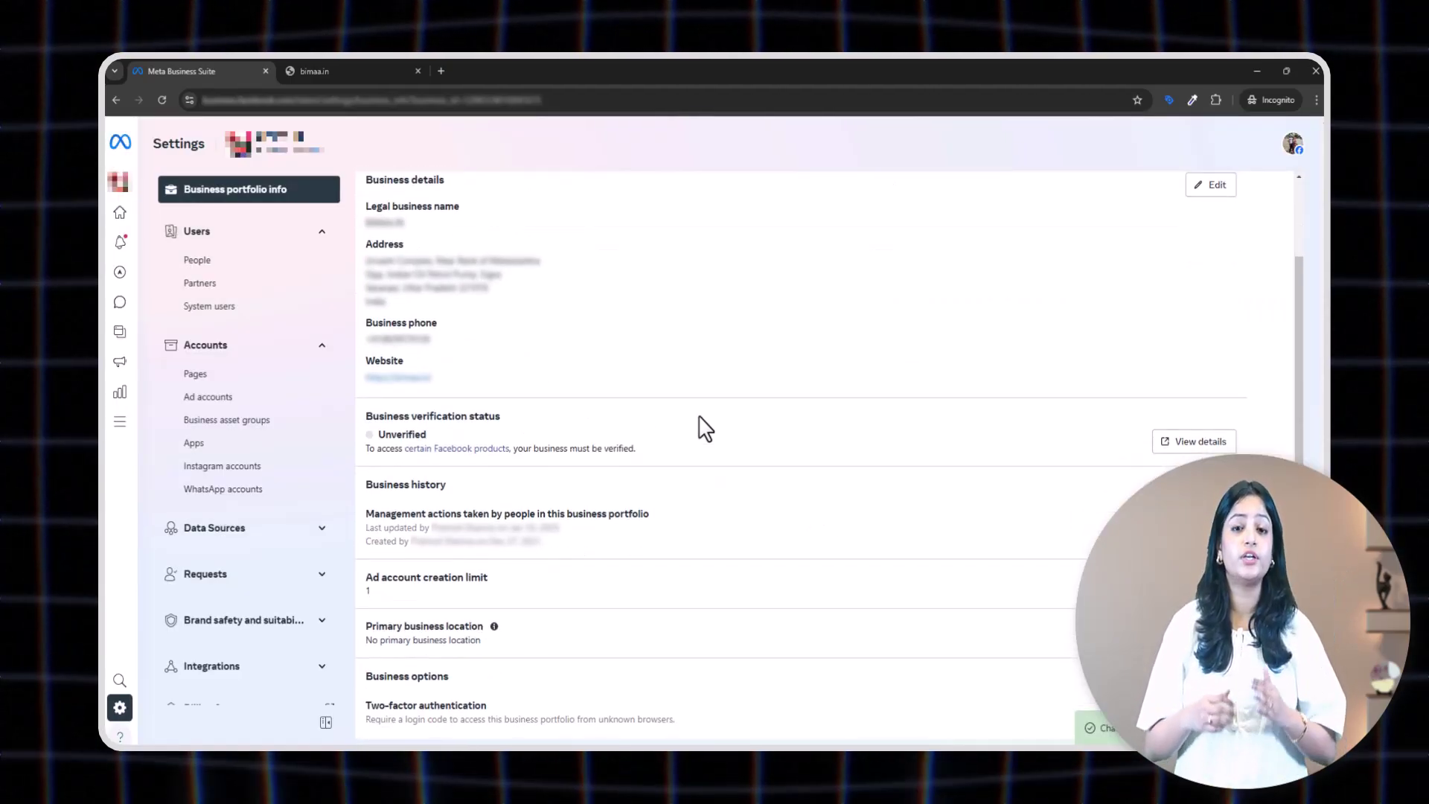
{"action": "scroll", "coordinate": [922, 443], "scroll_direction": "down", "scroll_amount": 4}
{"action": "scroll", "coordinate": [922, 442], "scroll_direction": "down", "scroll_amount": 1}
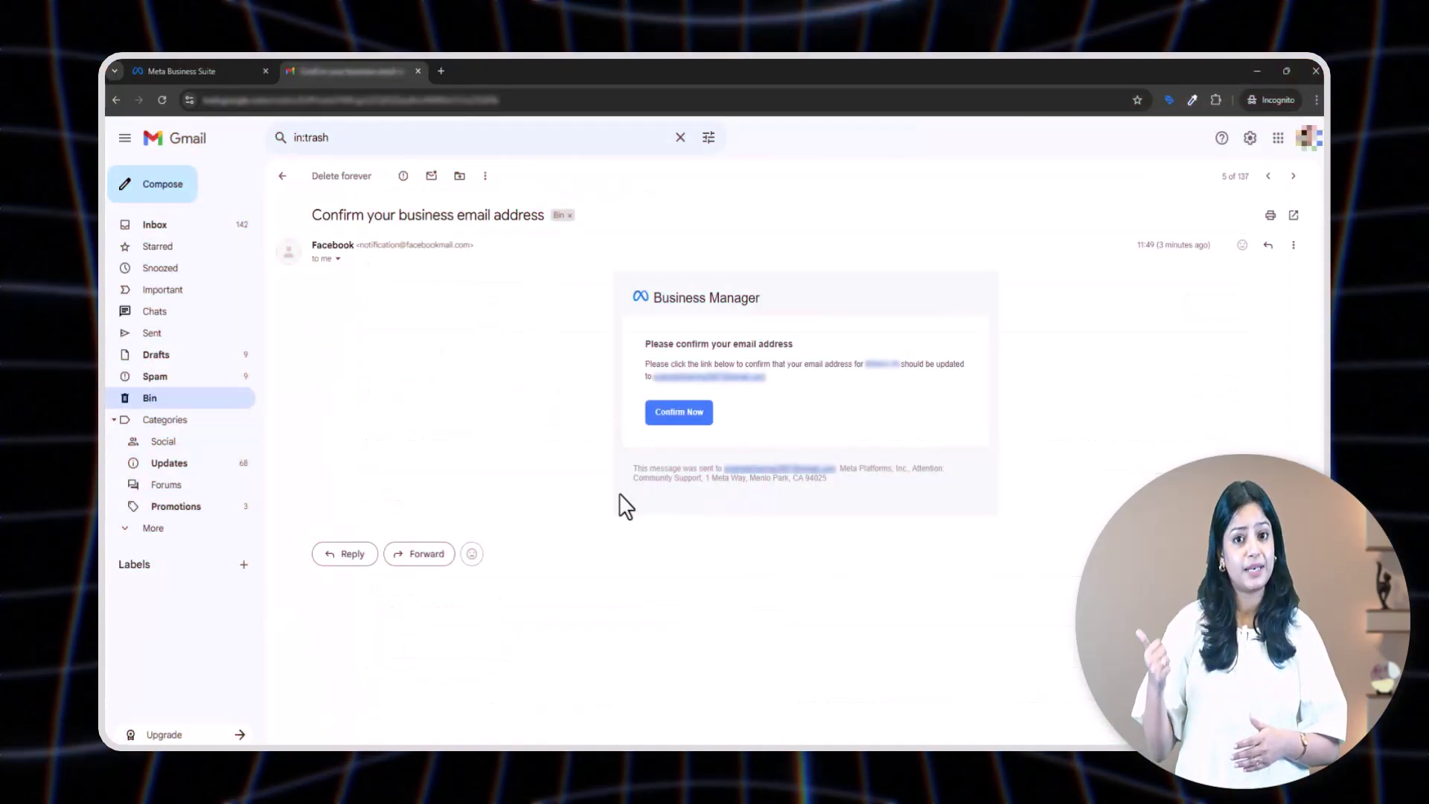
Confirm the business e-mail address using the Confirm Now link in Meta's Gmail message
{"action": "left_click", "coordinate": [678, 414]}
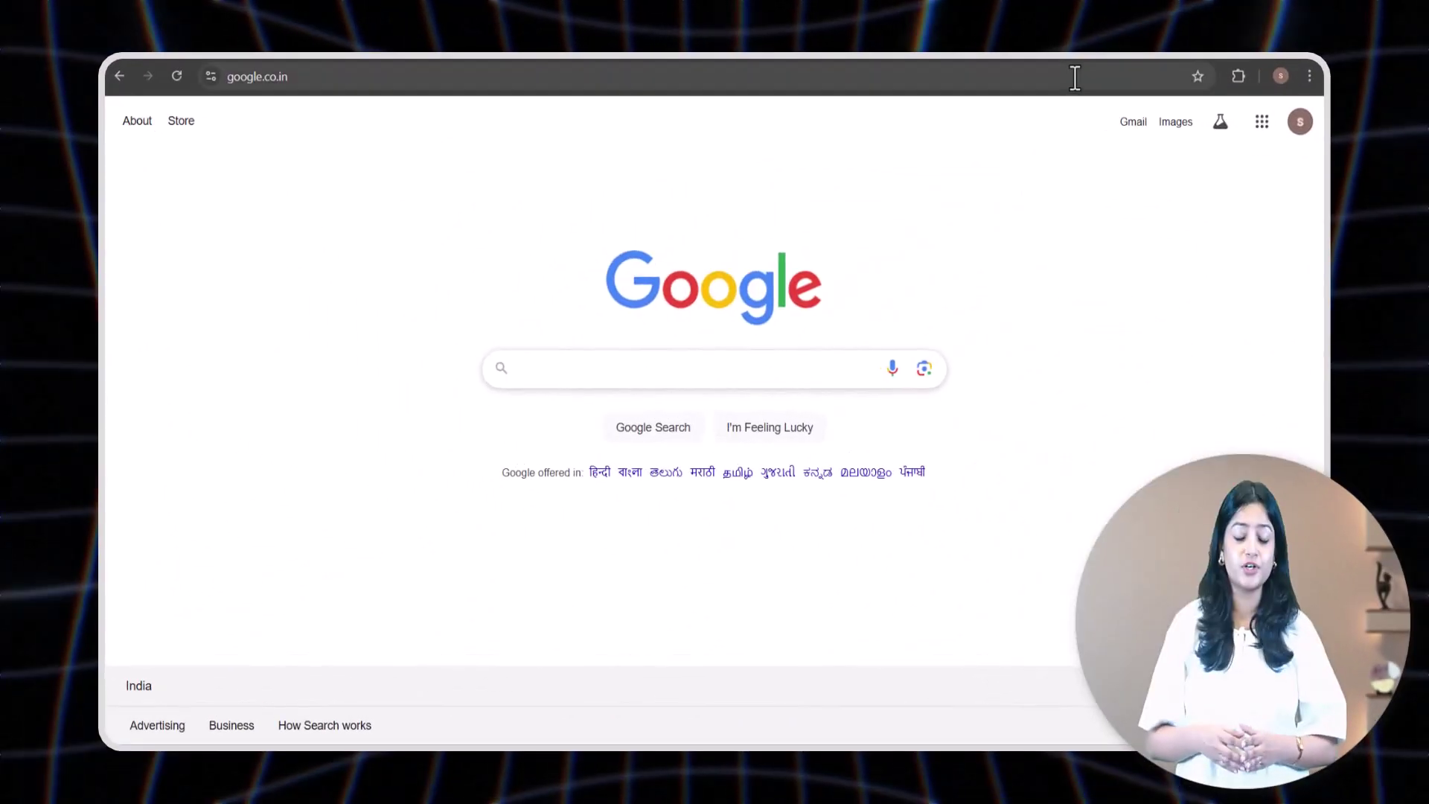
Go to developers.facebook.com in the browser
{"action": "left_click", "coordinate": [1074, 77]}
{"action": "type", "text": "developers.facebook.com"}
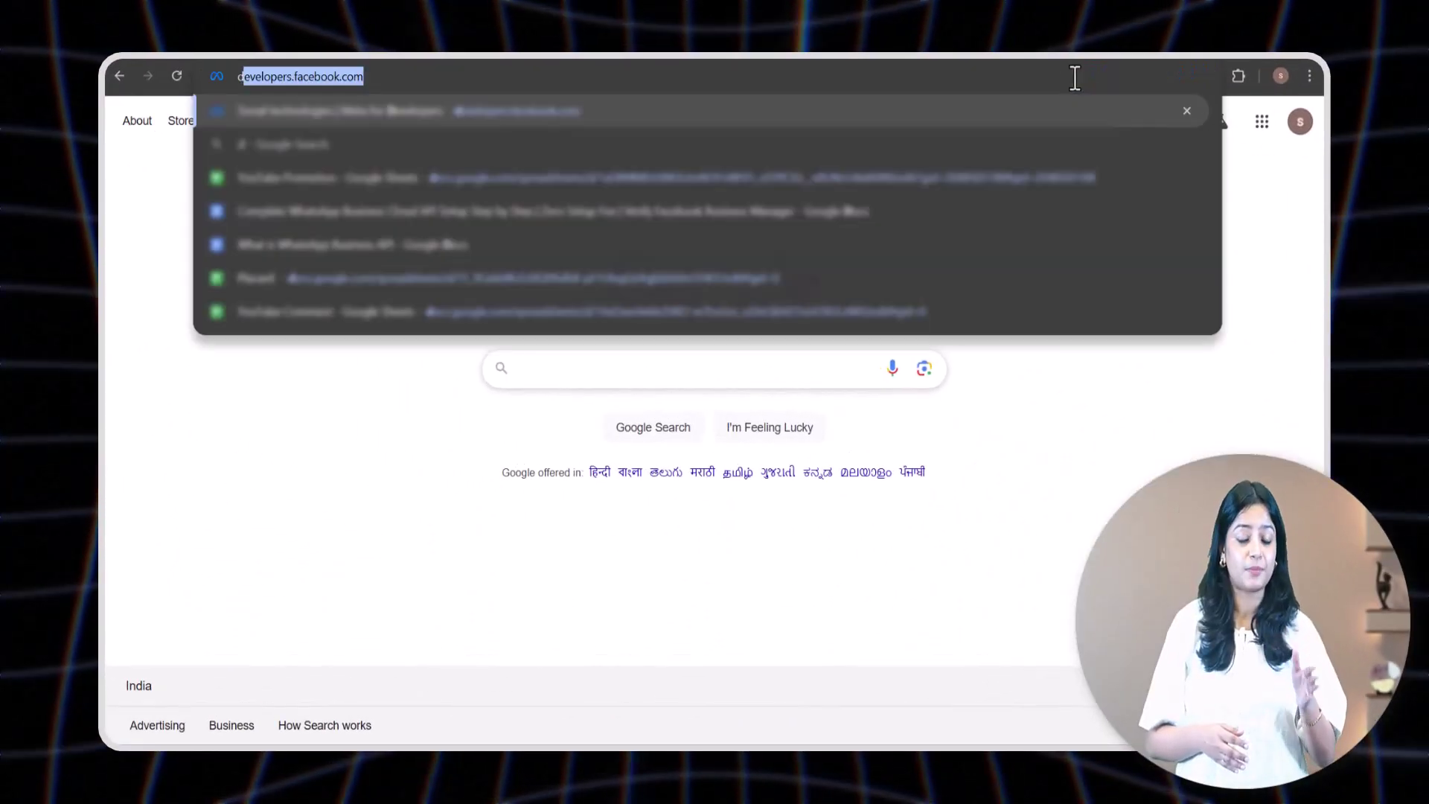
{"action": "key", "text": "Return"}
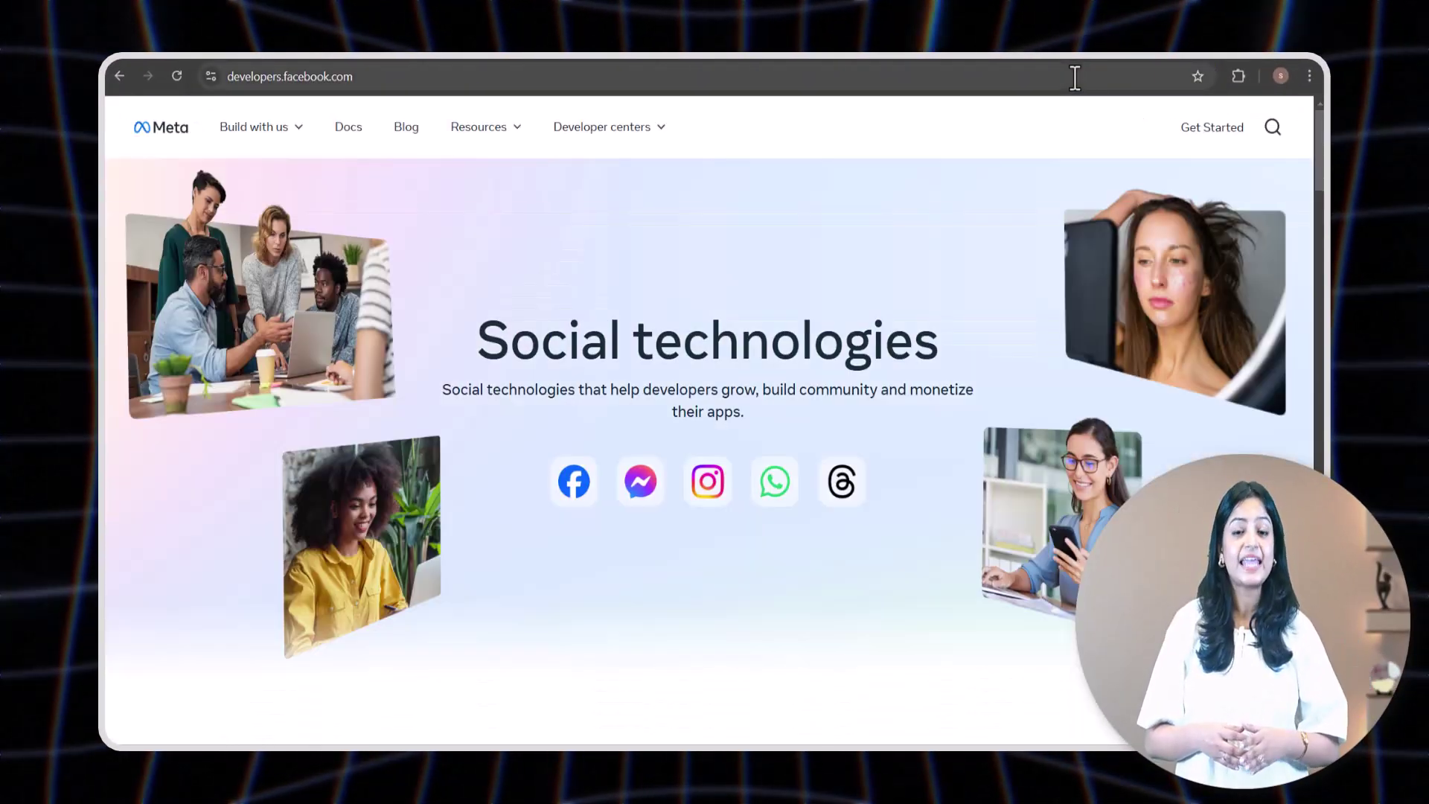
Register a developer account, confirming the primary e-mail and choosing Owner/founder
{"action": "left_click", "coordinate": [1212, 135]}
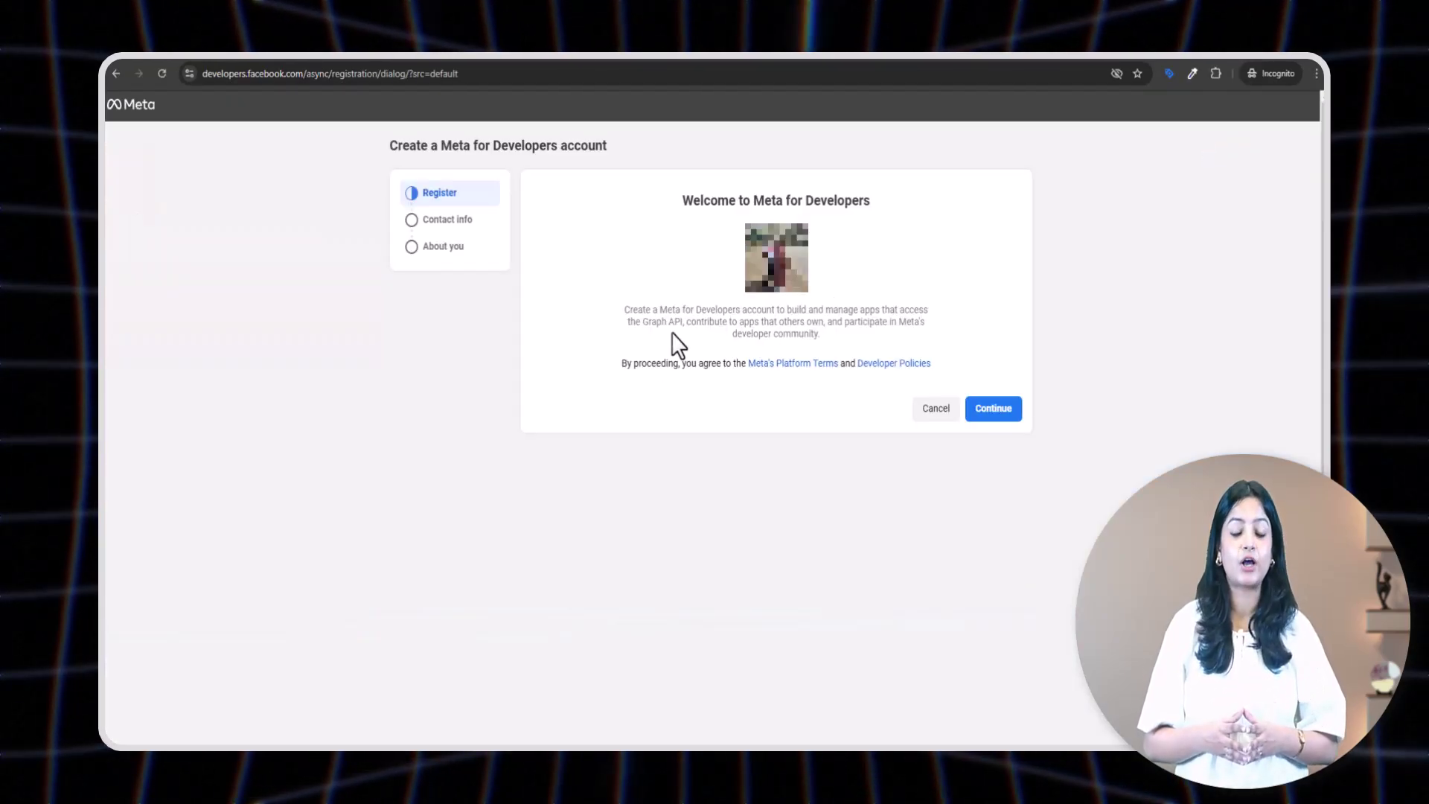
{"action": "left_click", "coordinate": [990, 411]}
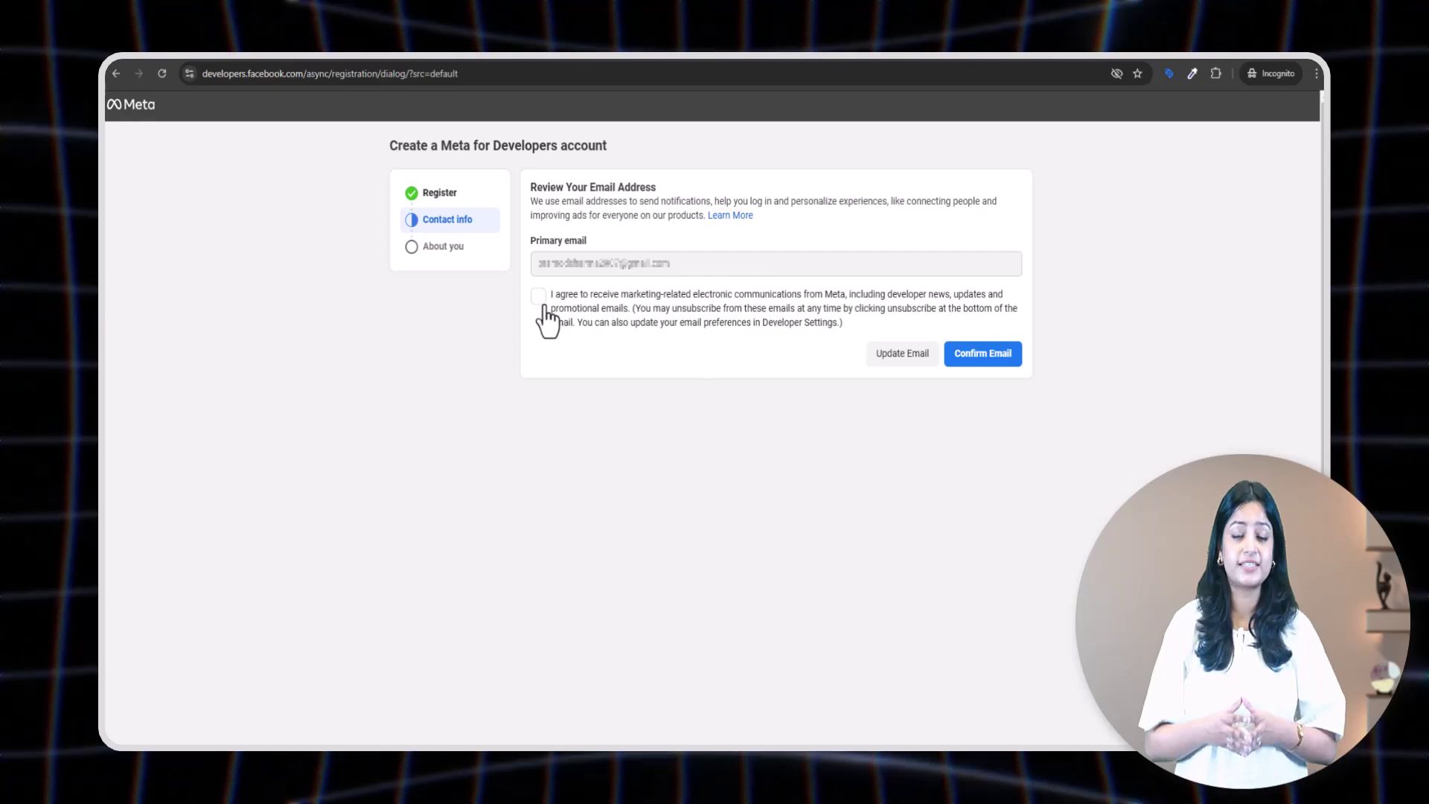
{"action": "left_click", "coordinate": [539, 300]}
{"action": "left_click", "coordinate": [983, 356]}
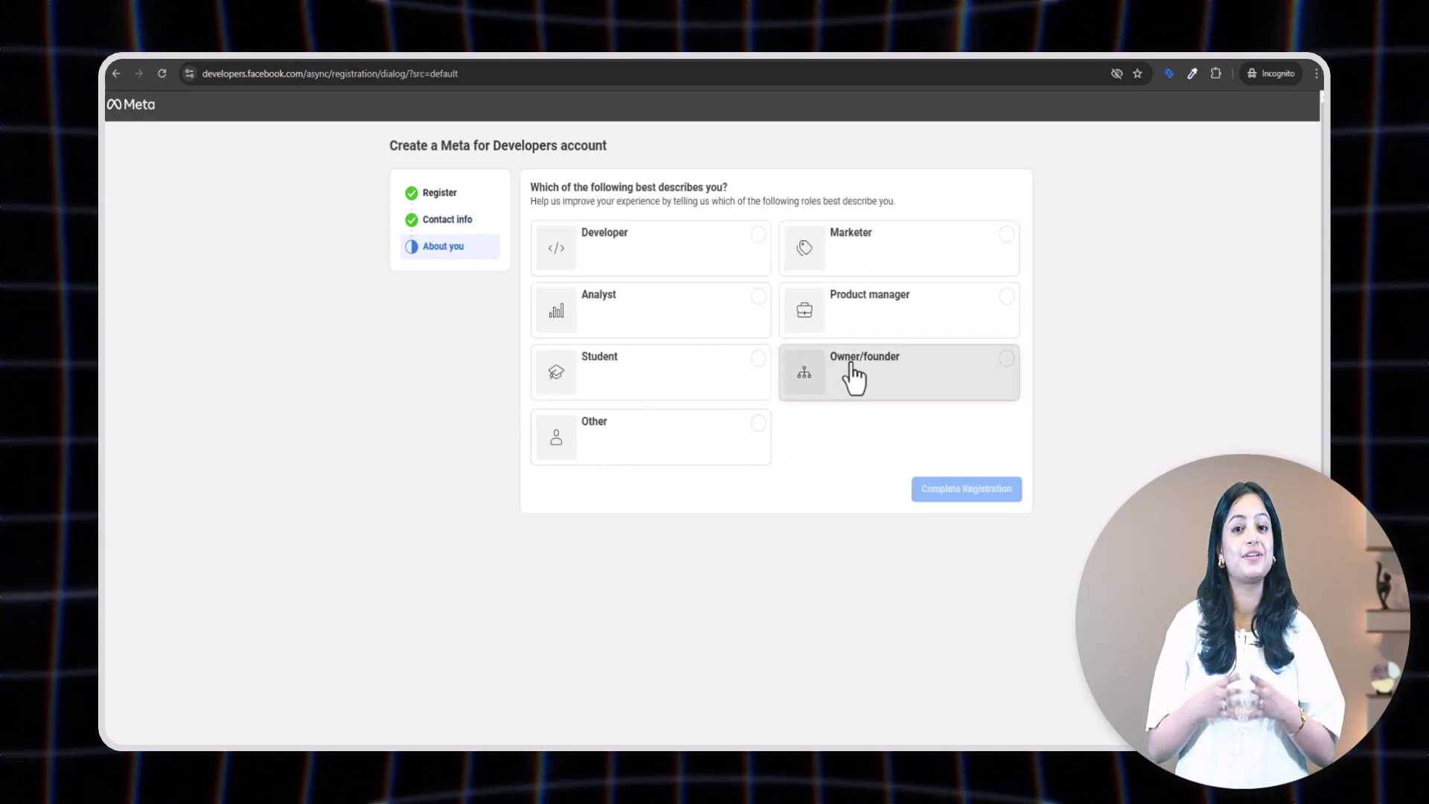
{"action": "left_click", "coordinate": [851, 378]}
{"action": "left_click", "coordinate": [958, 485]}
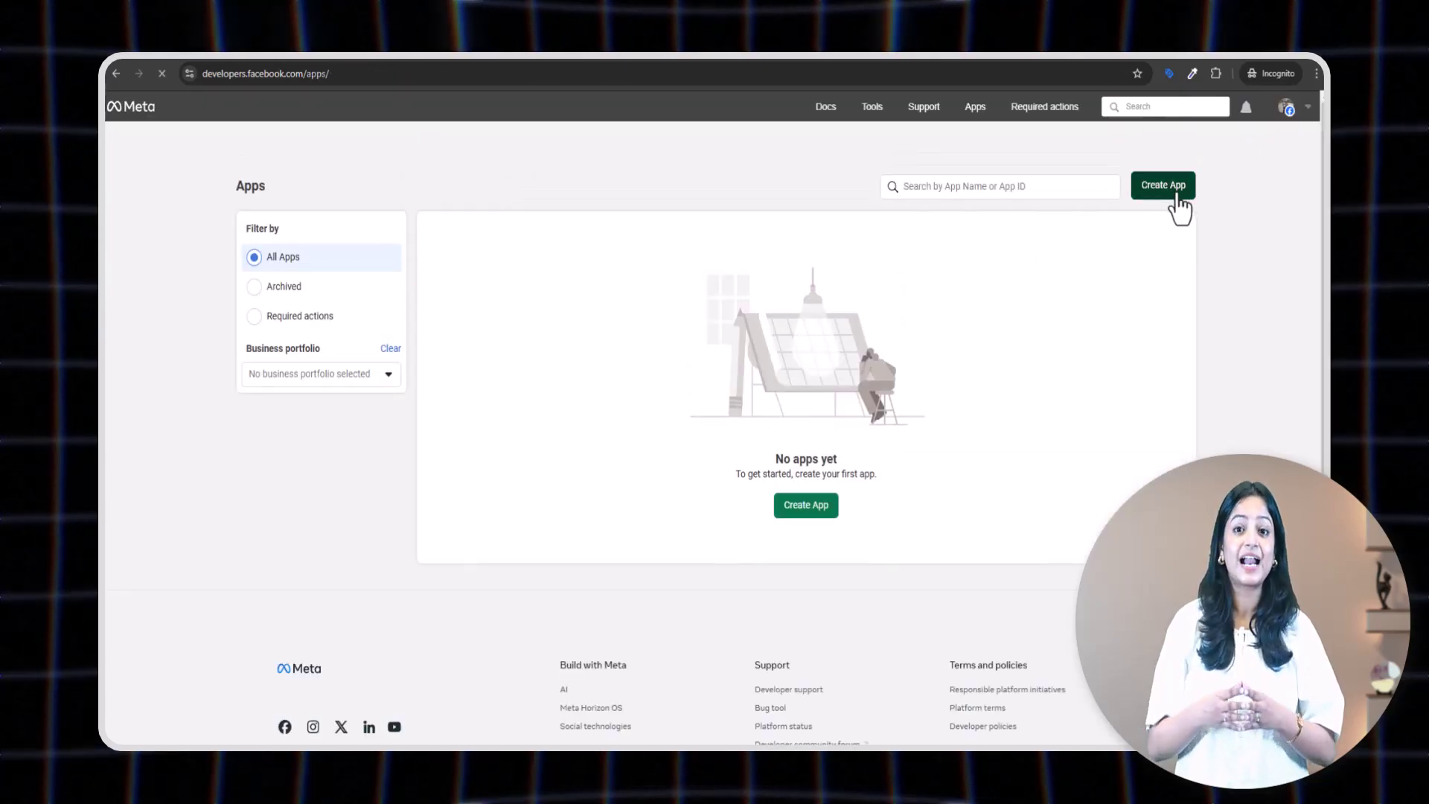
{"action": "left_click", "coordinate": [1165, 190]}
Create a Business-type app with the Other use case, linked to the new business portfolio
{"action": "left_click", "coordinate": [899, 501]}
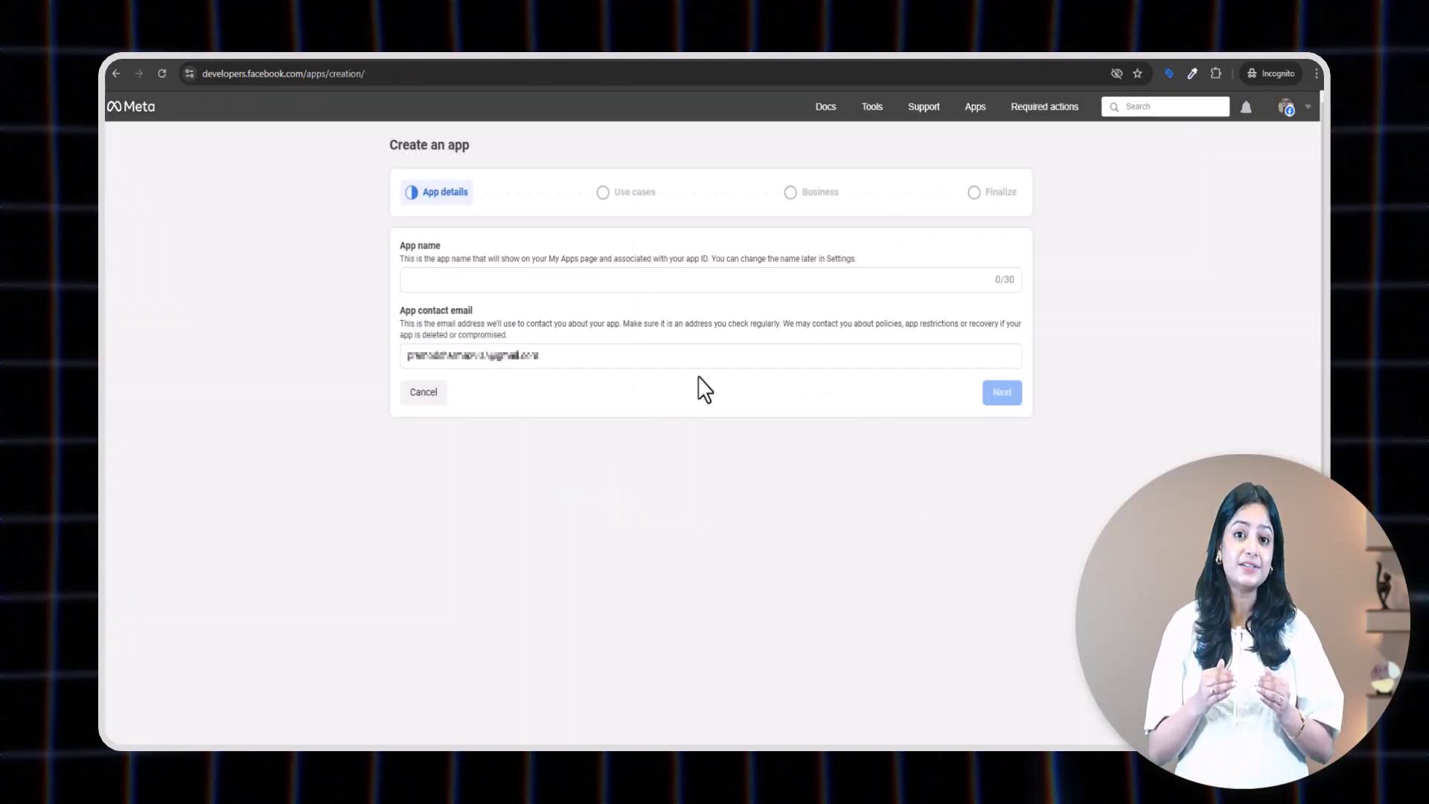
{"action": "left_click", "coordinate": [560, 280]}
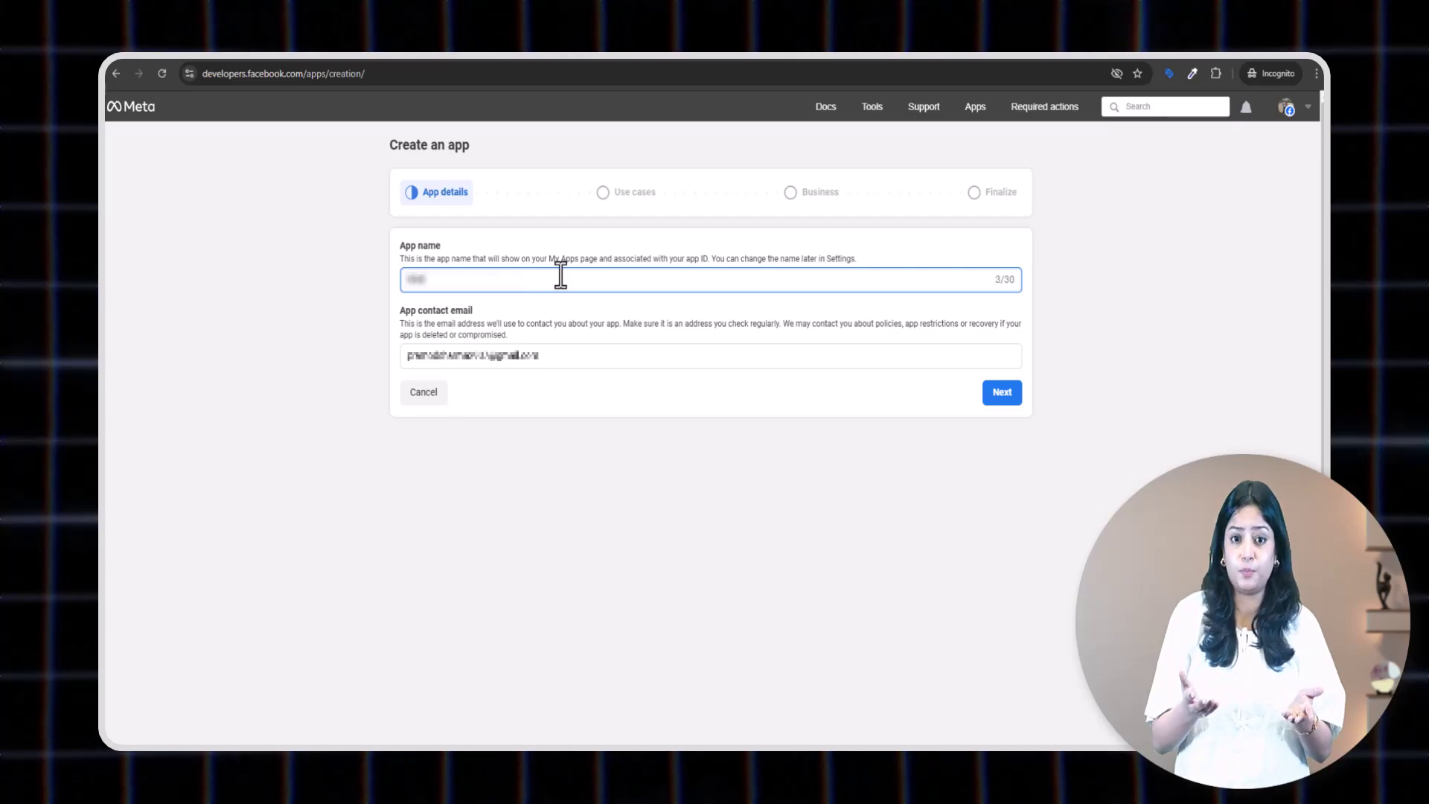
{"action": "left_click", "coordinate": [1002, 392]}
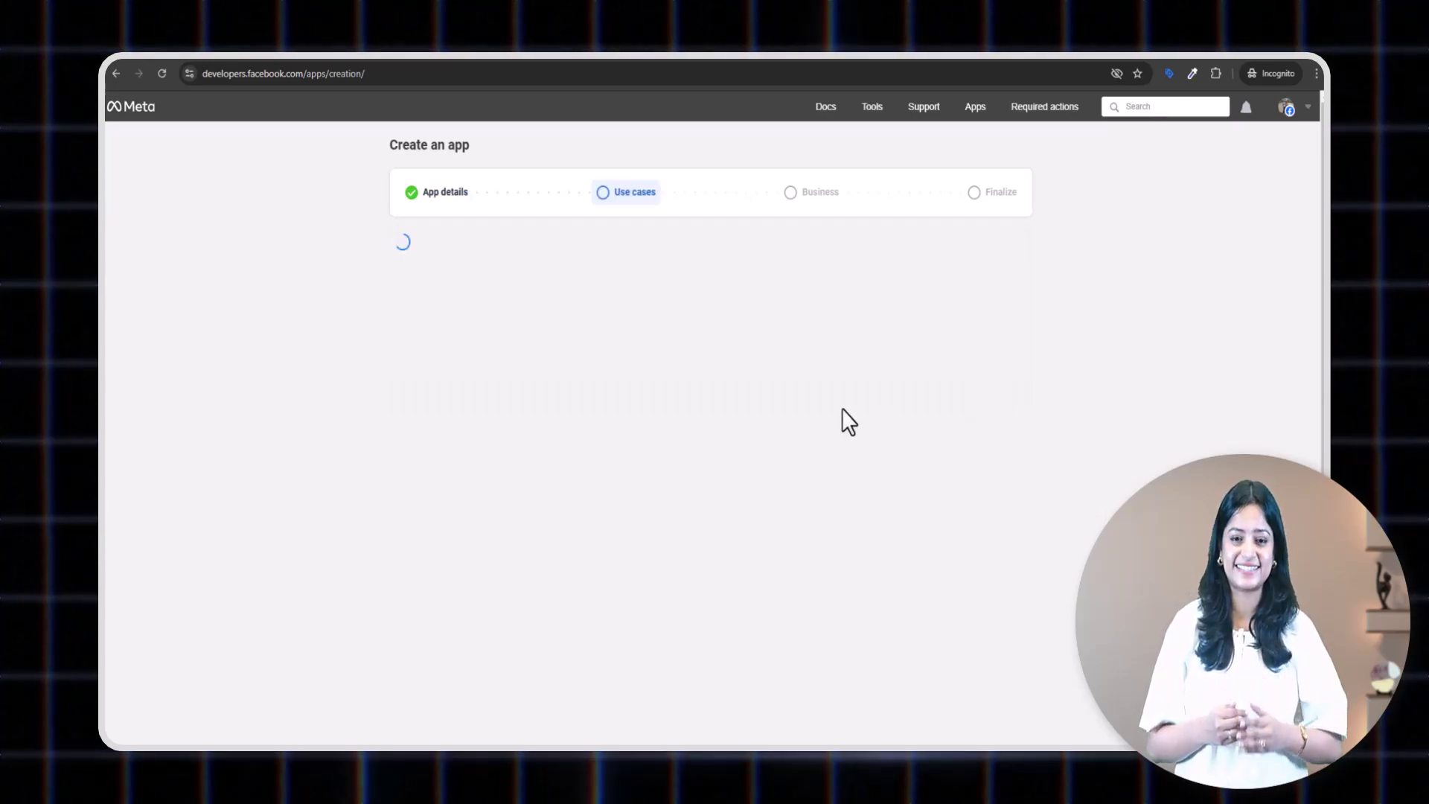
{"action": "left_click", "coordinate": [1016, 627]}
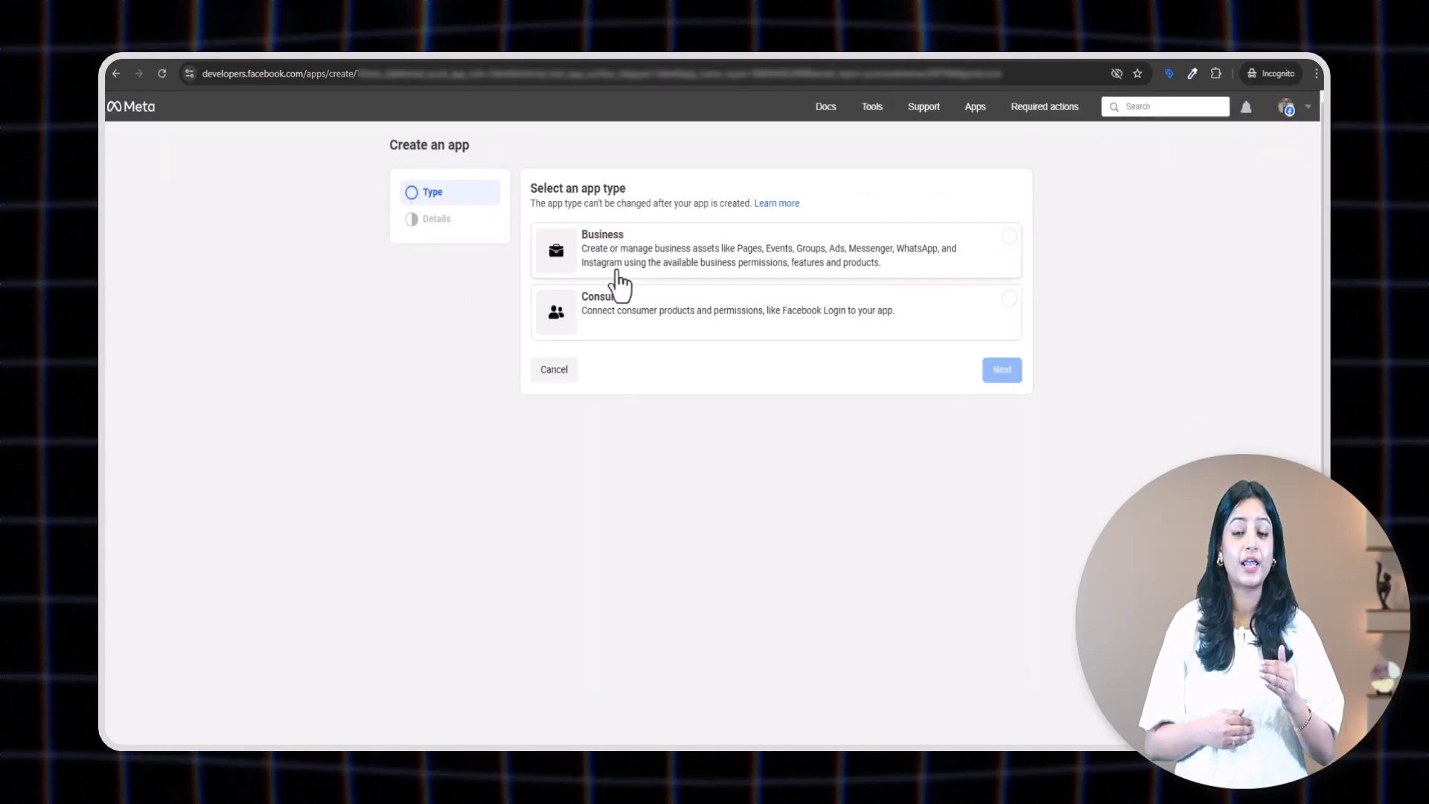
{"action": "left_click", "coordinate": [659, 269]}
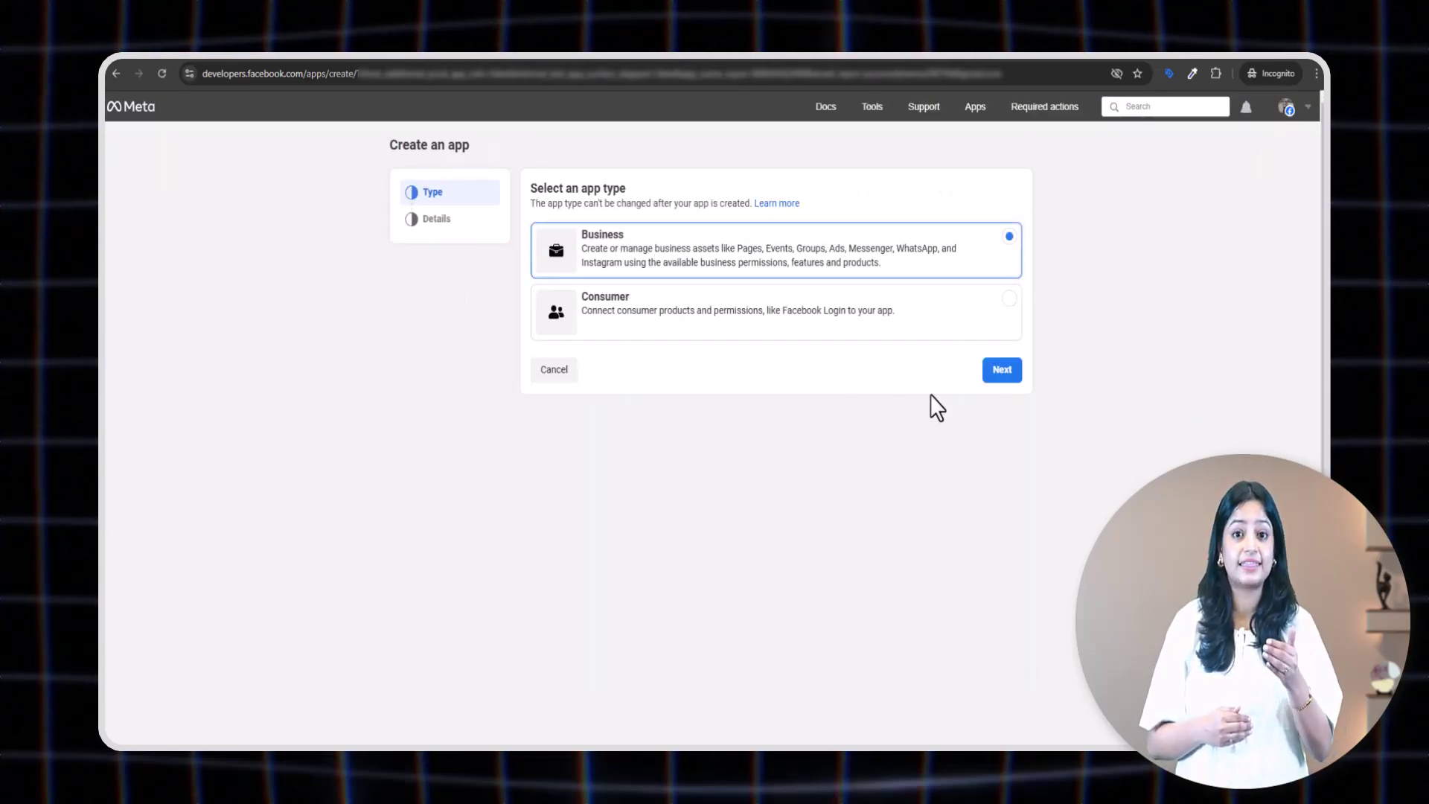
{"action": "left_click", "coordinate": [990, 378]}
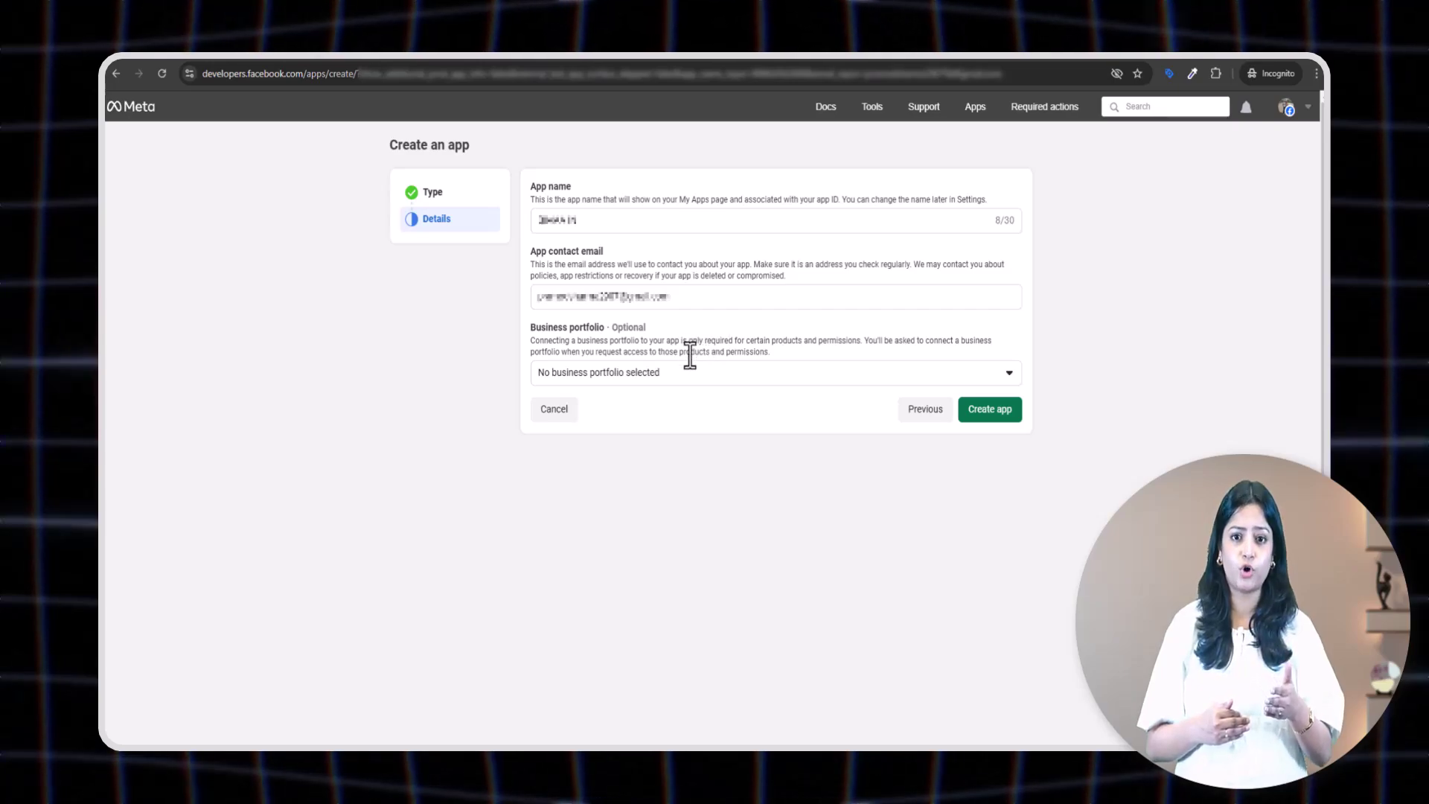
{"action": "left_click", "coordinate": [685, 374]}
{"action": "left_click", "coordinate": [685, 451]}
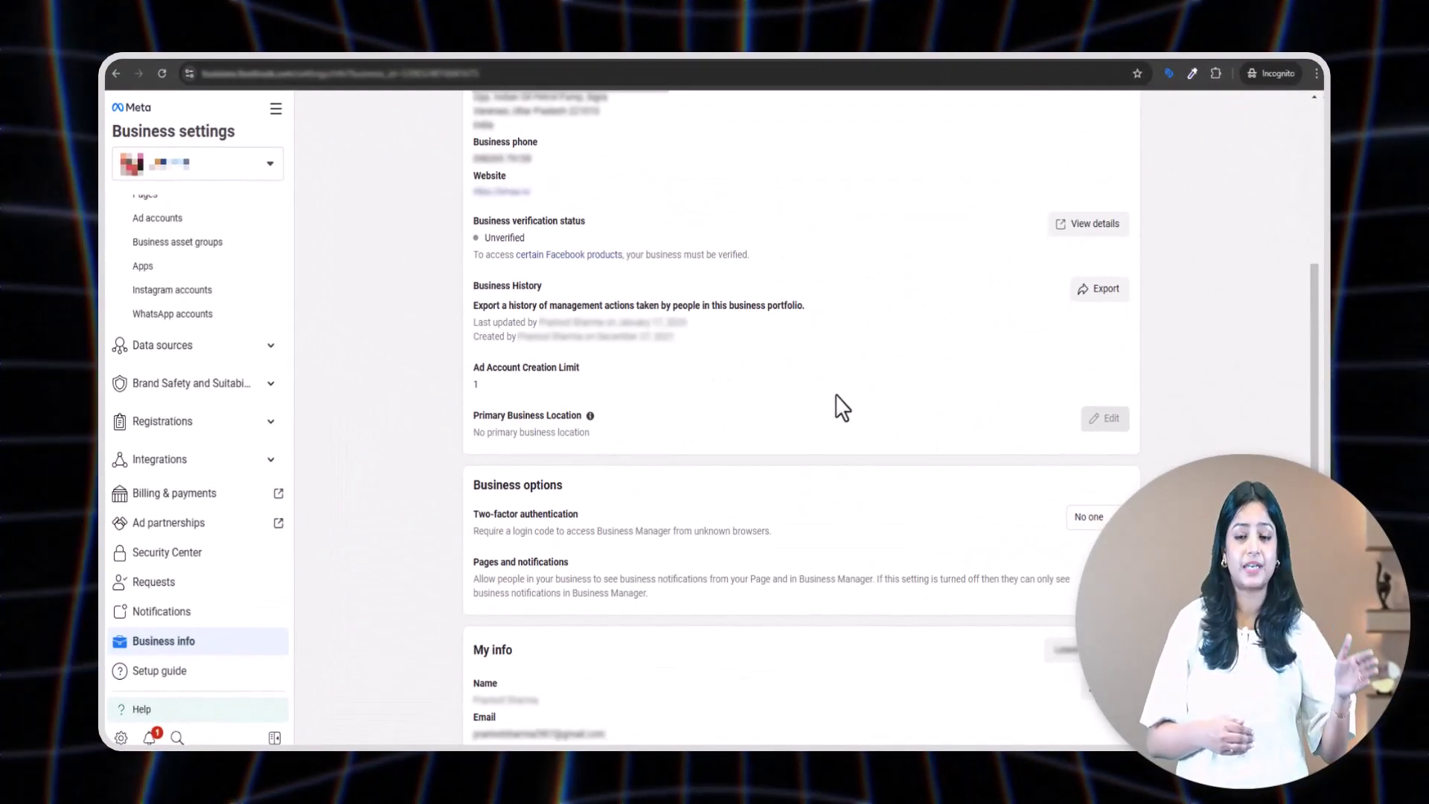
Start business verification from the Security Center's Business Verification card
{"action": "scroll", "coordinate": [812, 402], "scroll_direction": "up", "scroll_amount": 3}
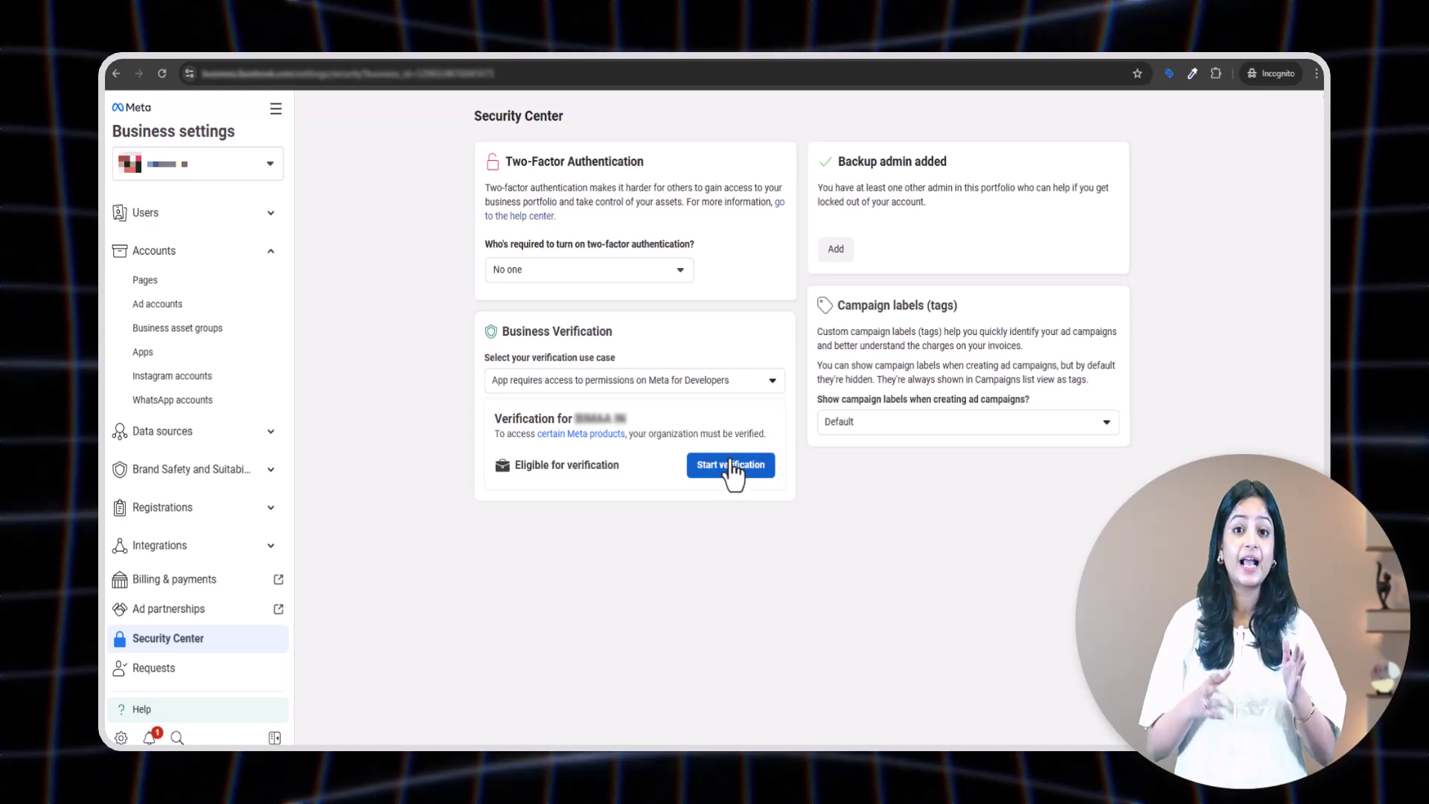
{"action": "left_click", "coordinate": [734, 468]}
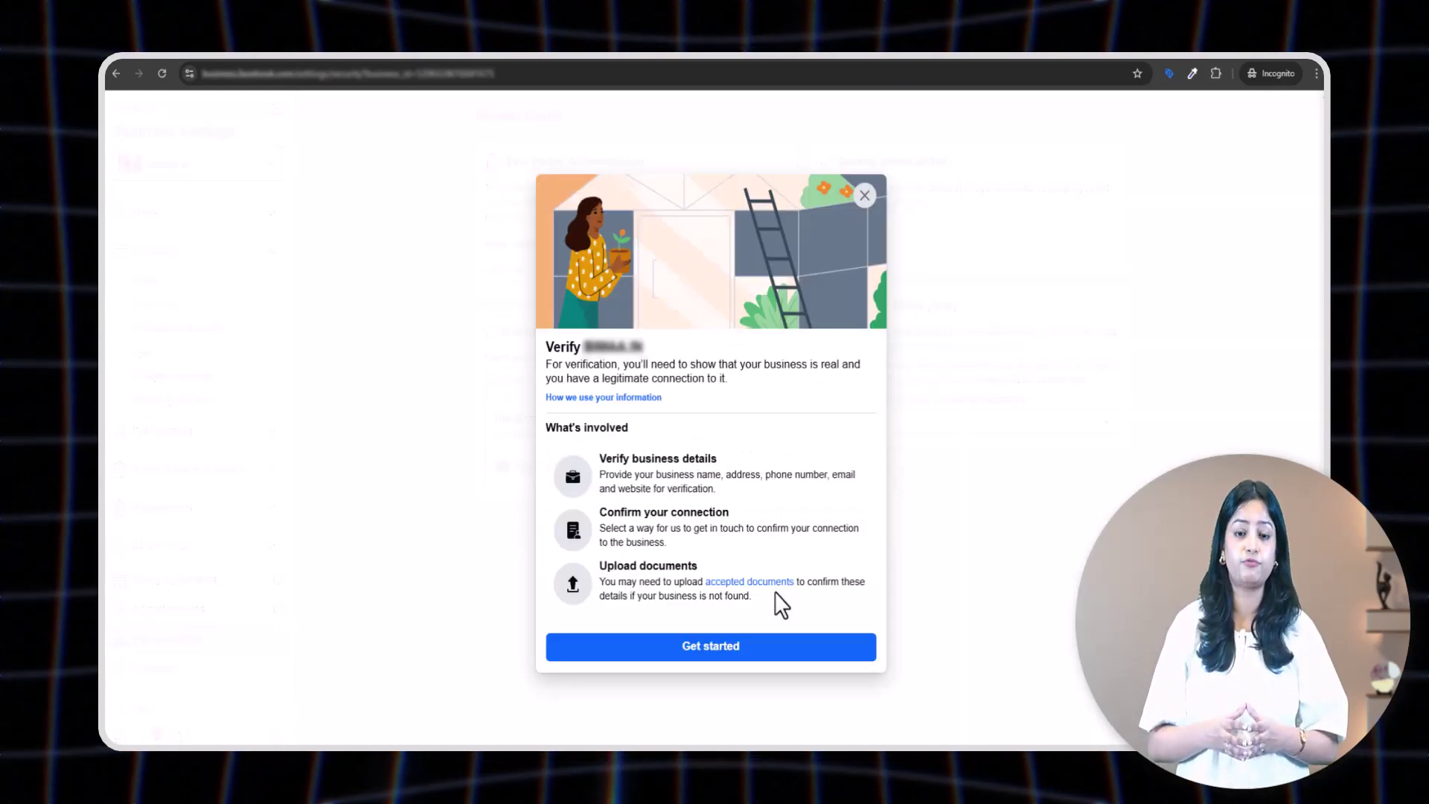
Begin verification, confirm the country, pick the business type and mark it Registered
{"action": "left_click", "coordinate": [729, 646]}
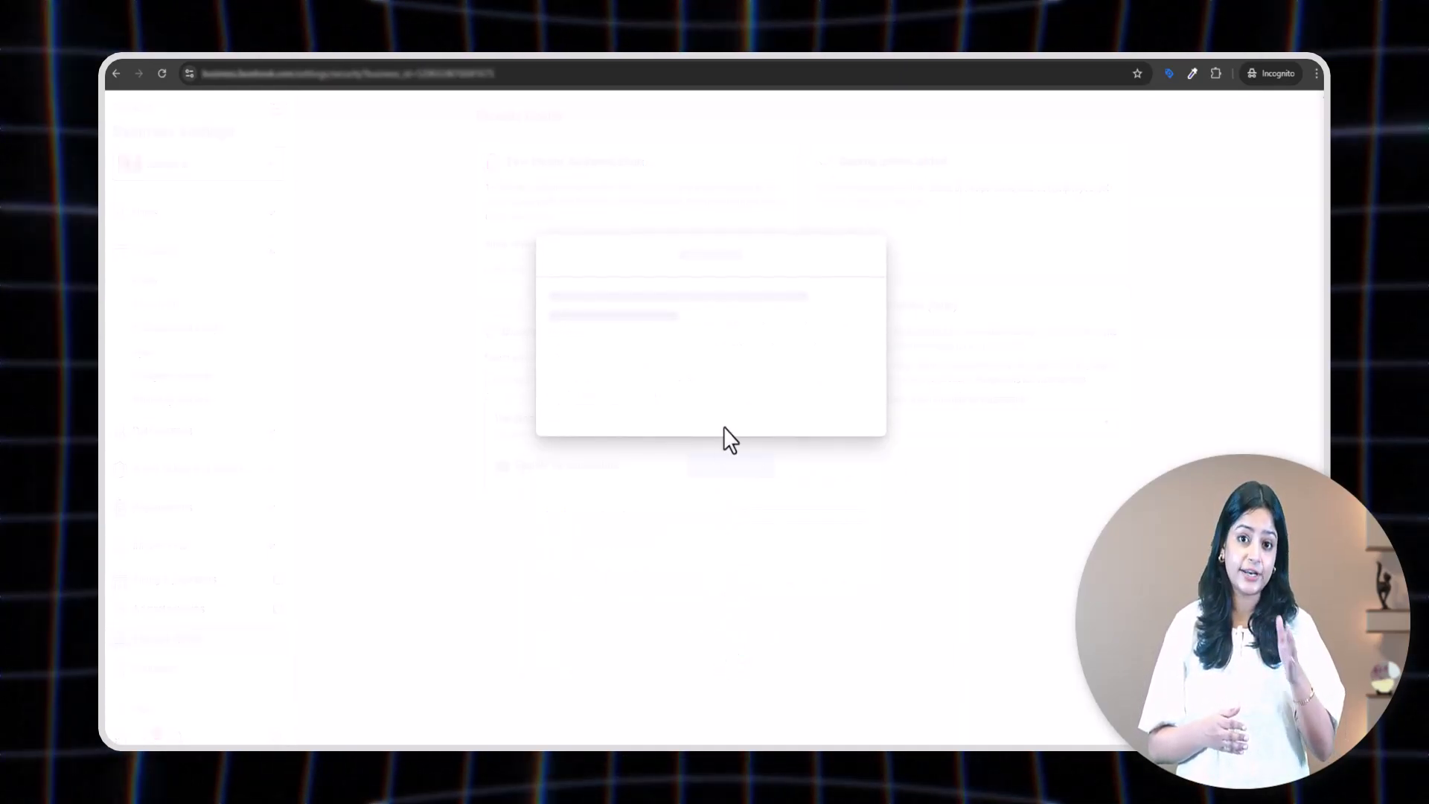
{"action": "left_click", "coordinate": [843, 345]}
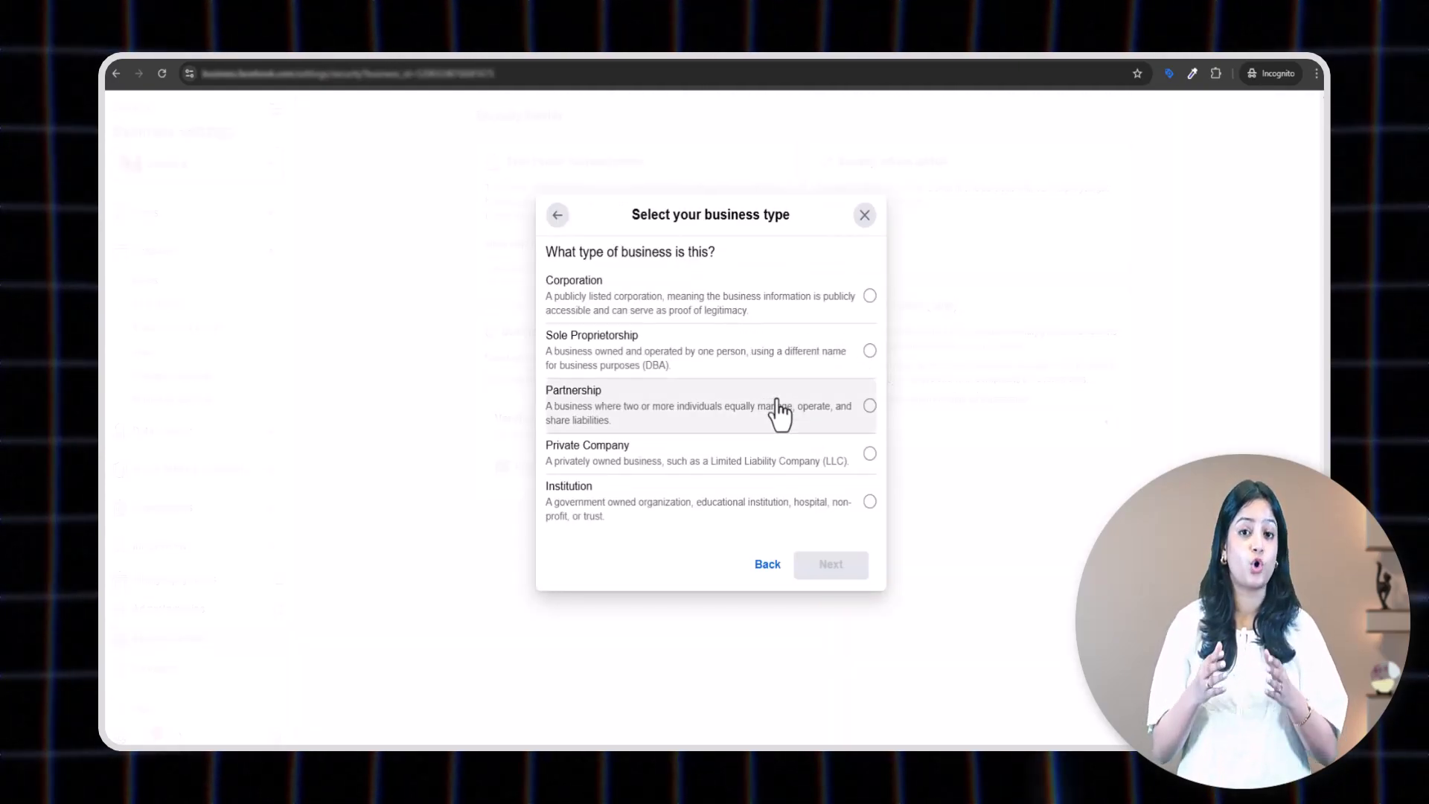
{"action": "left_click", "coordinate": [845, 354]}
{"action": "left_click", "coordinate": [831, 566]}
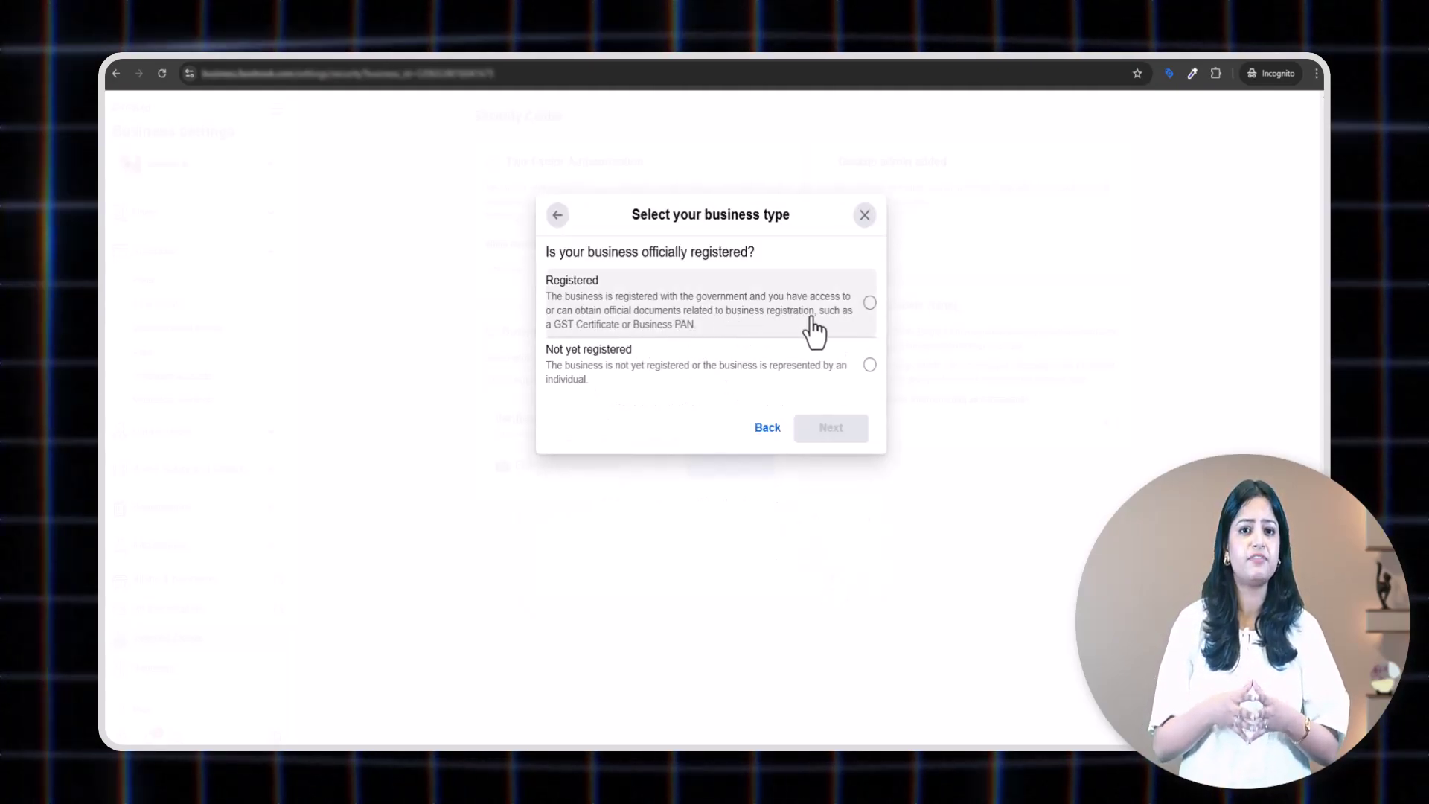
{"action": "left_click", "coordinate": [819, 316]}
{"action": "left_click", "coordinate": [831, 430]}
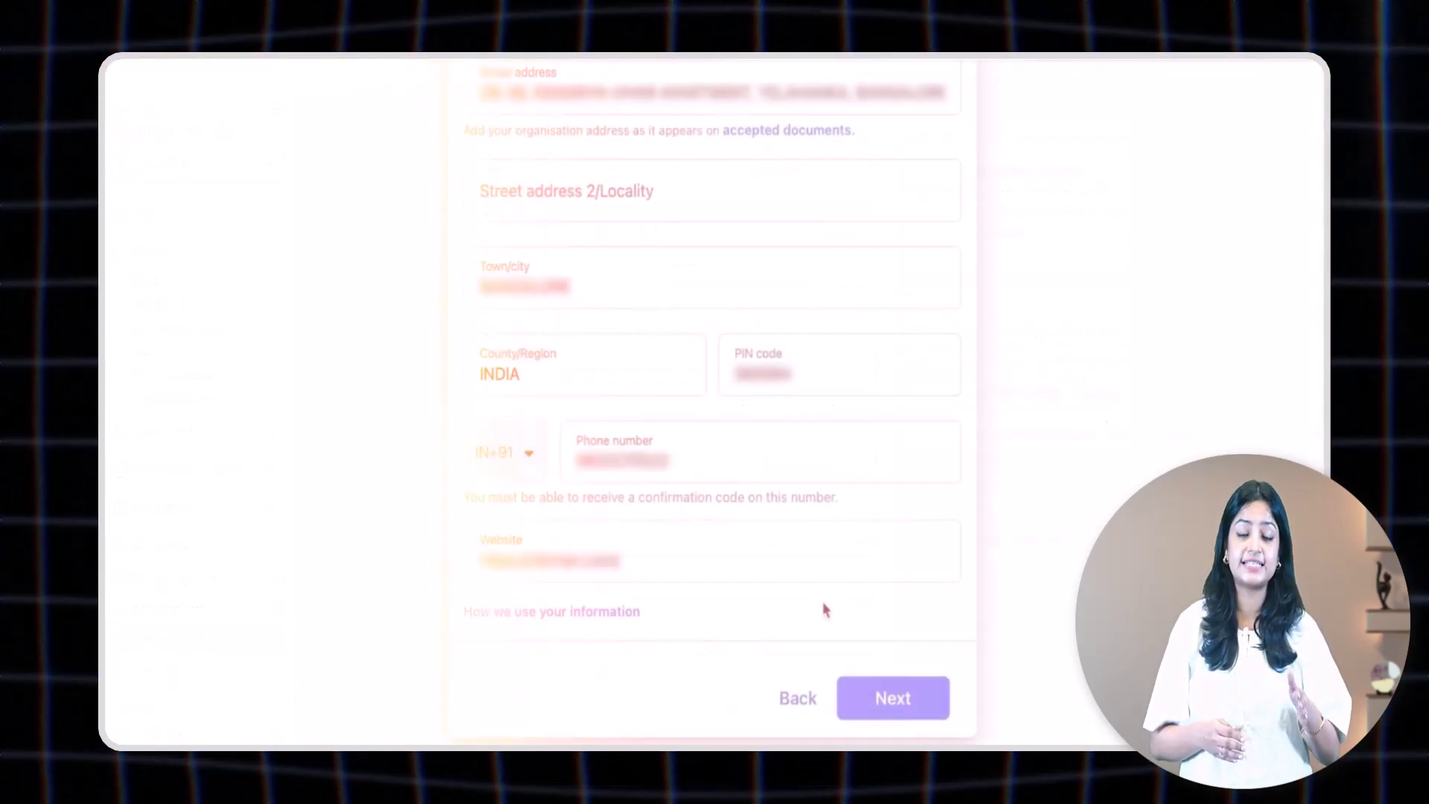
Submit the business details, choose the first matching public record, and confirm the reviewed details
{"action": "left_click", "coordinate": [893, 698]}
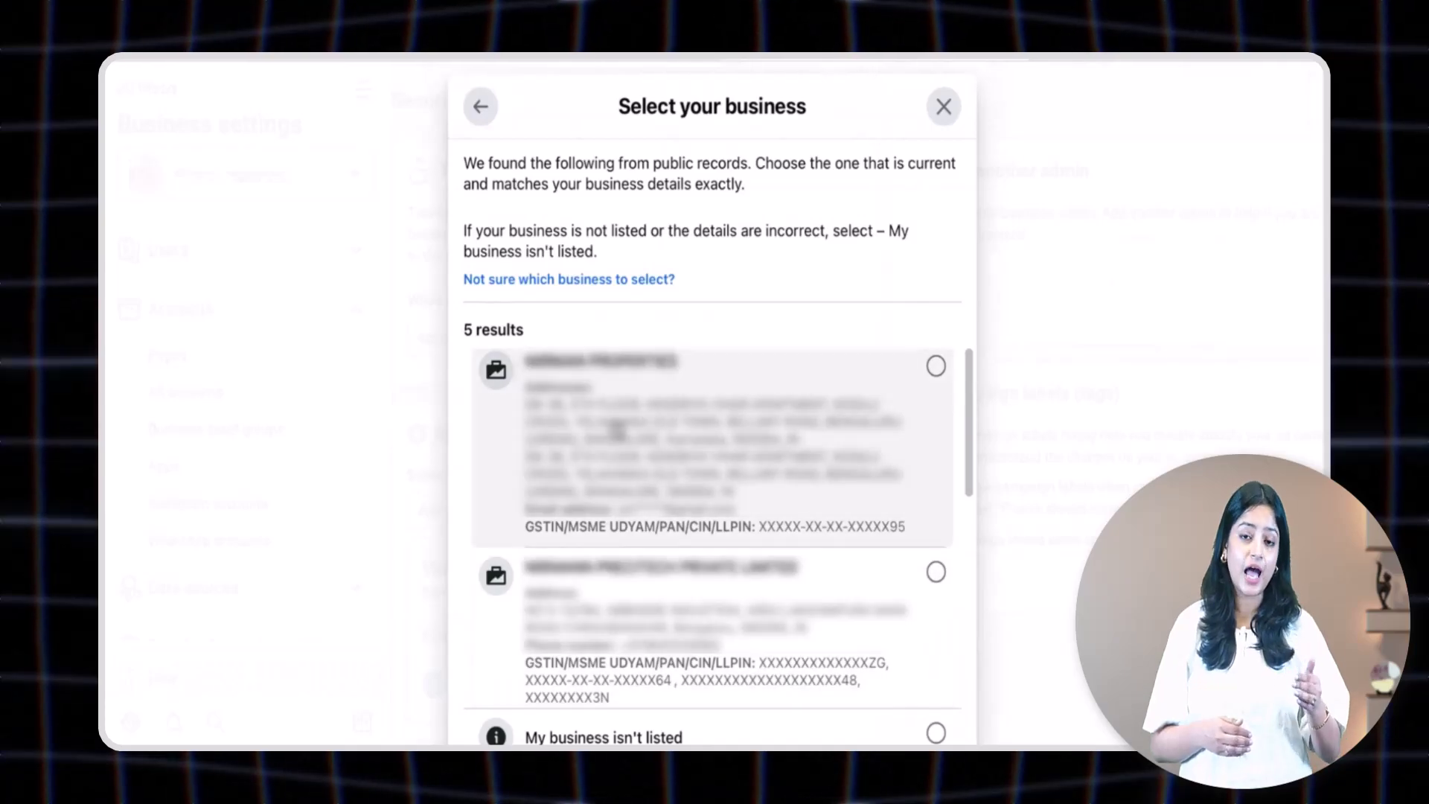
{"action": "left_click", "coordinate": [936, 366]}
{"action": "scroll", "coordinate": [628, 504], "scroll_direction": "down", "scroll_amount": 1}
{"action": "scroll", "coordinate": [680, 468], "scroll_direction": "up", "scroll_amount": 1}
{"action": "scroll", "coordinate": [797, 549], "scroll_direction": "down", "scroll_amount": 5}
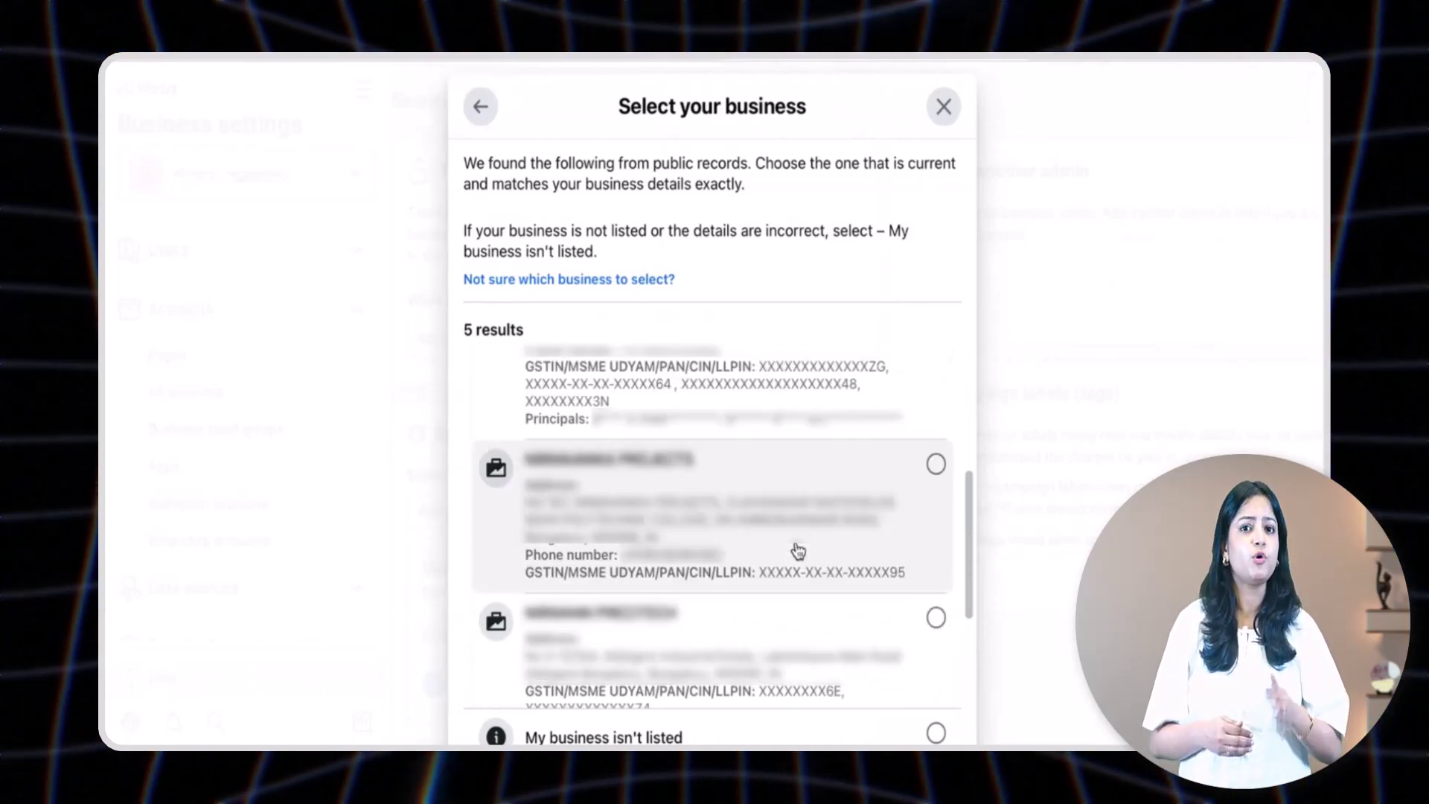
{"action": "scroll", "coordinate": [1015, 507], "scroll_direction": "down", "scroll_amount": 2}
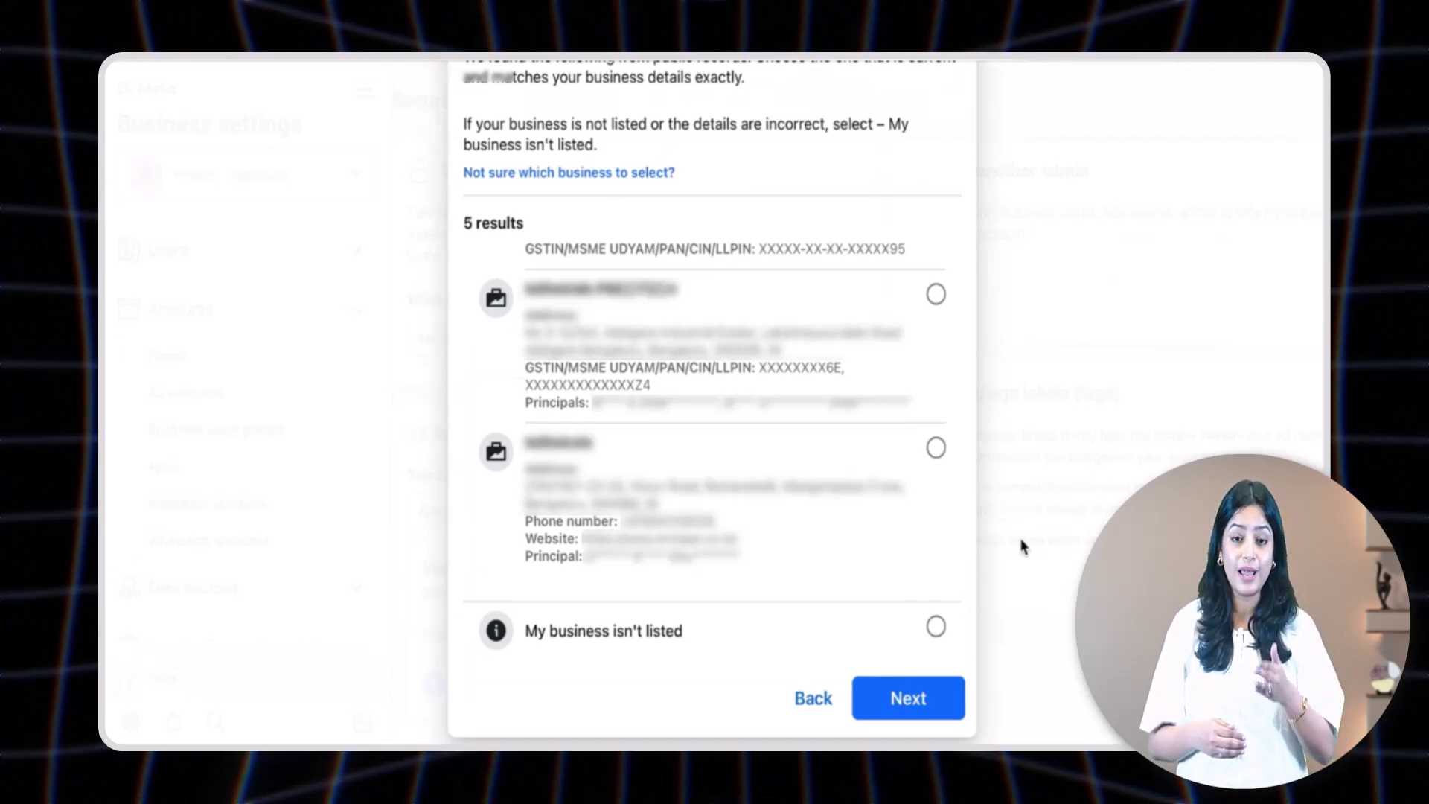
{"action": "left_click", "coordinate": [910, 699]}
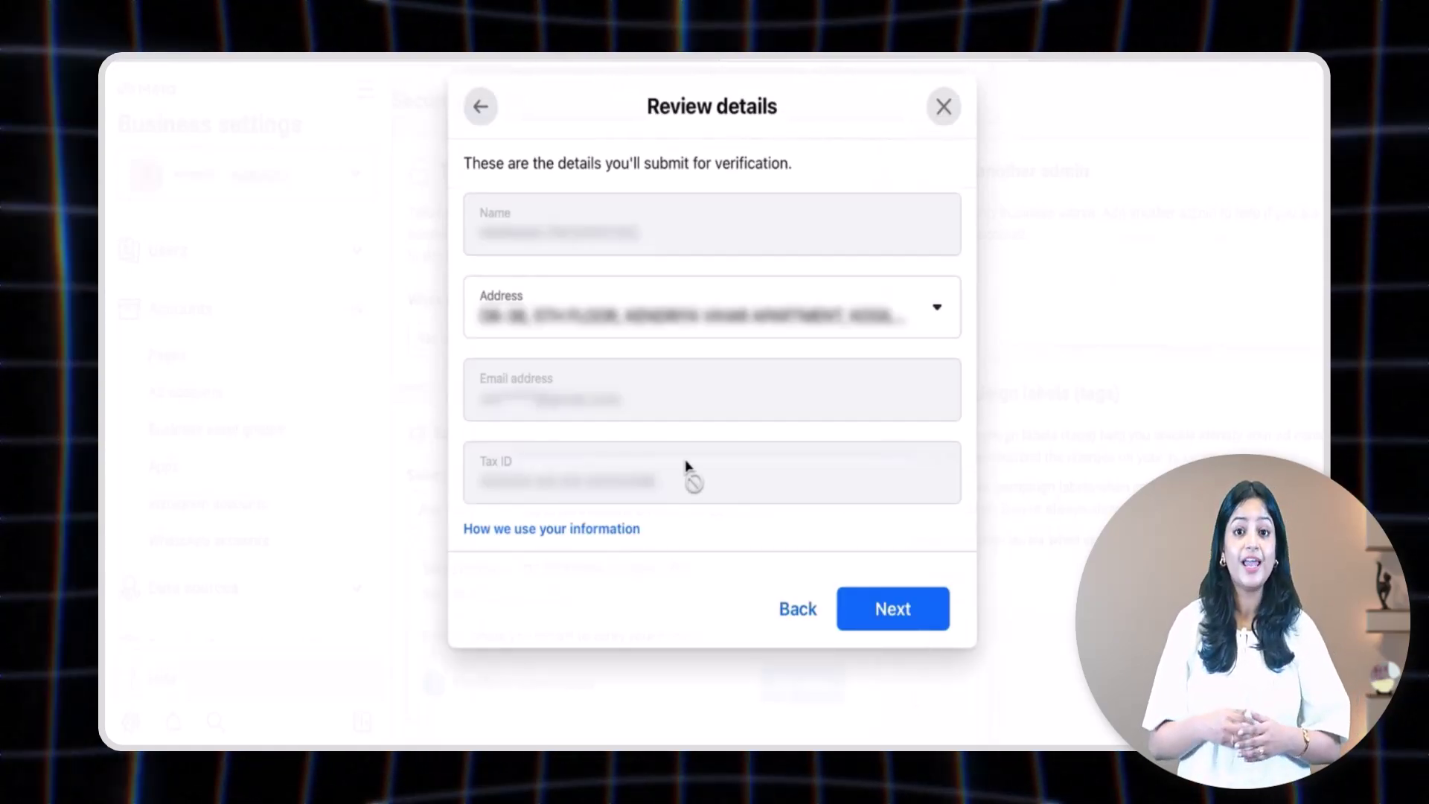
{"action": "left_click", "coordinate": [935, 607]}
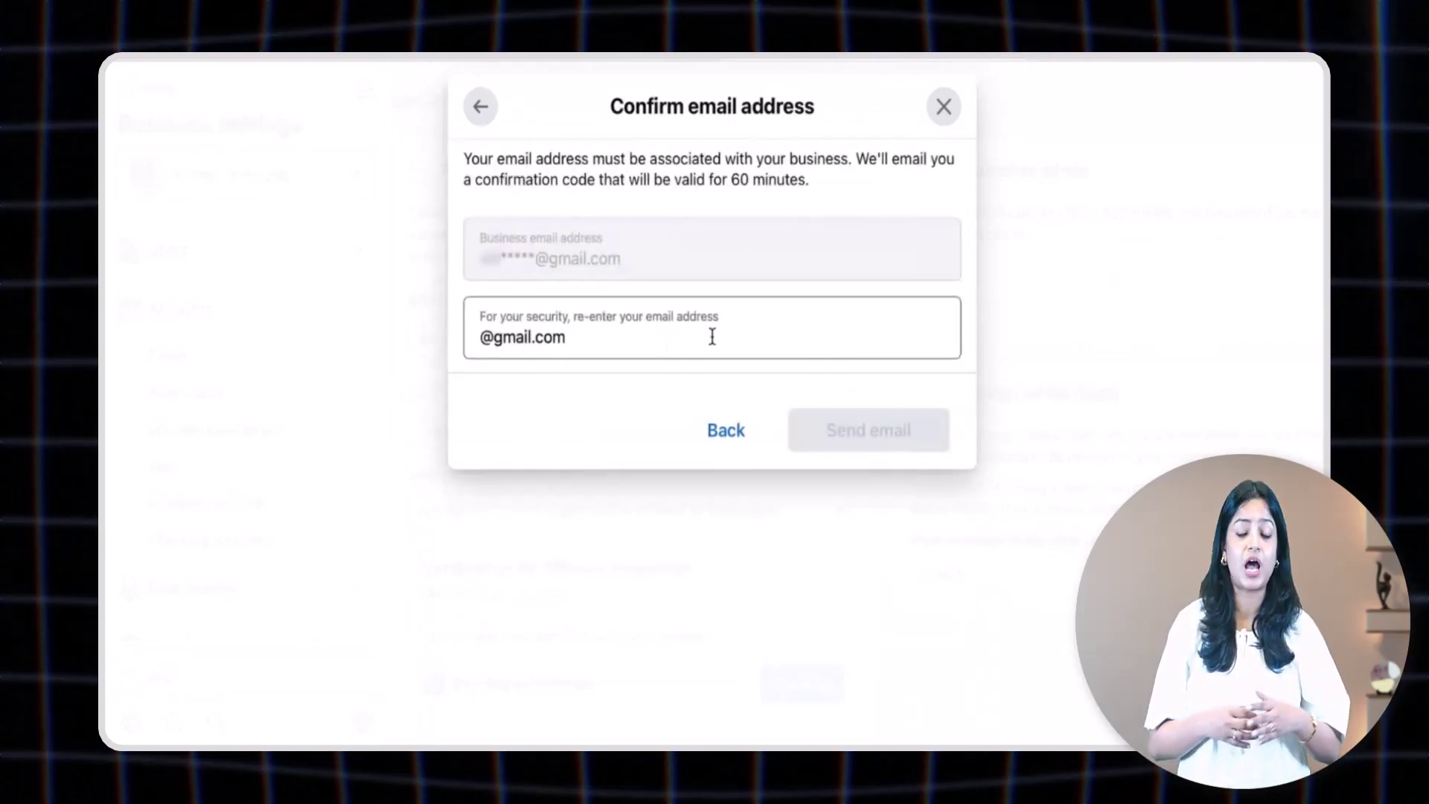
Re-enter the business email address and send the confirmation email
{"action": "left_click", "coordinate": [484, 343]}
{"action": "type", "text": "username"}
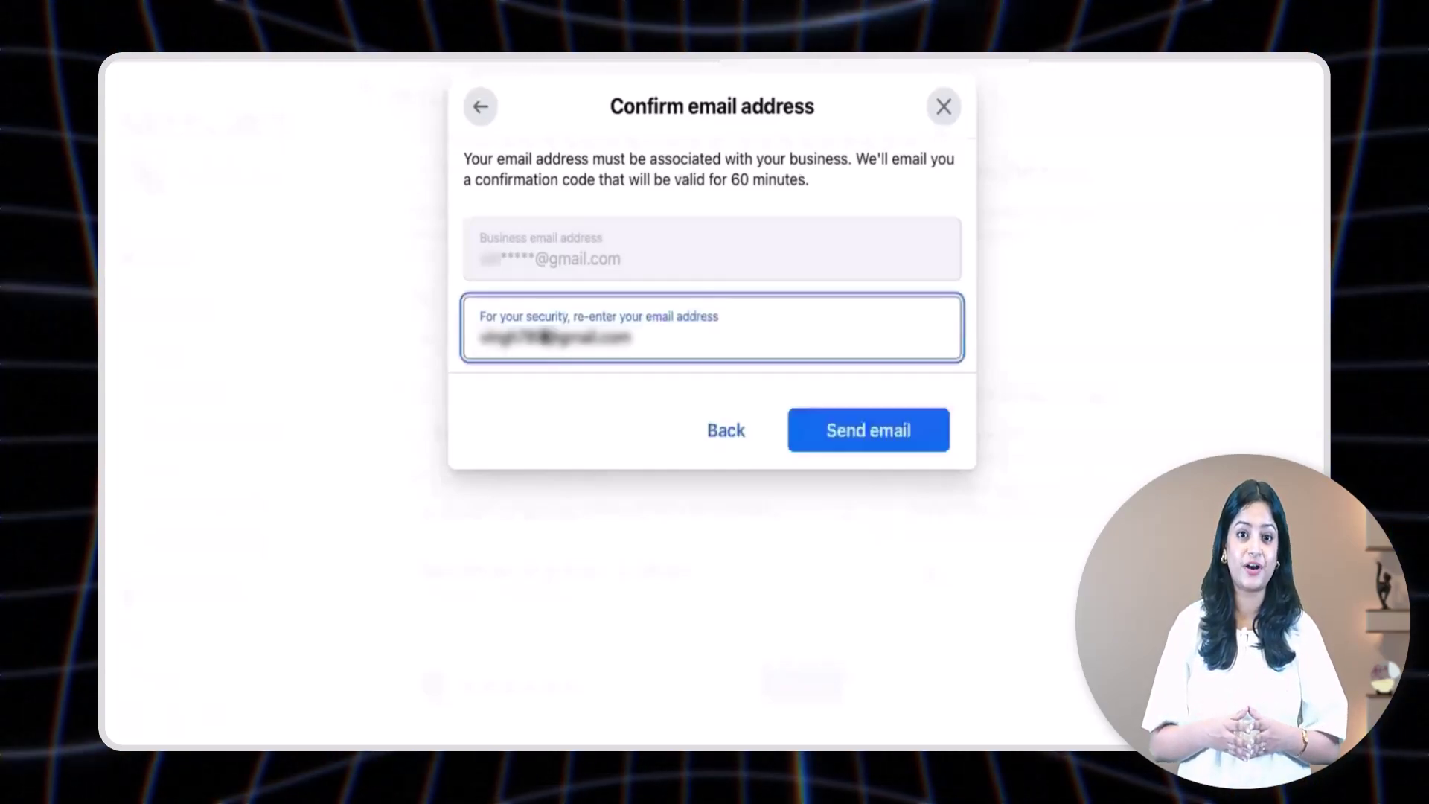
{"action": "left_click", "coordinate": [886, 435]}
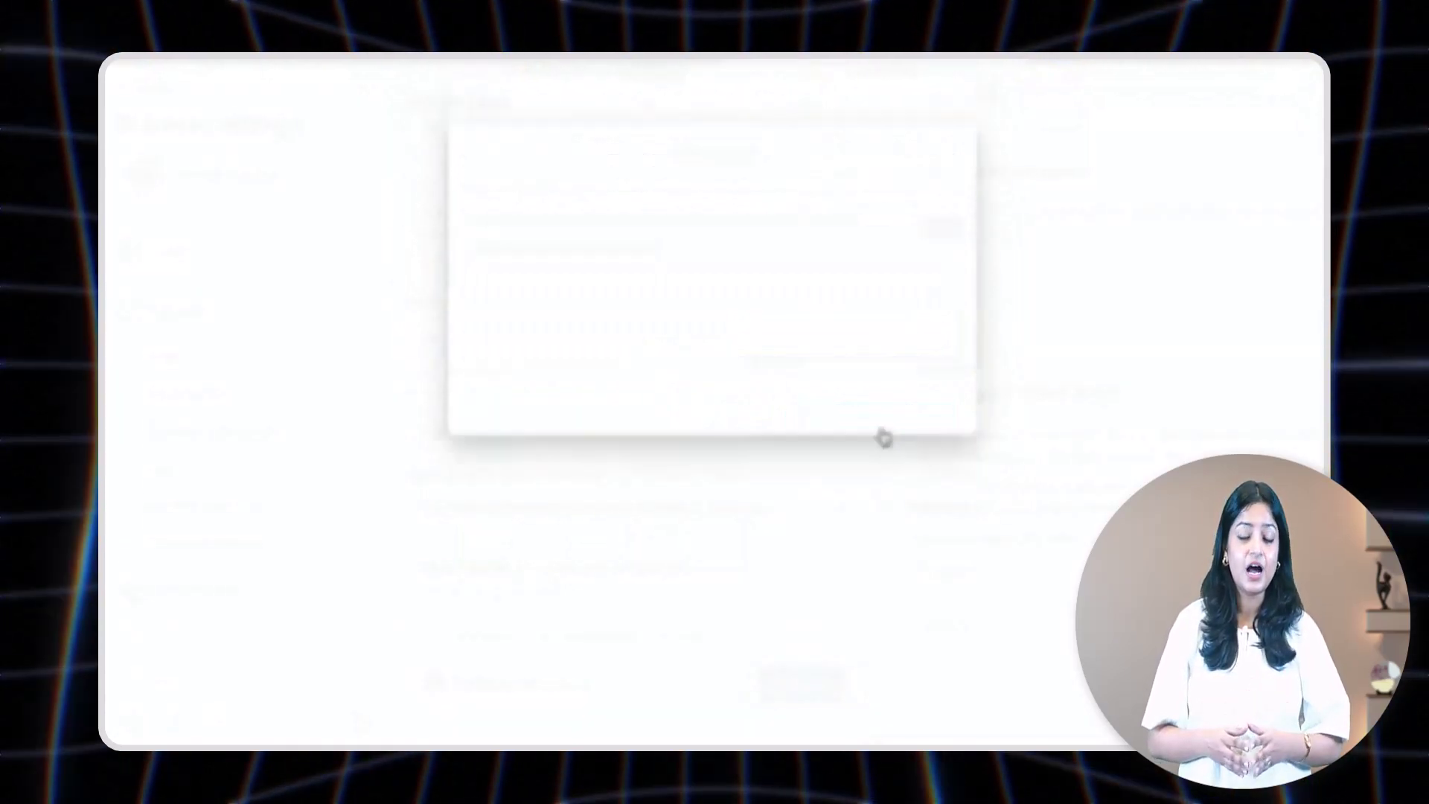
Enter the emailed confirmation code, mark the business as not listed, and continue with Domain verification
{"action": "left_click", "coordinate": [583, 223]}
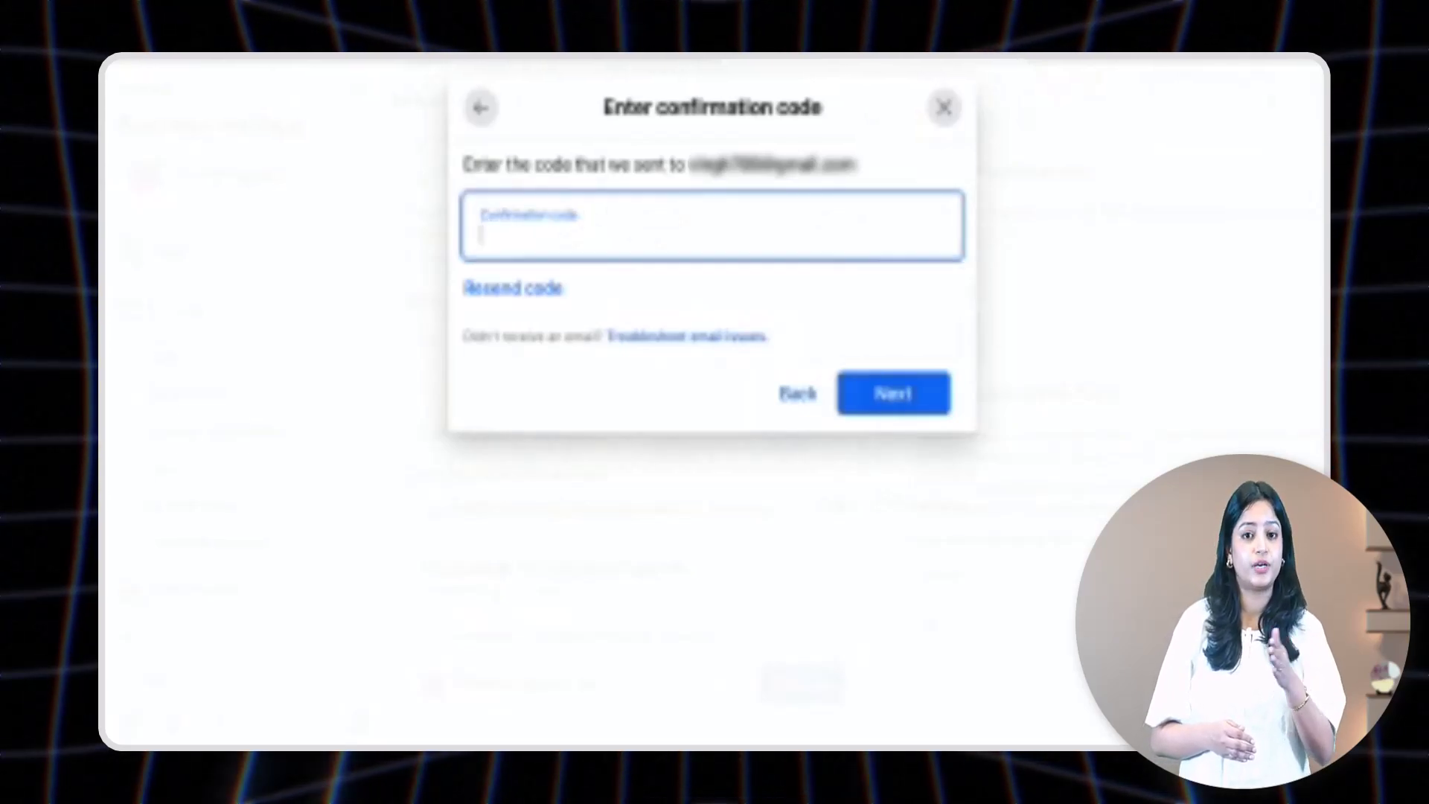
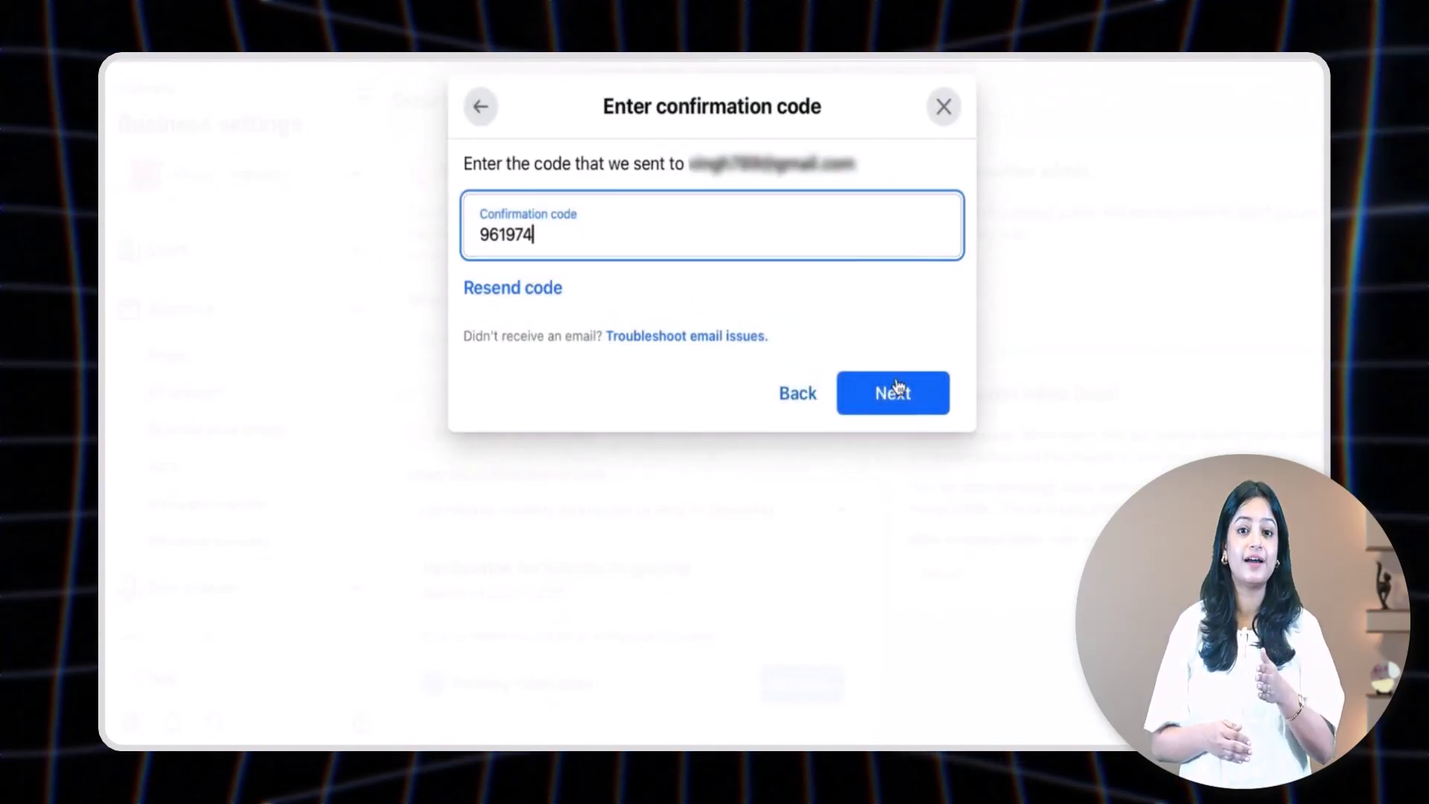
{"action": "left_click", "coordinate": [942, 410]}
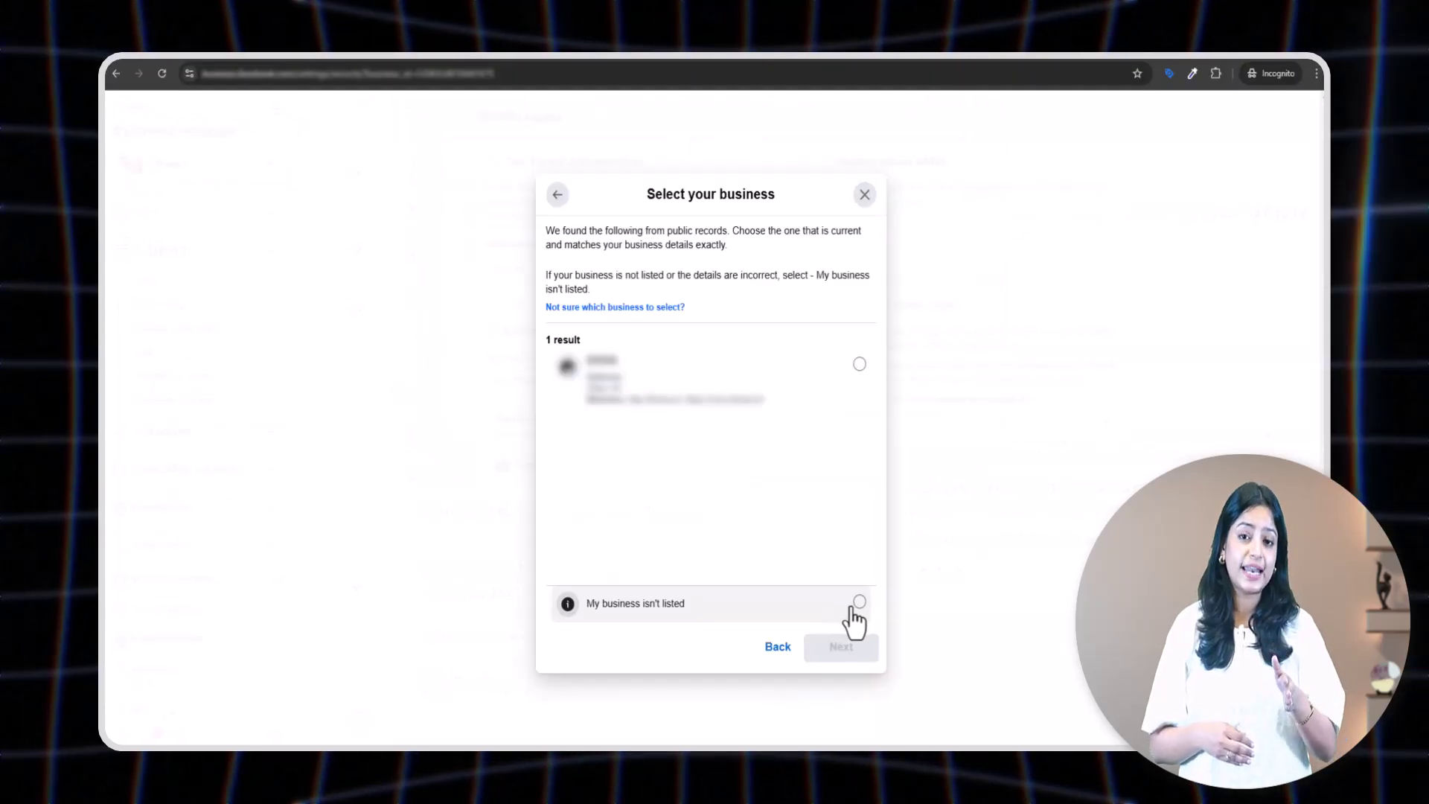
{"action": "left_click", "coordinate": [856, 599]}
{"action": "left_click", "coordinate": [845, 651]}
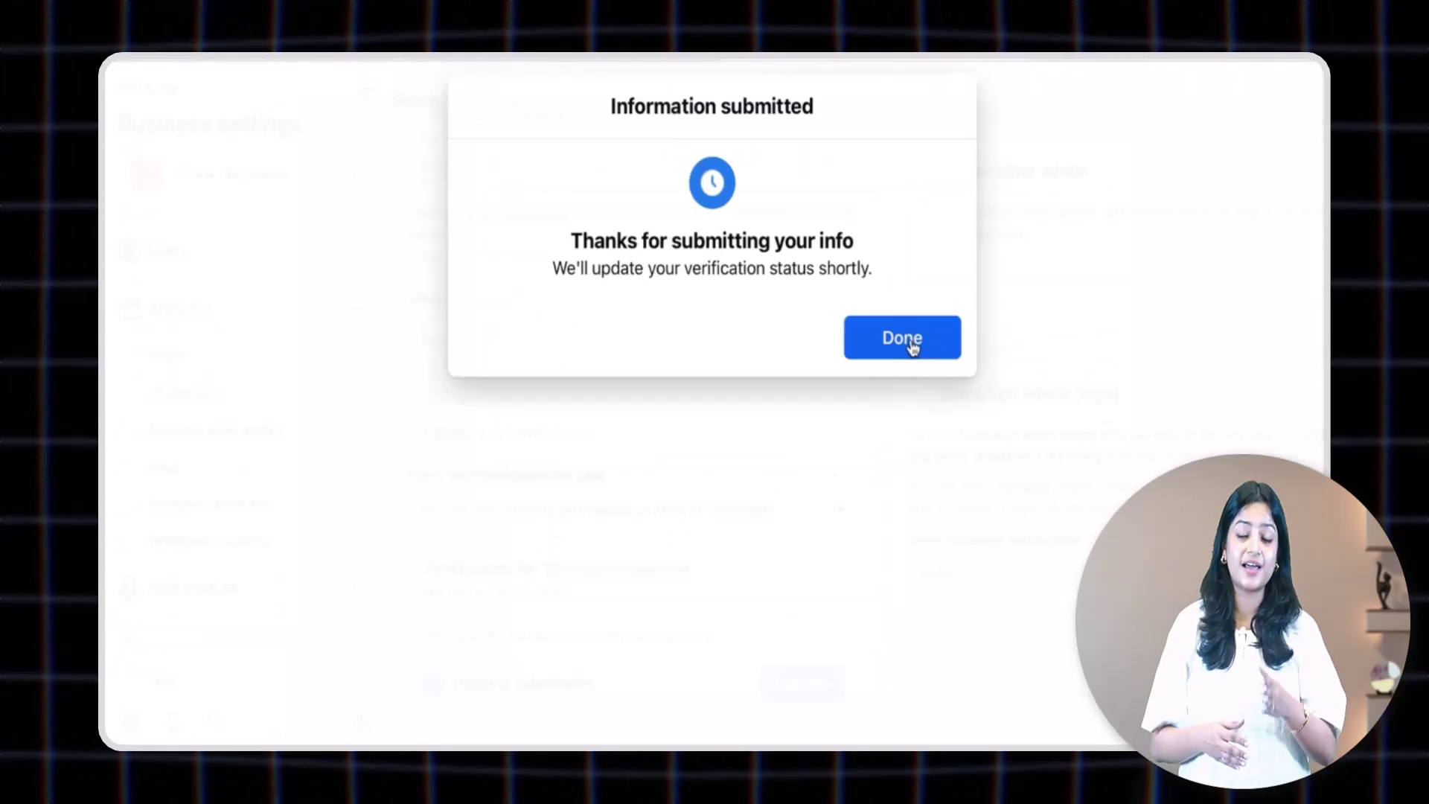
Close the Information submitted confirmation, leaving business verification In review
{"action": "left_click", "coordinate": [914, 339]}
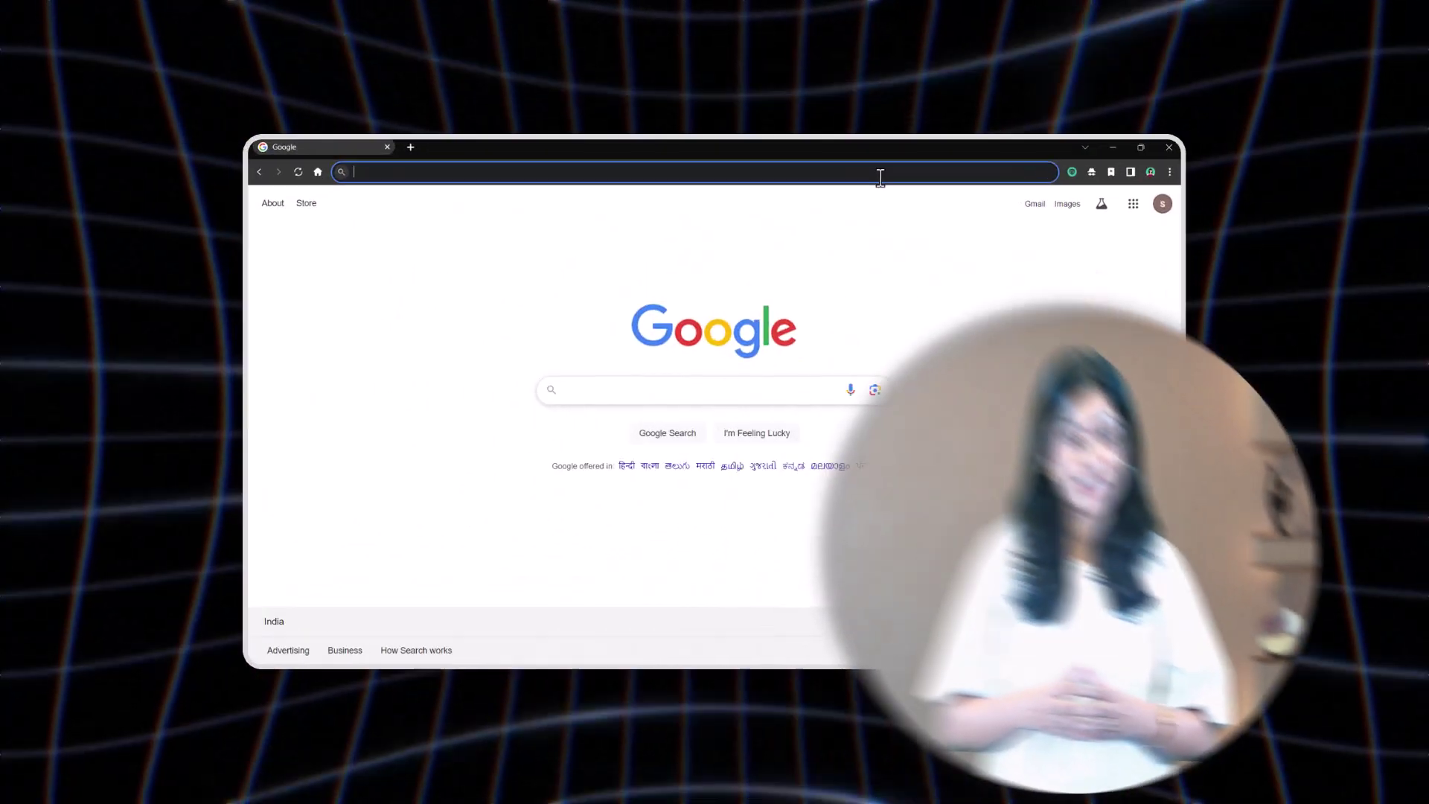
Enter chat.leminai.com in the browser address bar
{"action": "type", "text": "chat.leminai"}
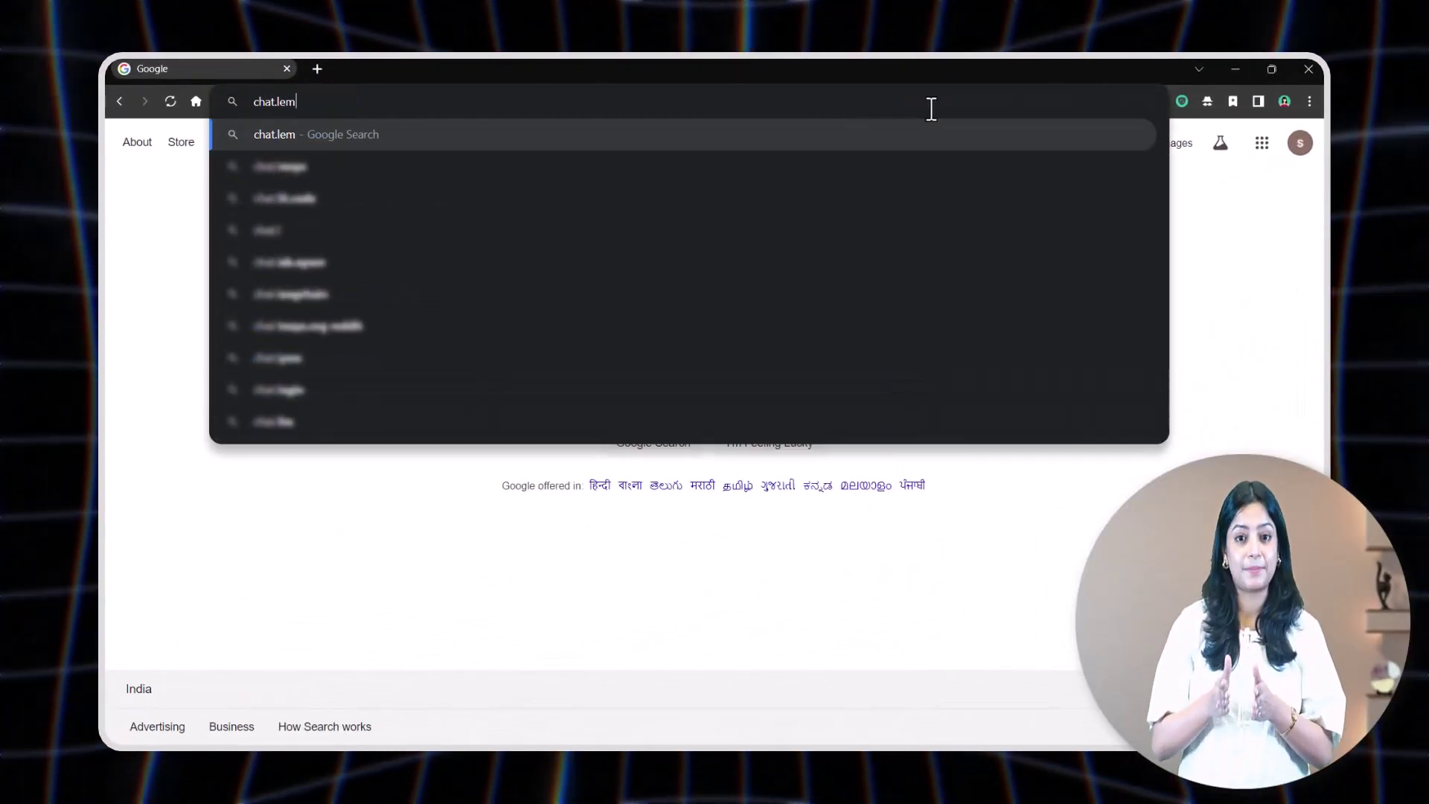
{"action": "type", "text": ".com"}
Load LeminAi and start WhatsApp setup through the logged-in Facebook account, continuing past business information
{"action": "key", "text": "Return"}
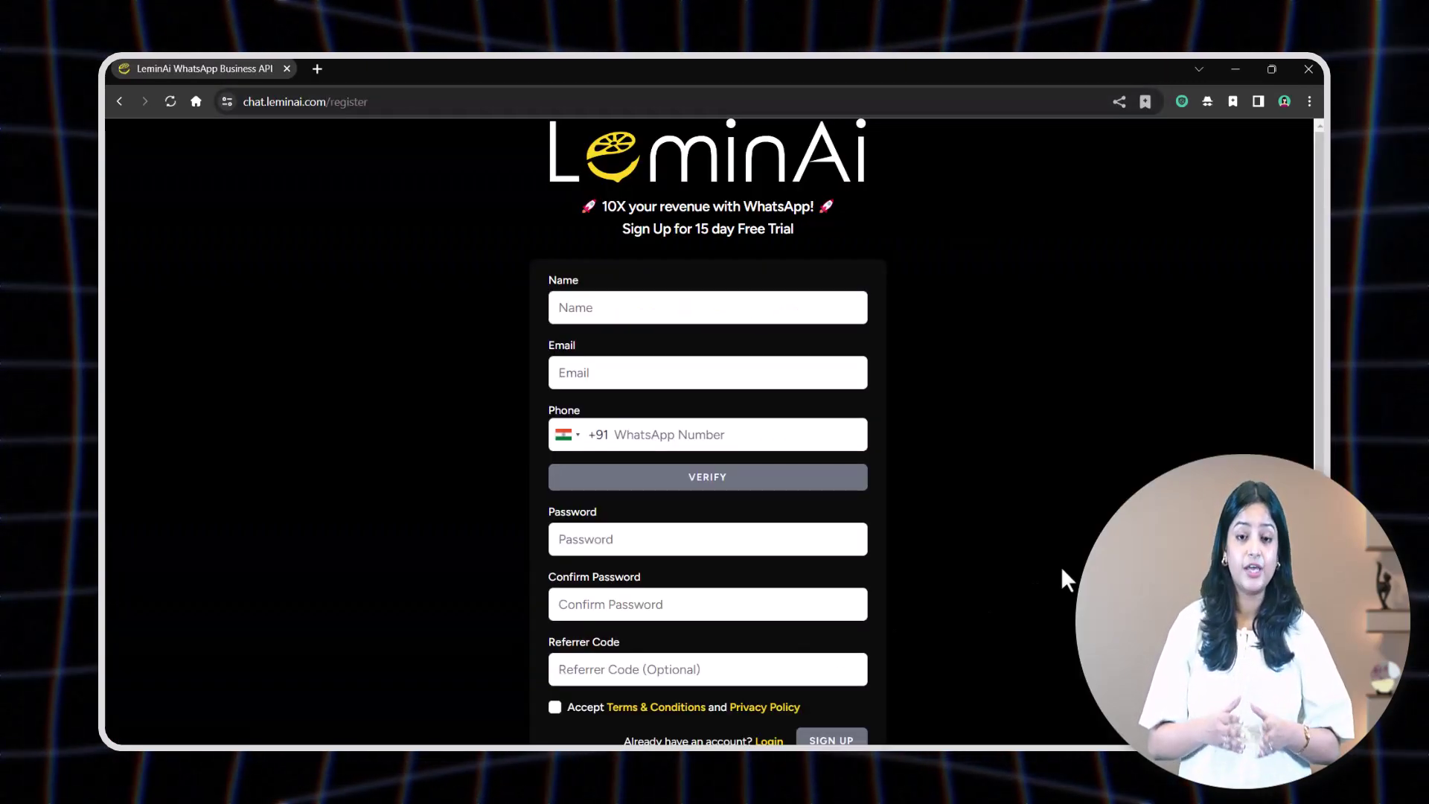
{"action": "scroll", "coordinate": [1061, 566], "scroll_direction": "down", "scroll_amount": 1}
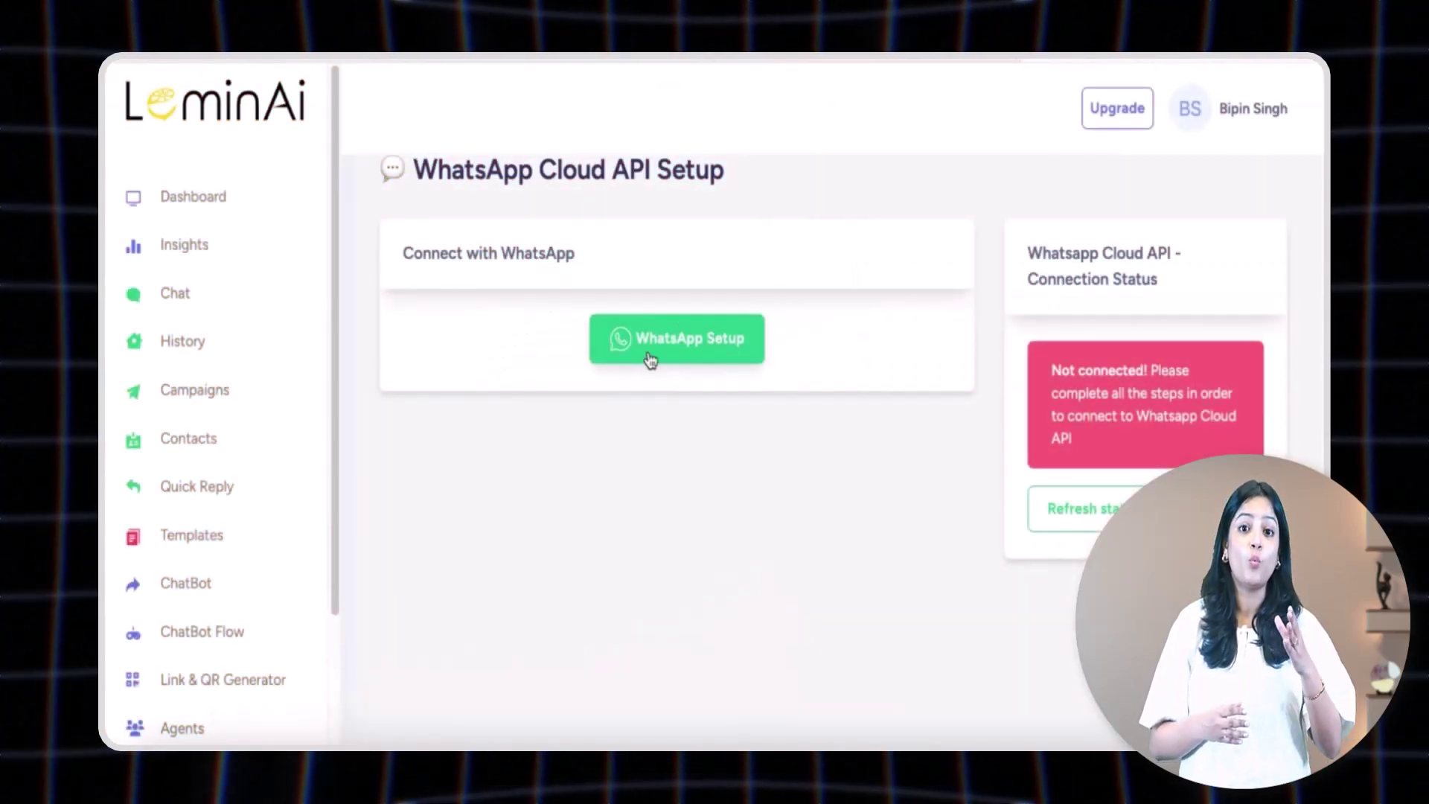
{"action": "left_click", "coordinate": [649, 359]}
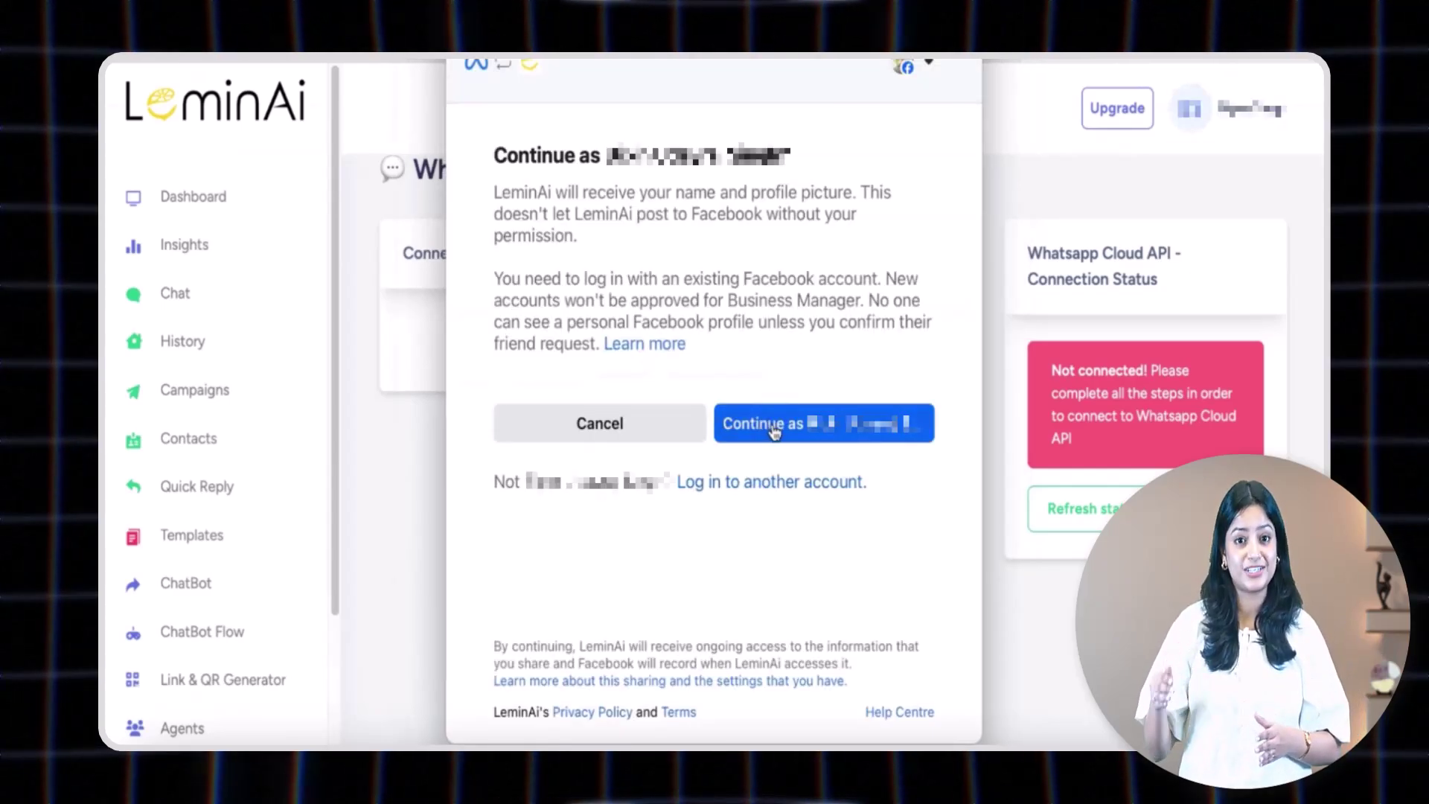
{"action": "left_click", "coordinate": [774, 432]}
{"action": "left_click", "coordinate": [929, 707]}
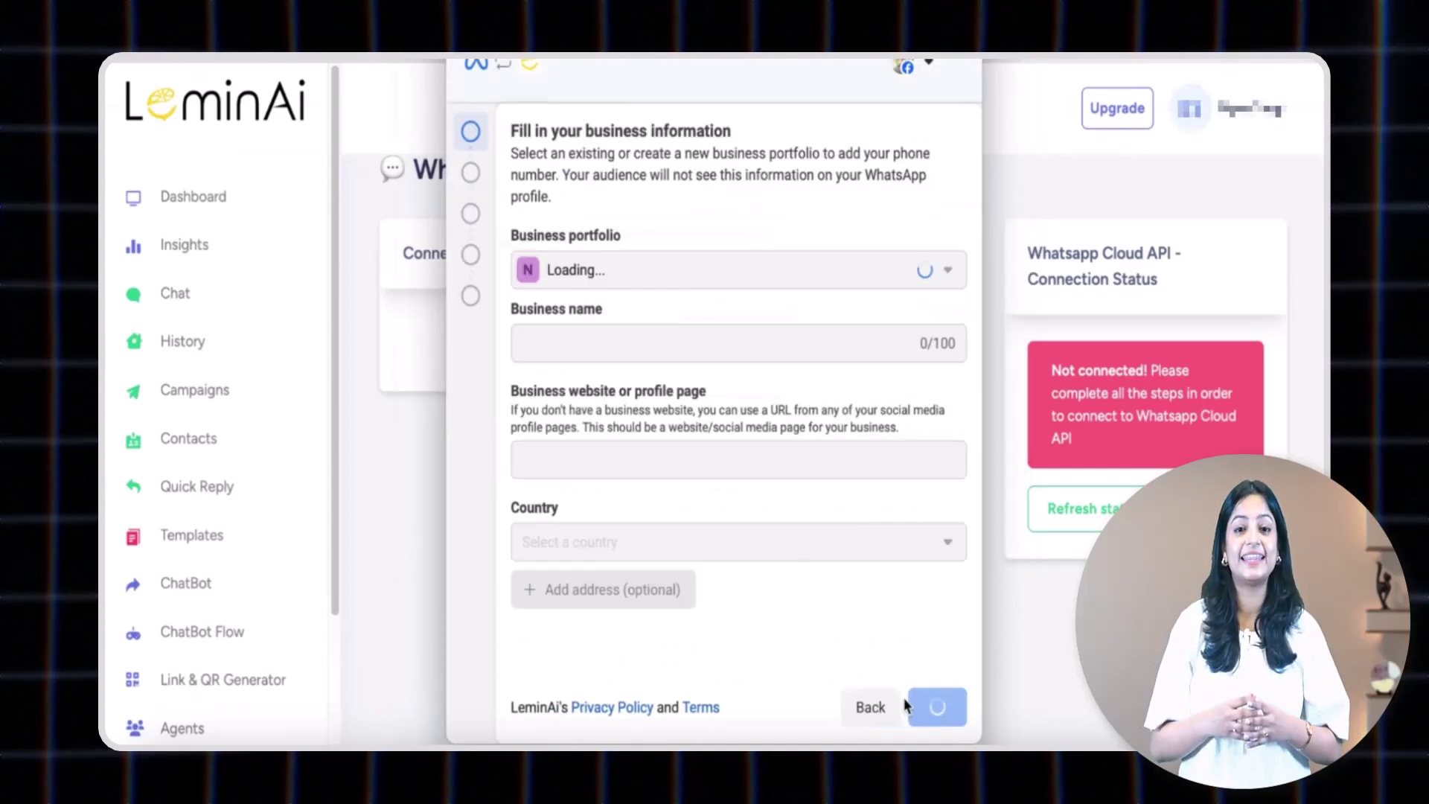
{"action": "left_click", "coordinate": [932, 707]}
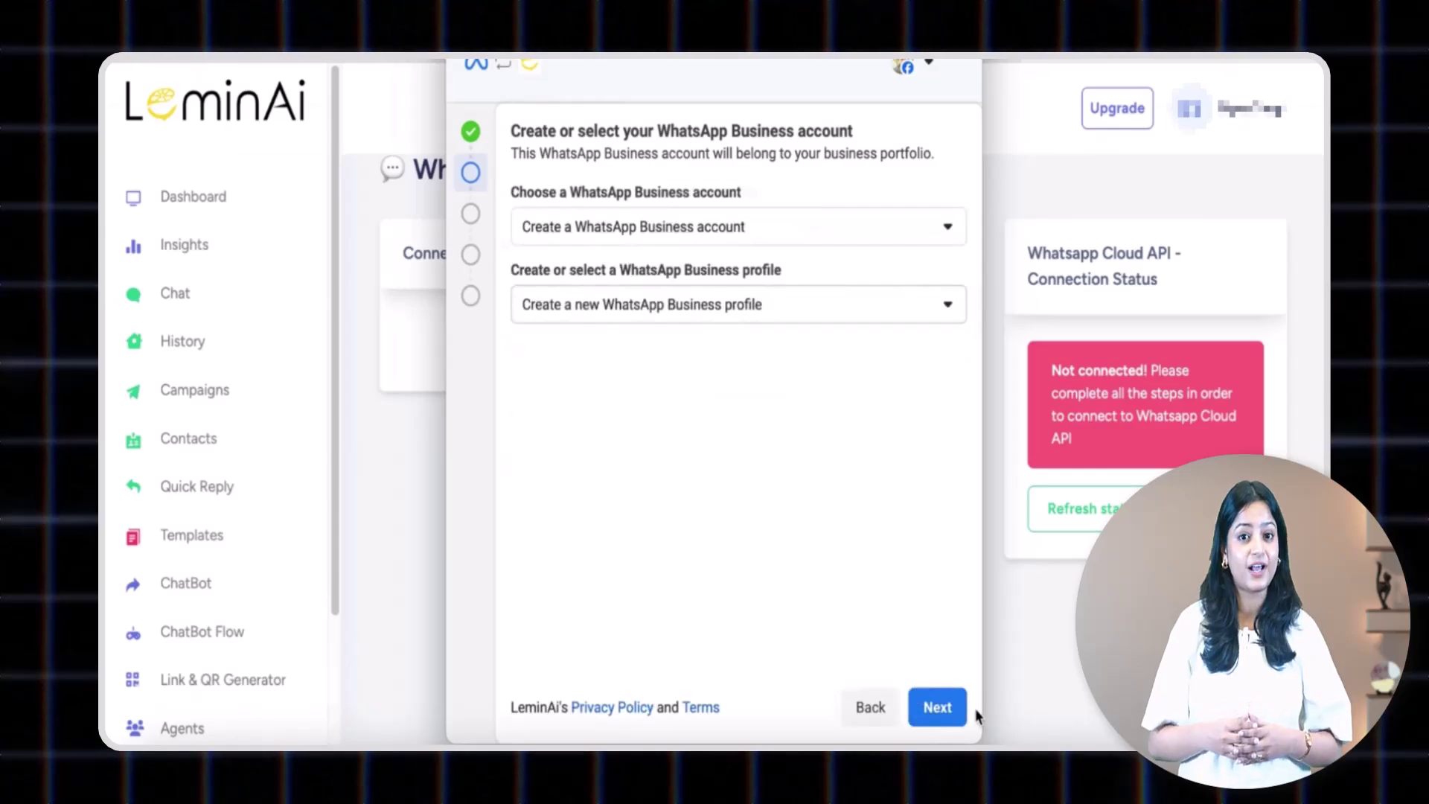
{"action": "left_click", "coordinate": [939, 707]}
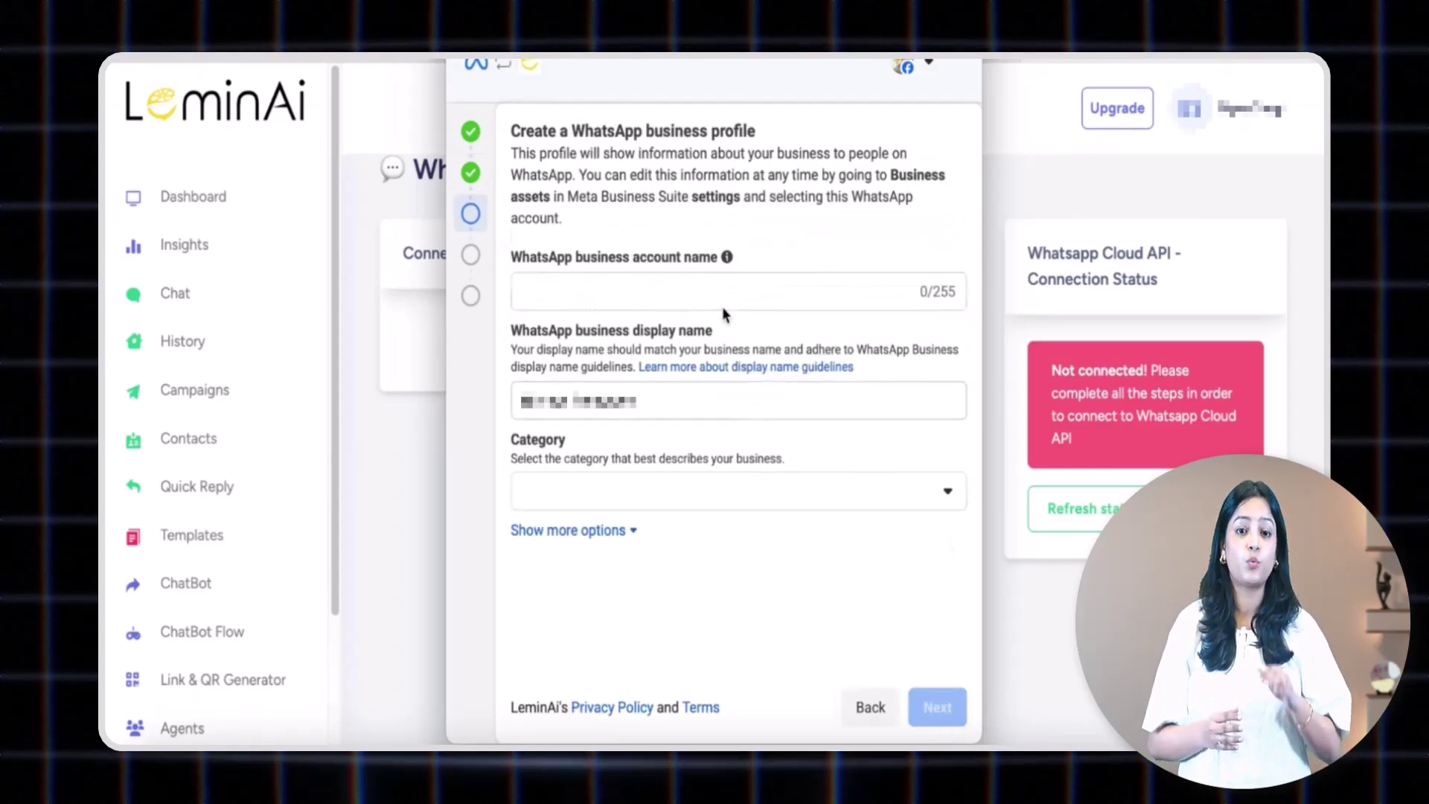
Enter the WhatsApp business account name and display name, set category Other, and submit the profile
{"action": "left_click", "coordinate": [670, 295]}
{"action": "type", "text": "ST"}
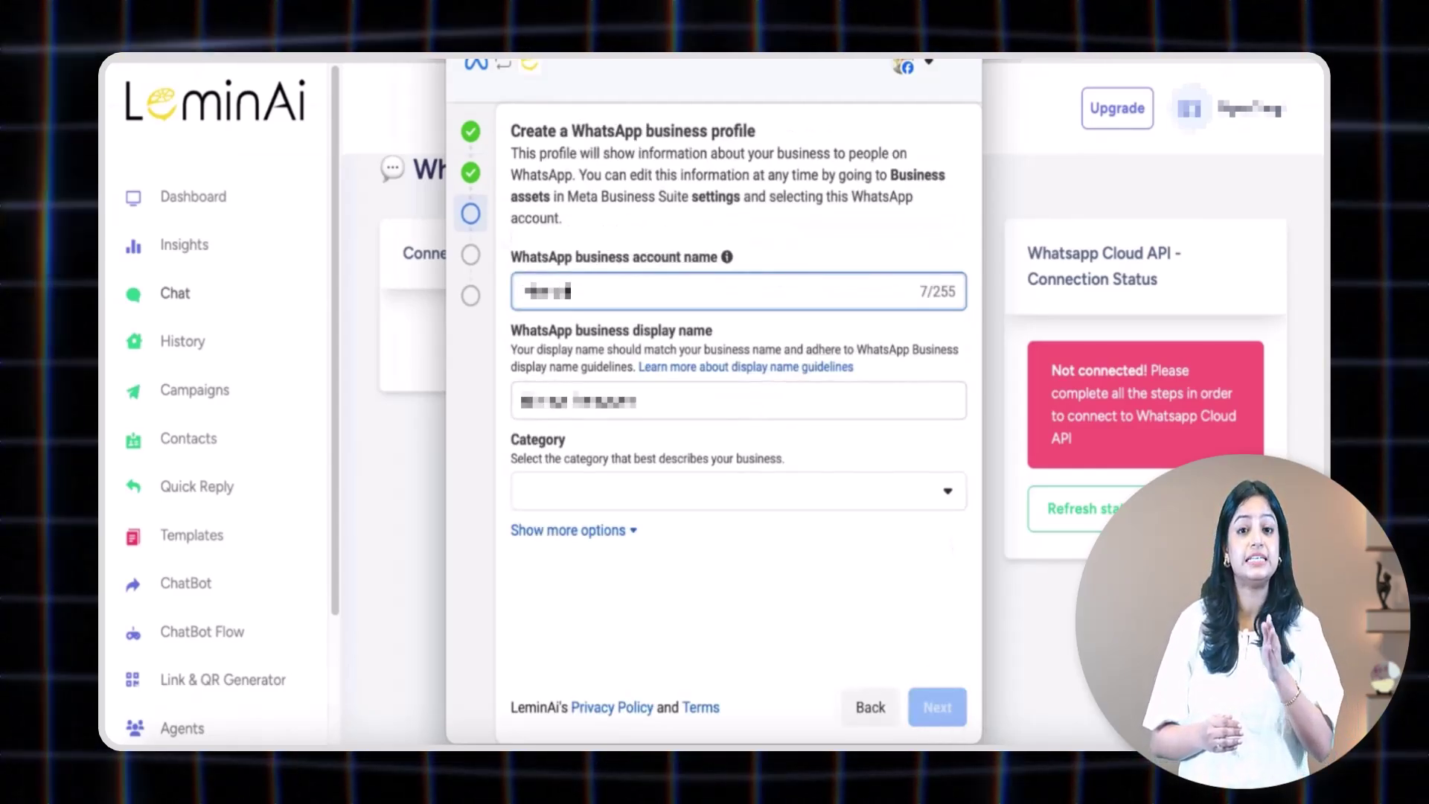
{"action": "type", "text": "xxxxxxxxxx"}
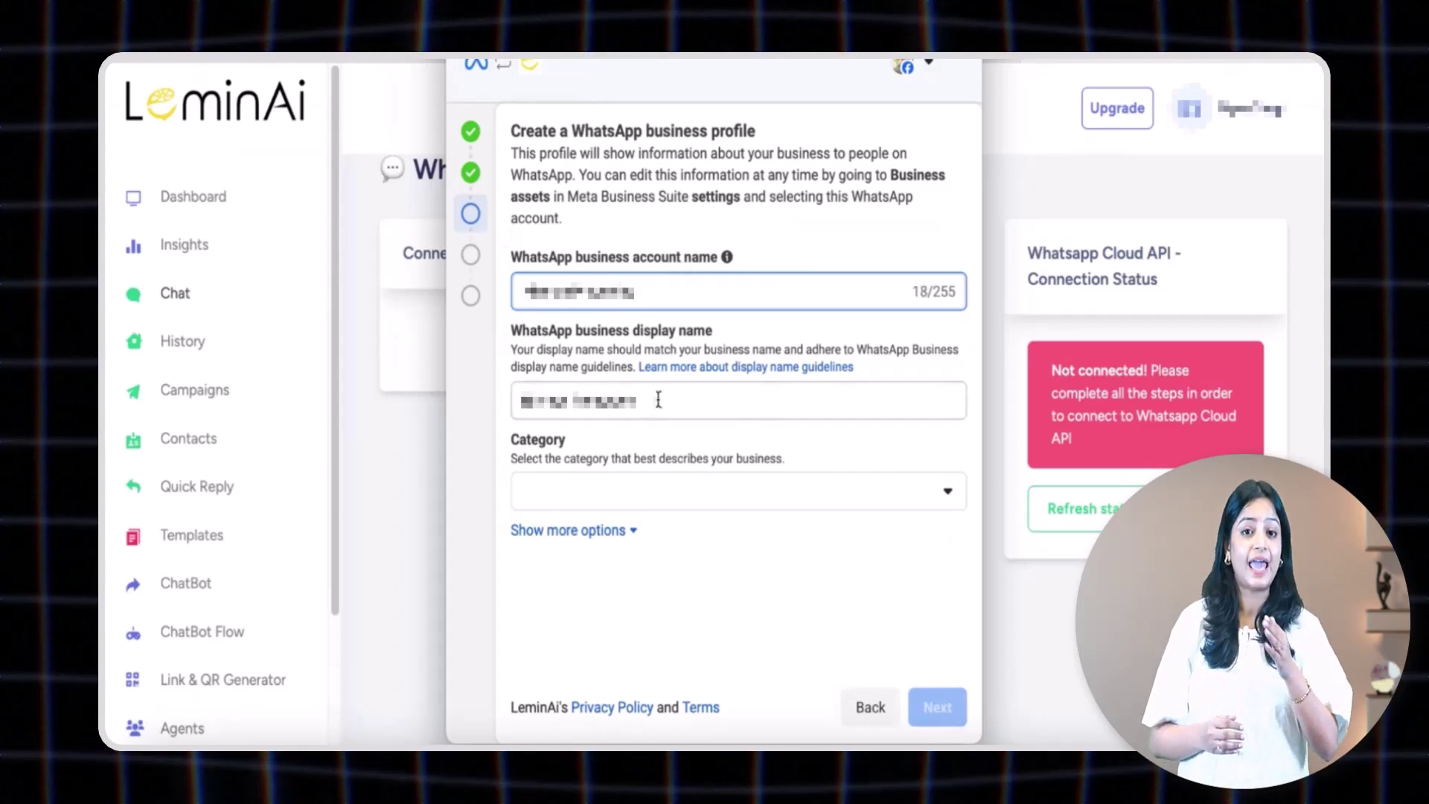
{"action": "key", "text": "Tab"}
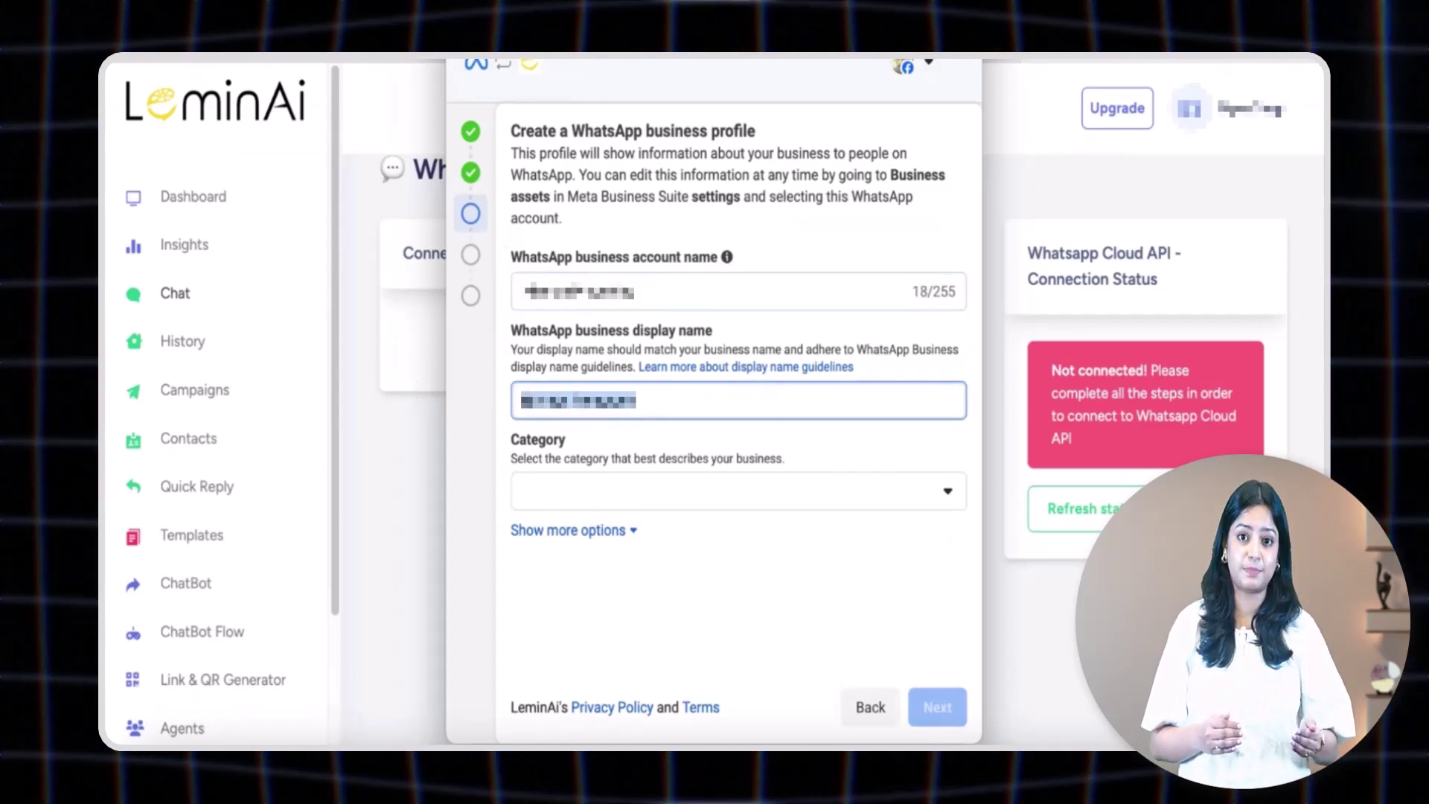
{"action": "key", "text": "BackSpace"}
{"action": "type", "text": "xxx"}
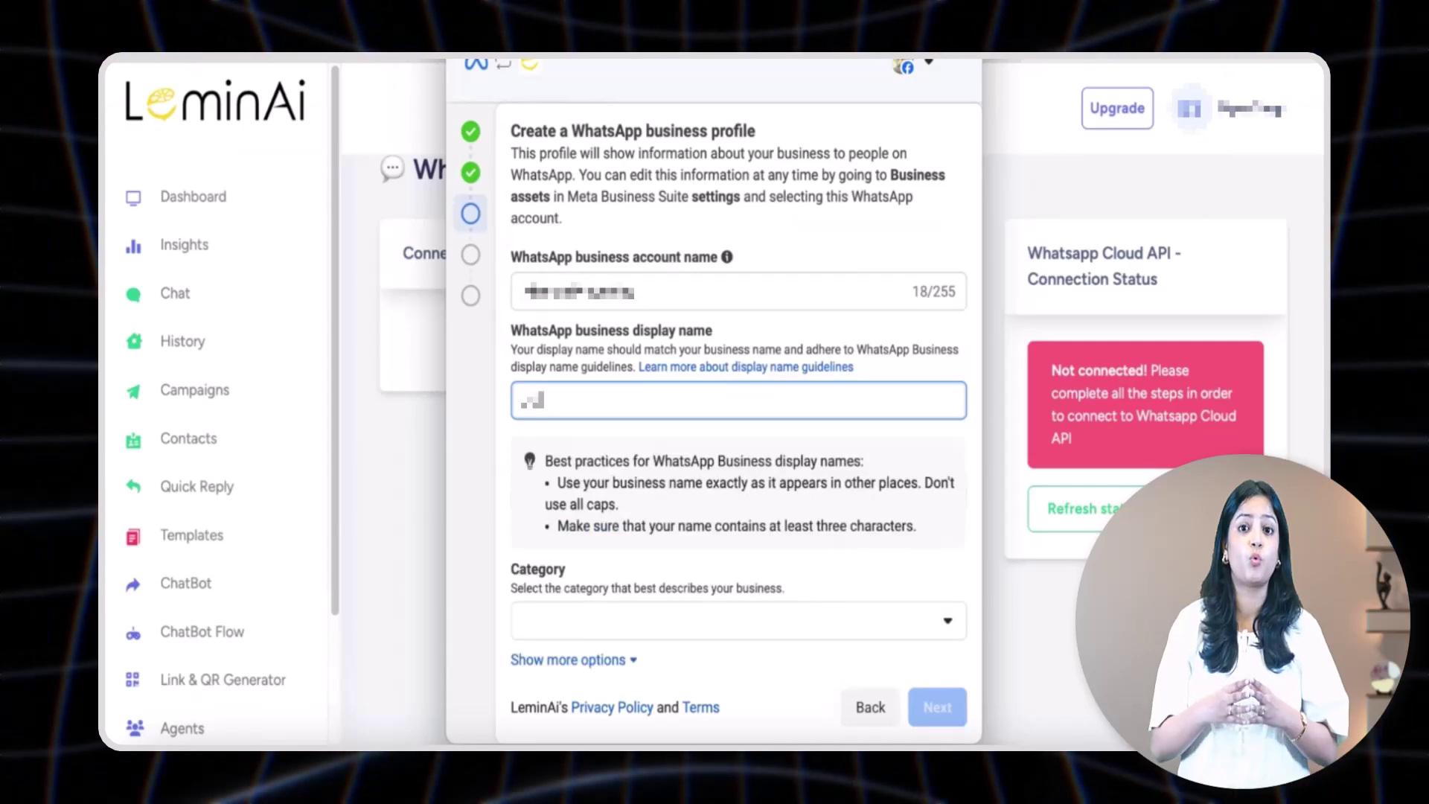
{"action": "type", "text": "xx"}
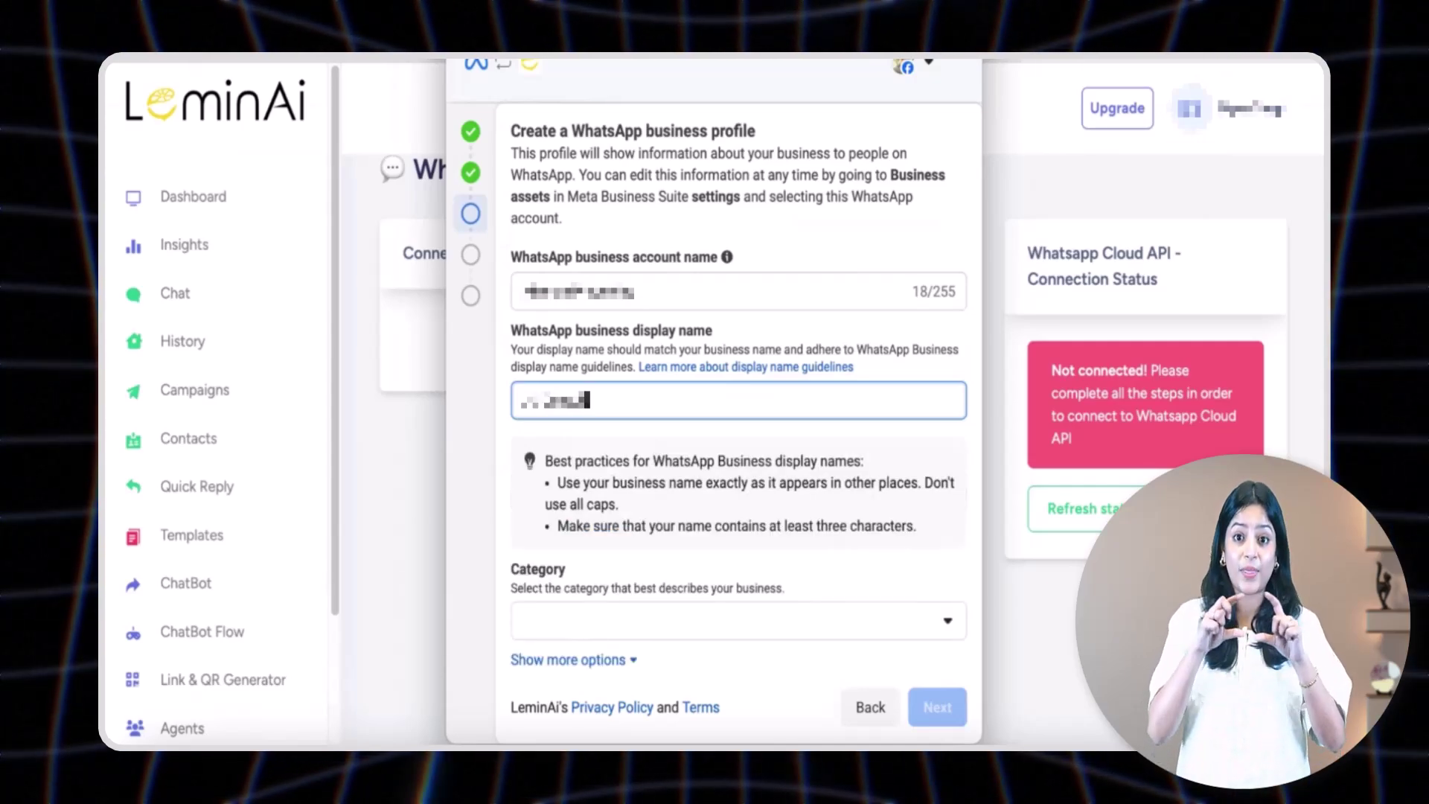
{"action": "type", "text": "xx"}
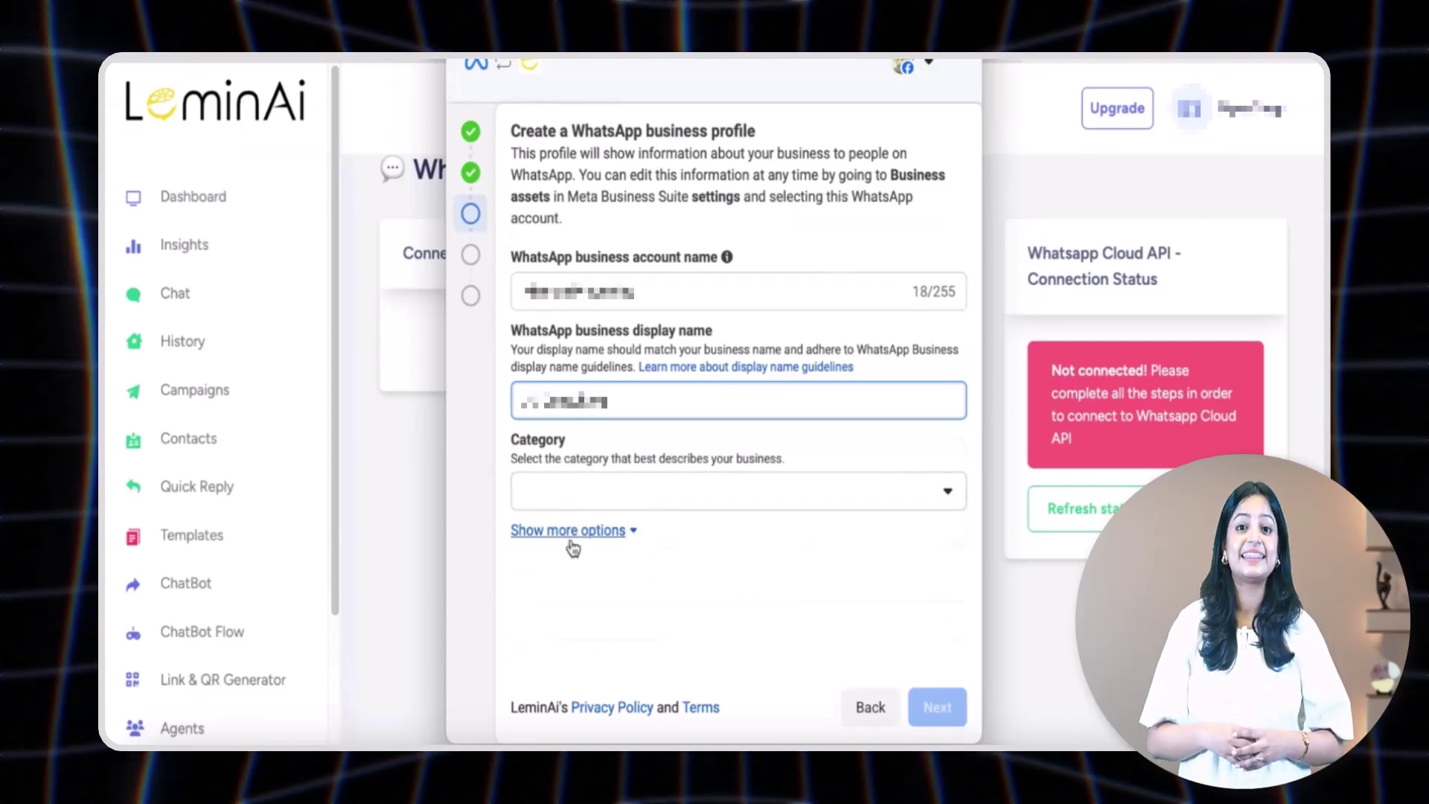
{"action": "left_click", "coordinate": [595, 491]}
{"action": "scroll", "coordinate": [635, 364], "scroll_direction": "down", "scroll_amount": 10}
{"action": "left_click", "coordinate": [562, 439]}
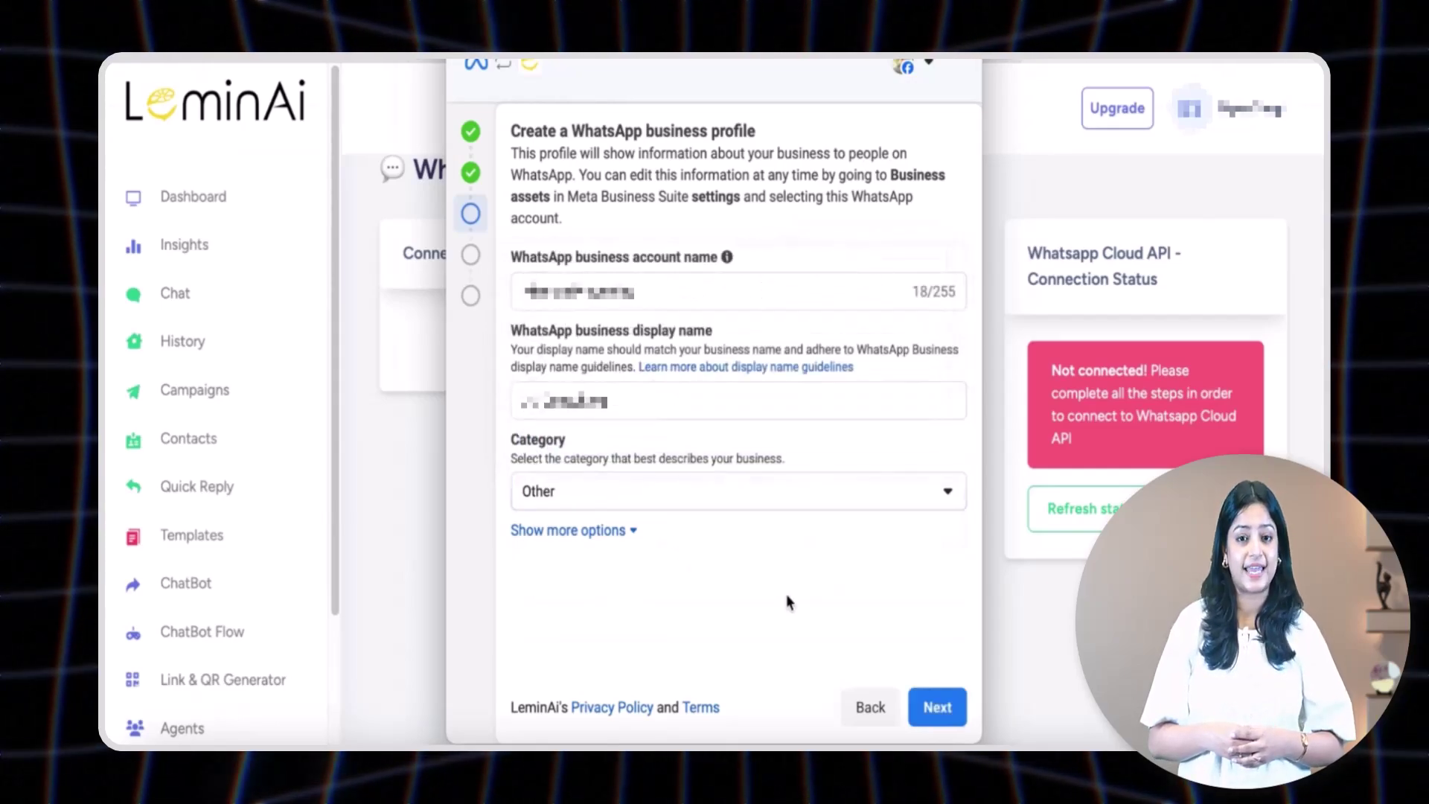
{"action": "left_click", "coordinate": [936, 710]}
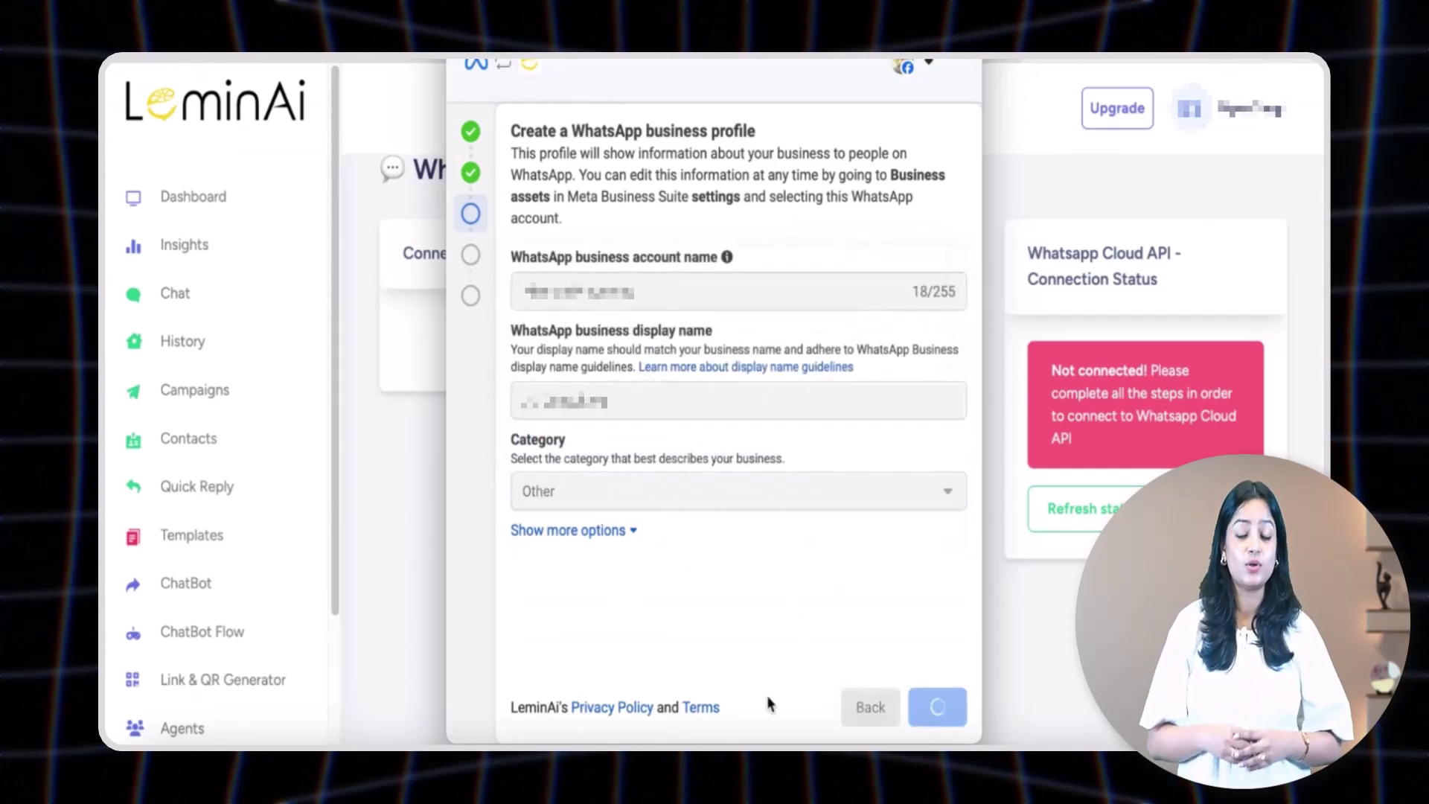
{"action": "left_click", "coordinate": [591, 247]}
Enter the WhatsApp phone number with India's +91 country code and request a verification code
{"action": "type", "text": "india"}
{"action": "left_click", "coordinate": [588, 337]}
{"action": "left_click", "coordinate": [676, 248]}
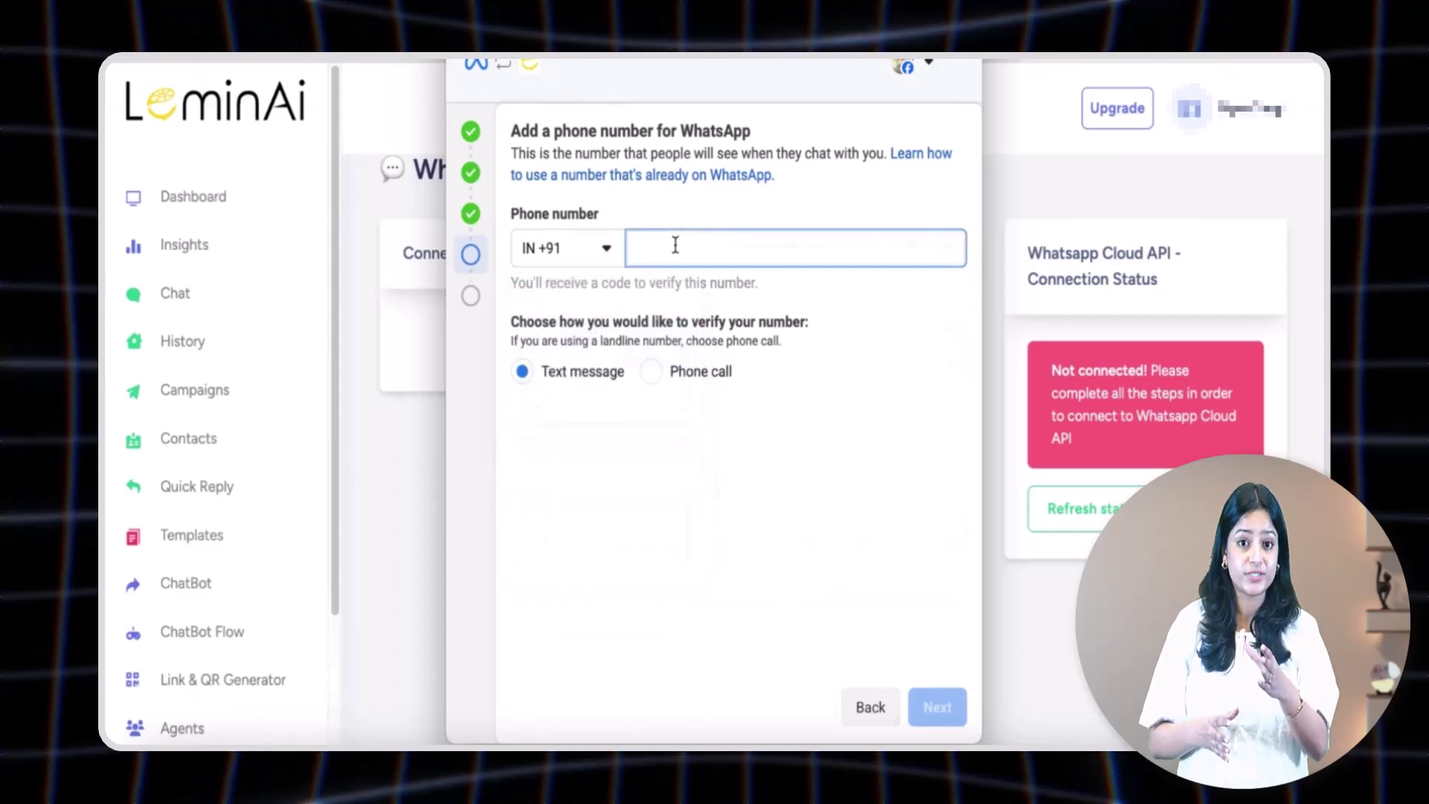
{"action": "type", "text": "9876543210"}
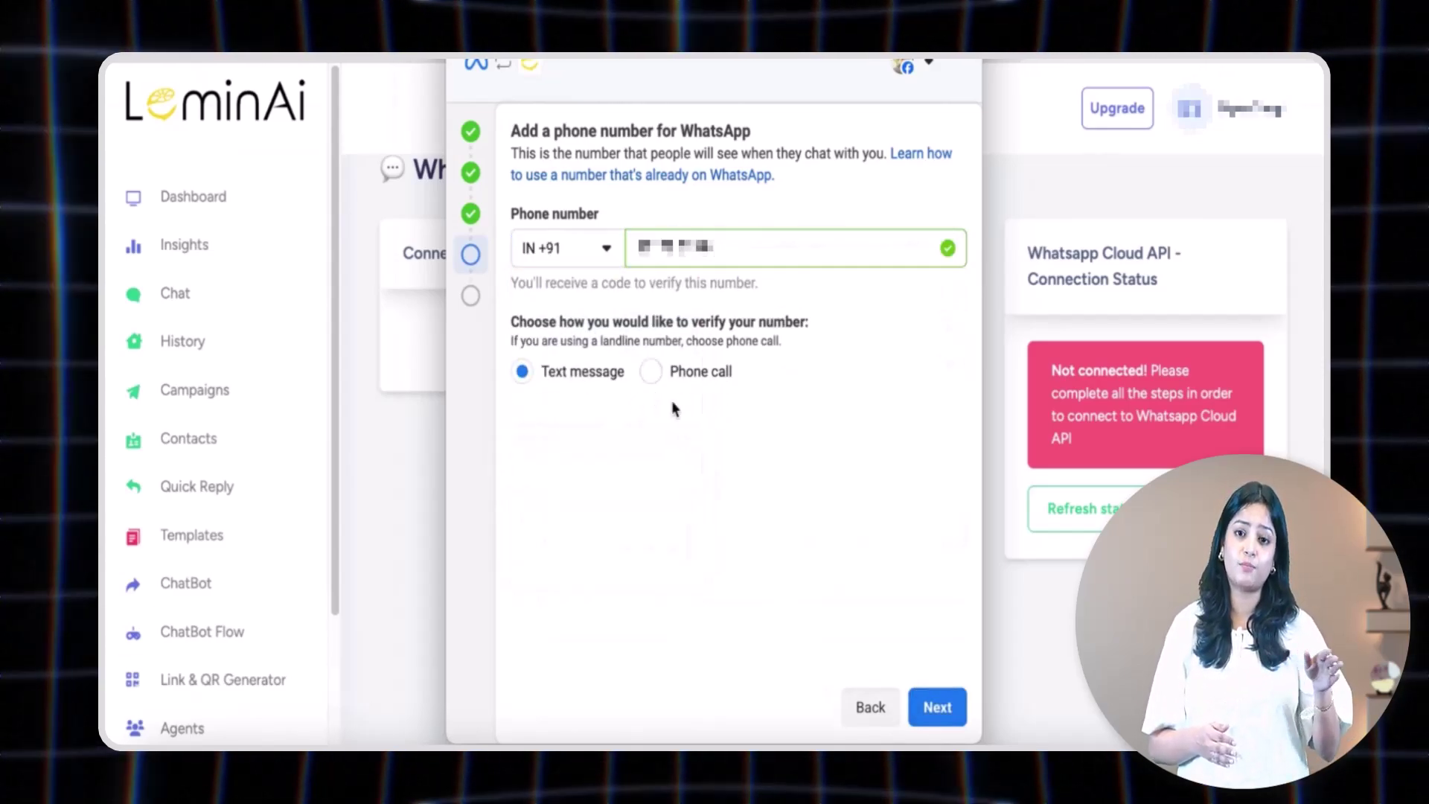
{"action": "left_click", "coordinate": [938, 709]}
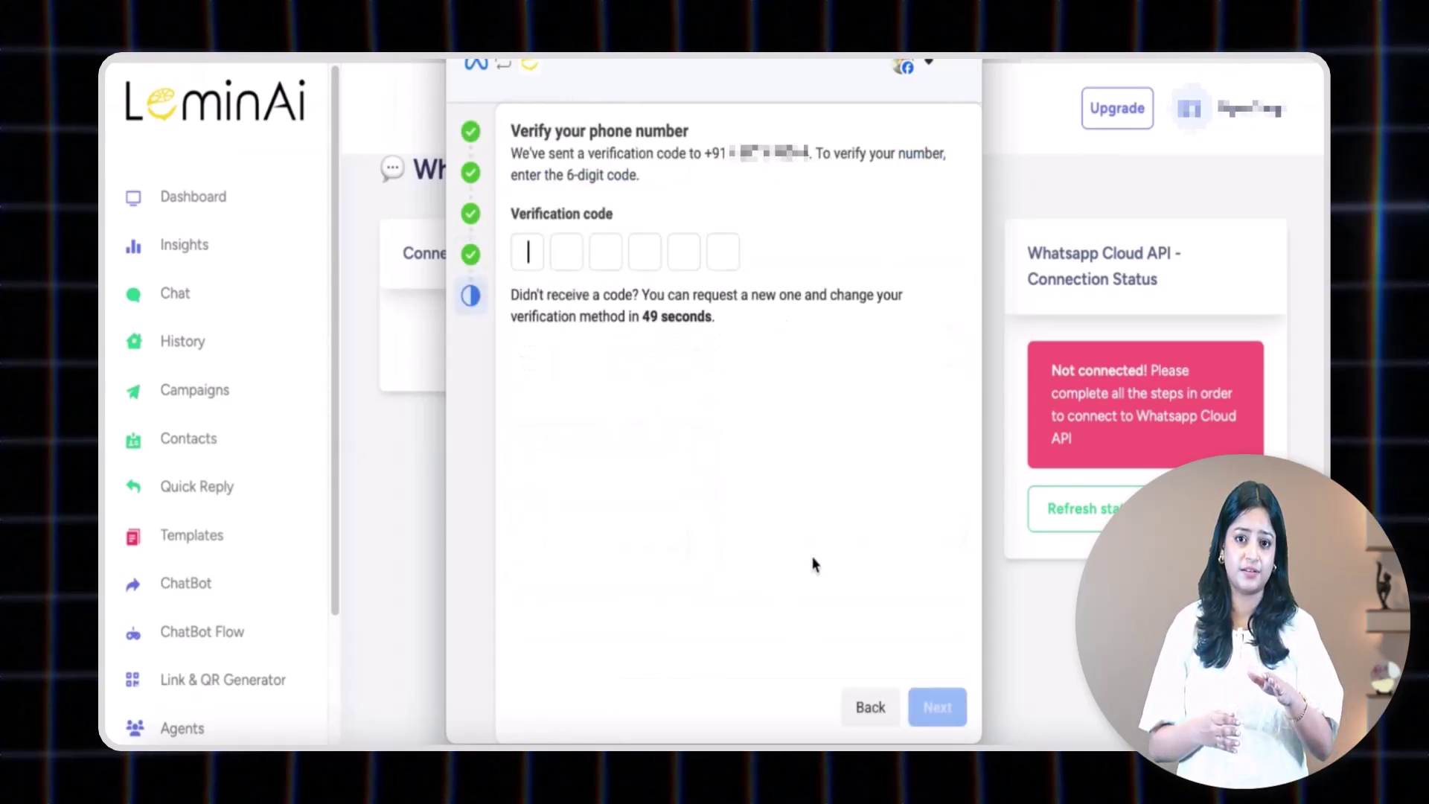
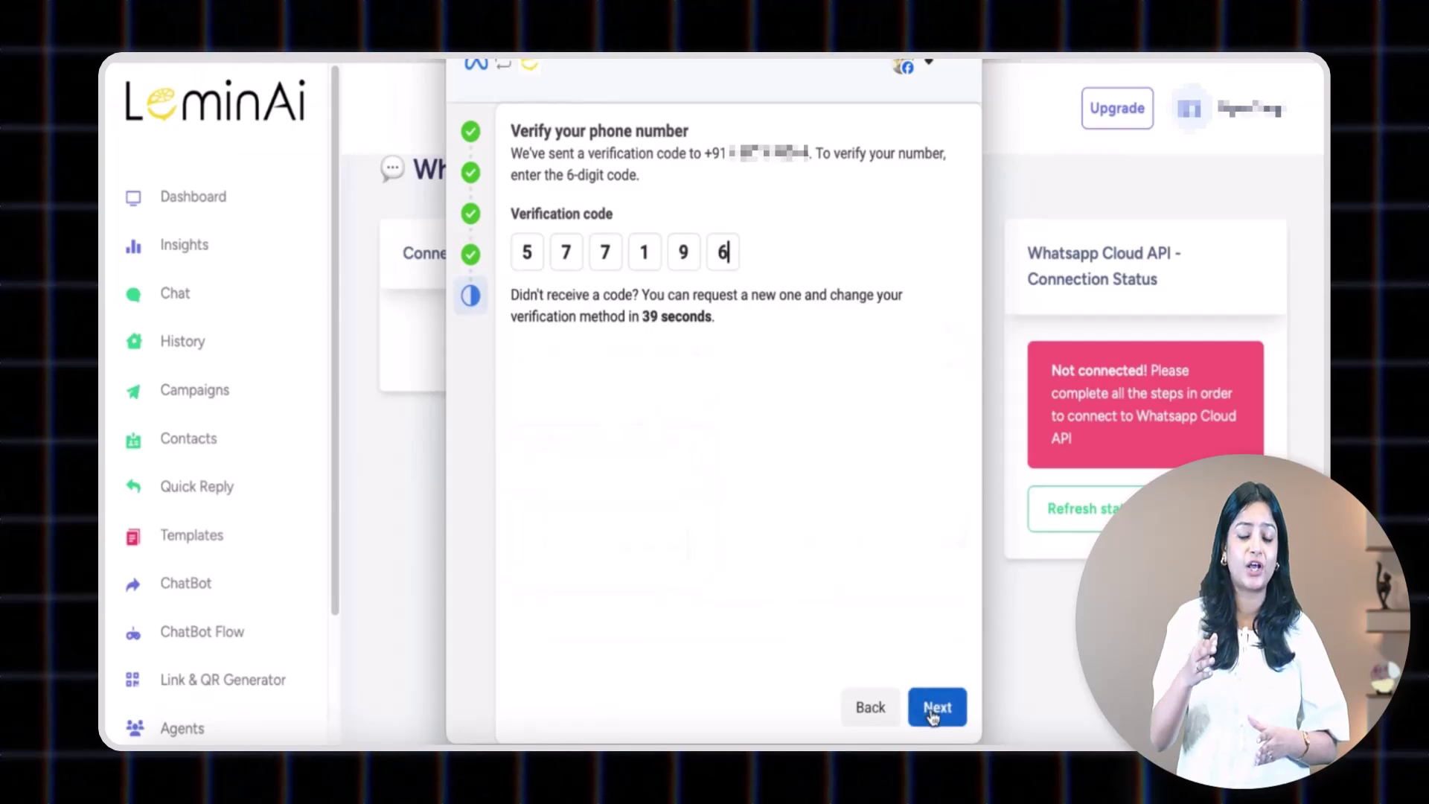
Submit the six-digit verification code and approve LeminAi's access to the WhatsApp account
{"action": "left_click", "coordinate": [932, 714]}
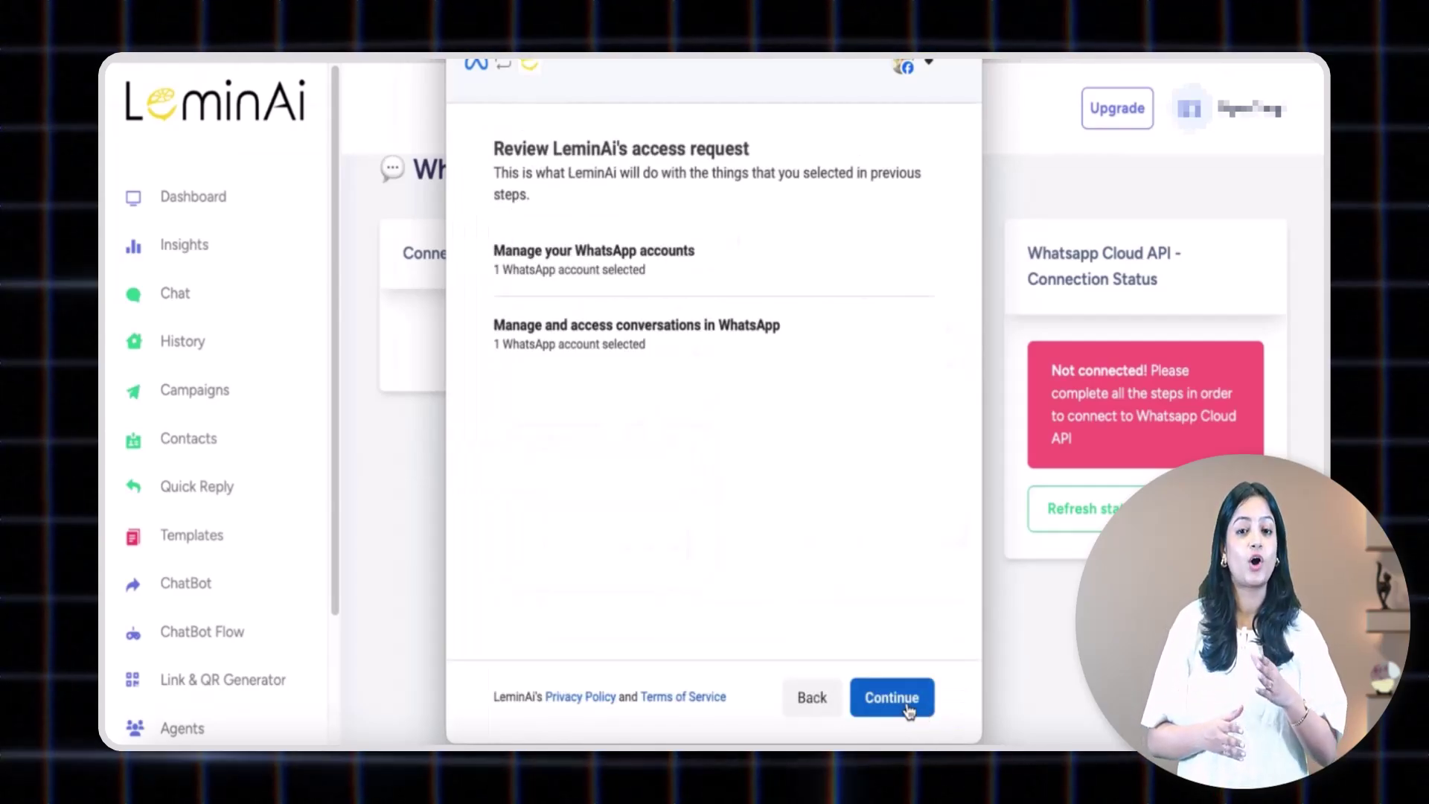
{"action": "left_click", "coordinate": [892, 697]}
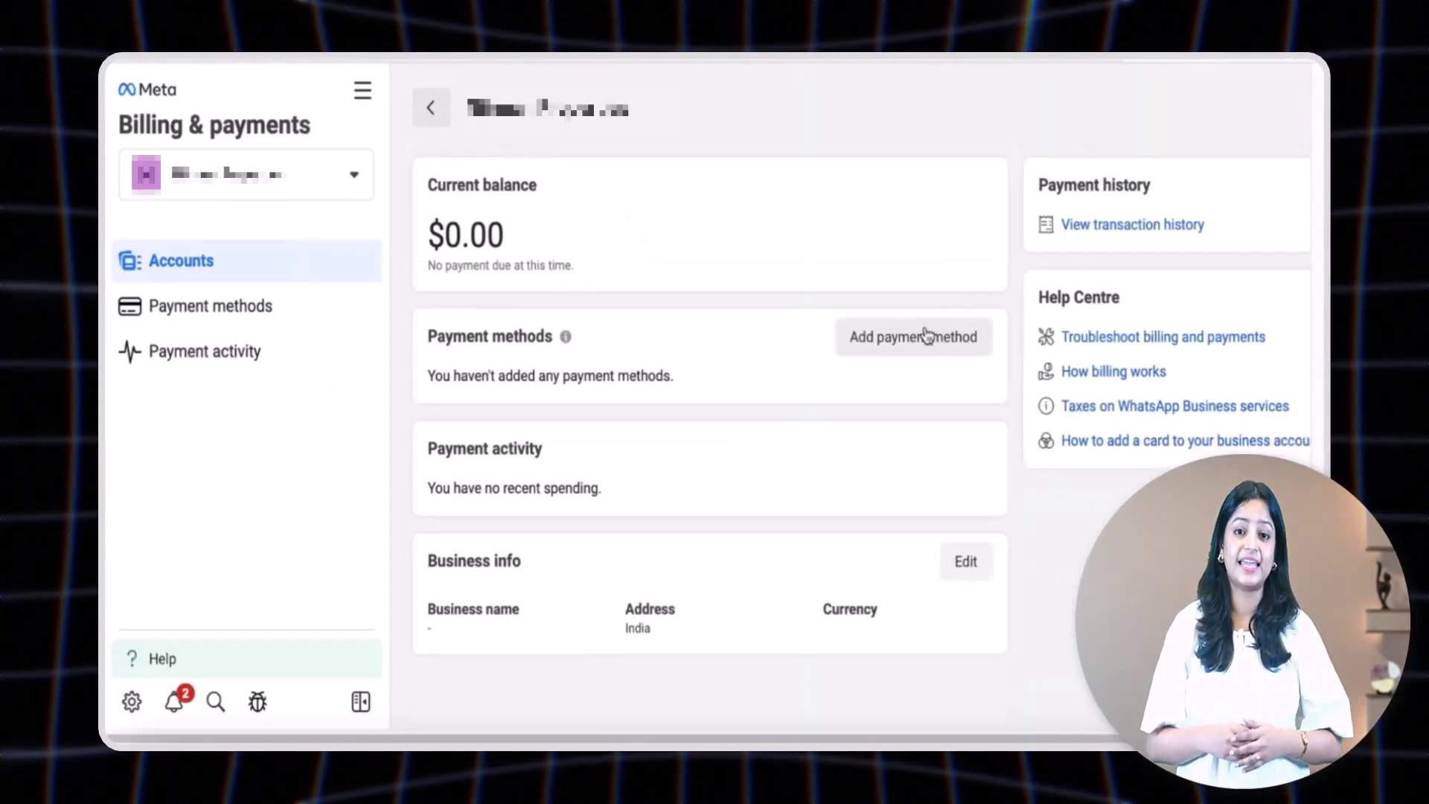
Add a debit or credit card for India, INR, Kolkata, entering the cardholder name, number, expiry and CVV
{"action": "left_click", "coordinate": [925, 335]}
{"action": "left_click", "coordinate": [934, 581]}
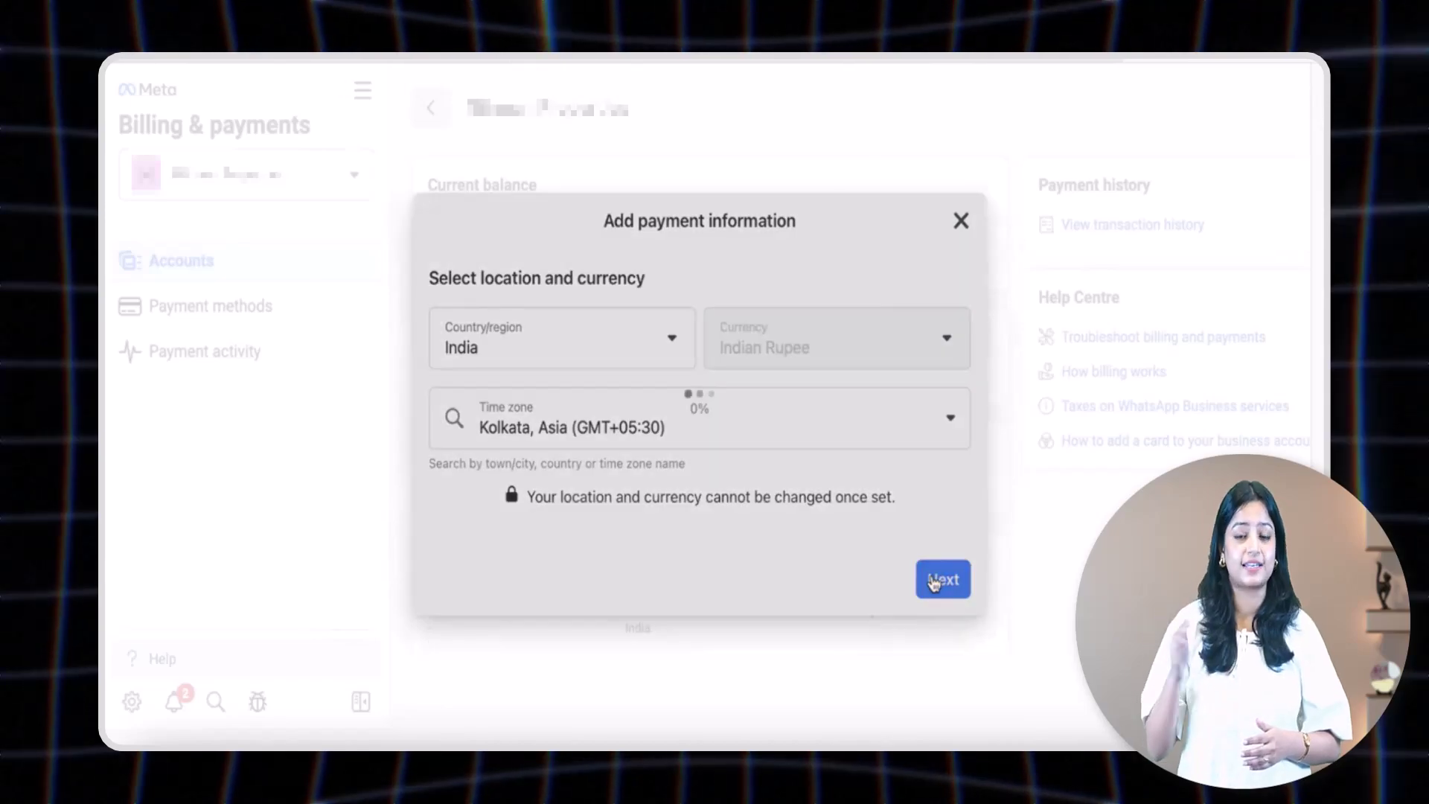
{"action": "left_click", "coordinate": [943, 560]}
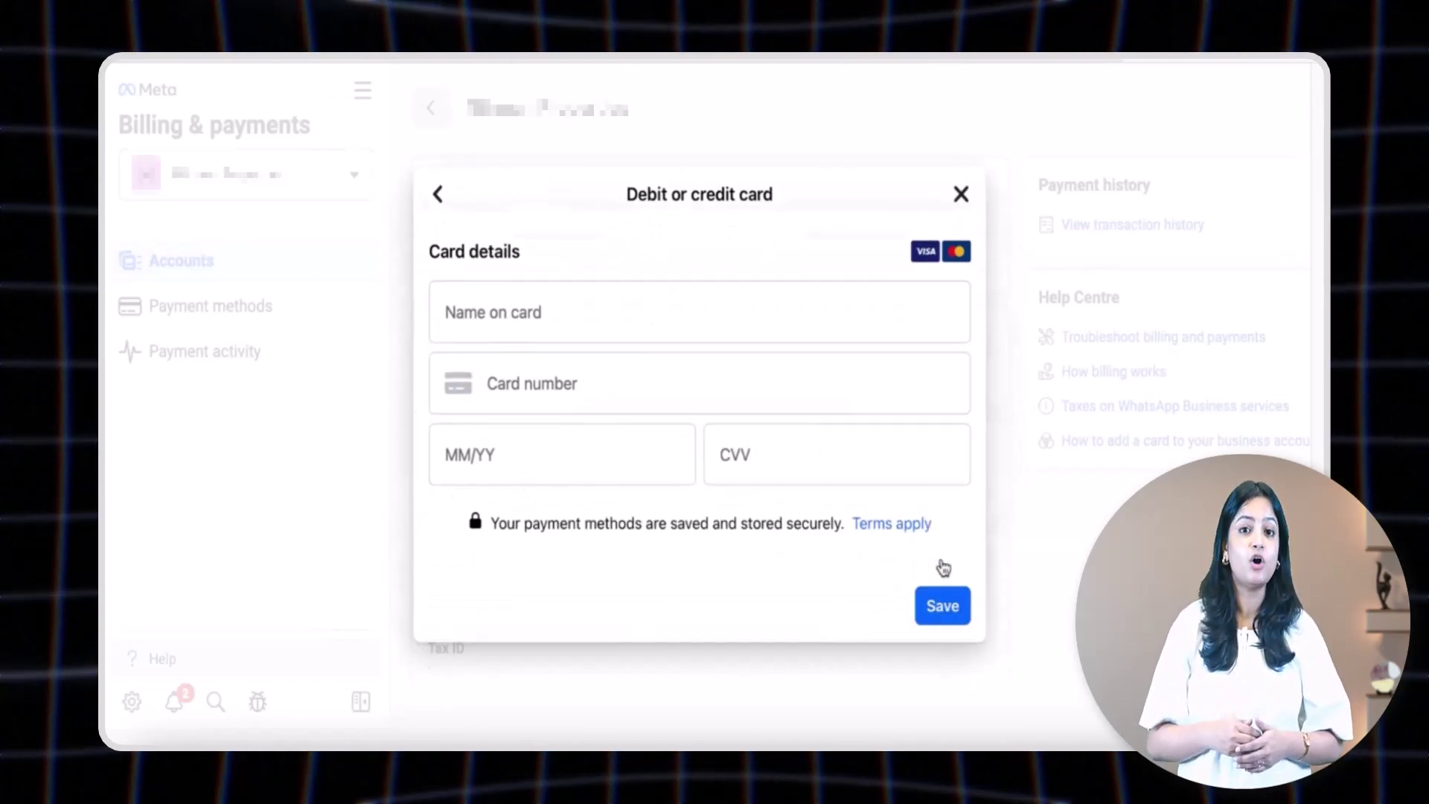
{"action": "left_click", "coordinate": [566, 313]}
{"action": "type", "text": "Name Card"}
{"action": "left_click", "coordinate": [565, 405]}
{"action": "type", "text": "4111111111111111"}
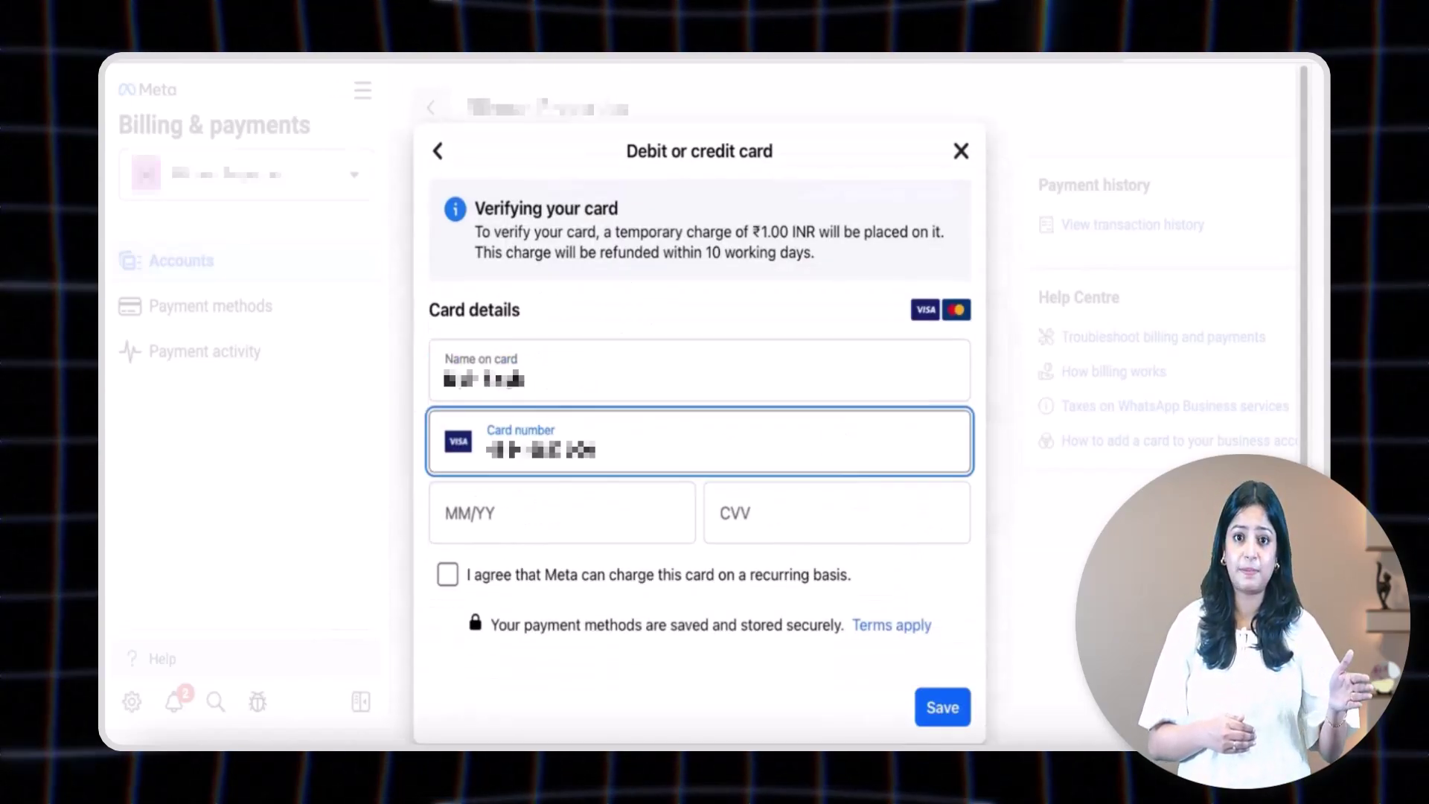
{"action": "left_click", "coordinate": [559, 527]}
{"action": "type", "text": "1228"}
{"action": "left_click", "coordinate": [797, 511]}
{"action": "type", "text": "123"}
Agree to recurring charges, save the card, and verify it with the bank's one-time password
{"action": "left_click", "coordinate": [447, 574]}
{"action": "left_click", "coordinate": [943, 707]}
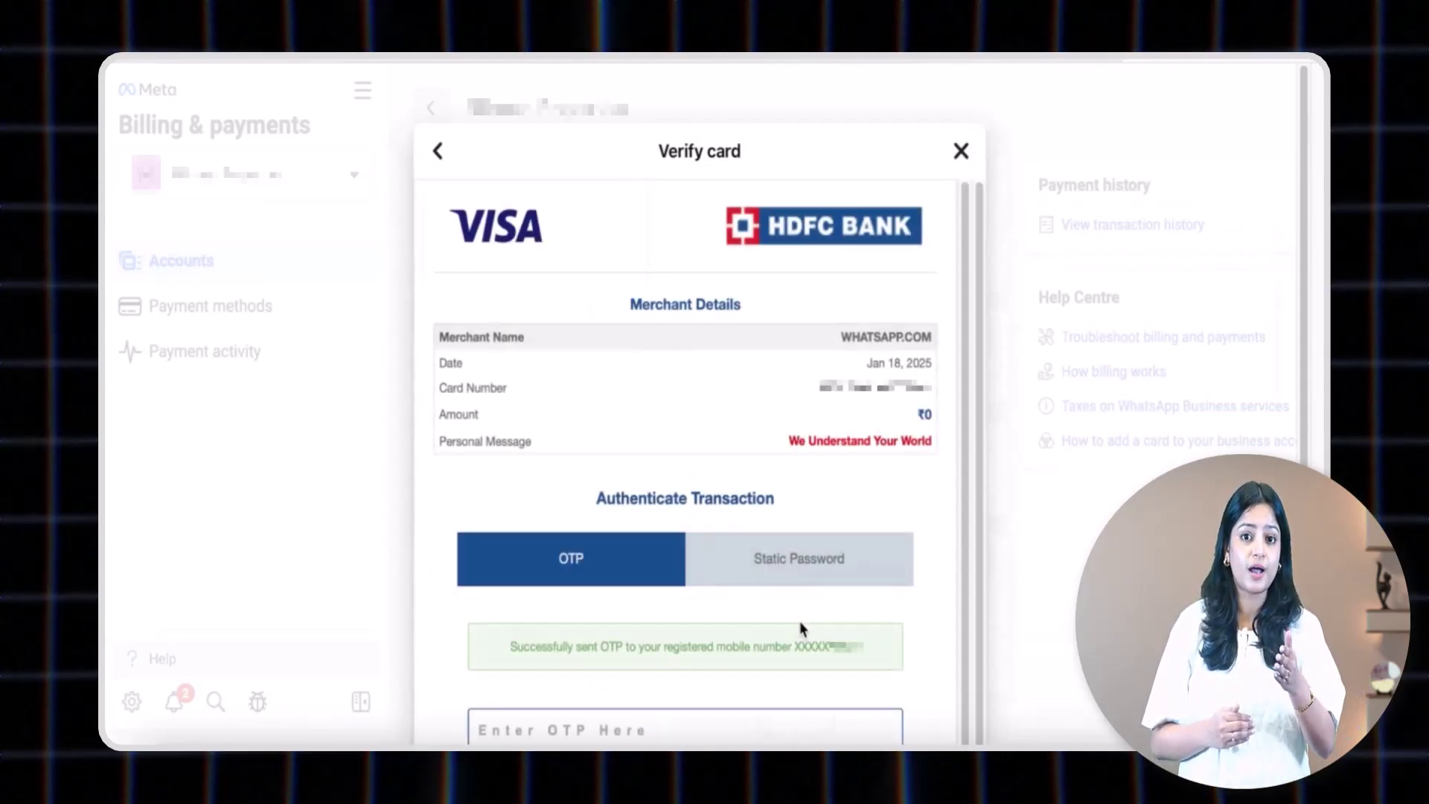
{"action": "scroll", "coordinate": [802, 629], "scroll_direction": "down", "scroll_amount": 1}
{"action": "left_click", "coordinate": [654, 650]}
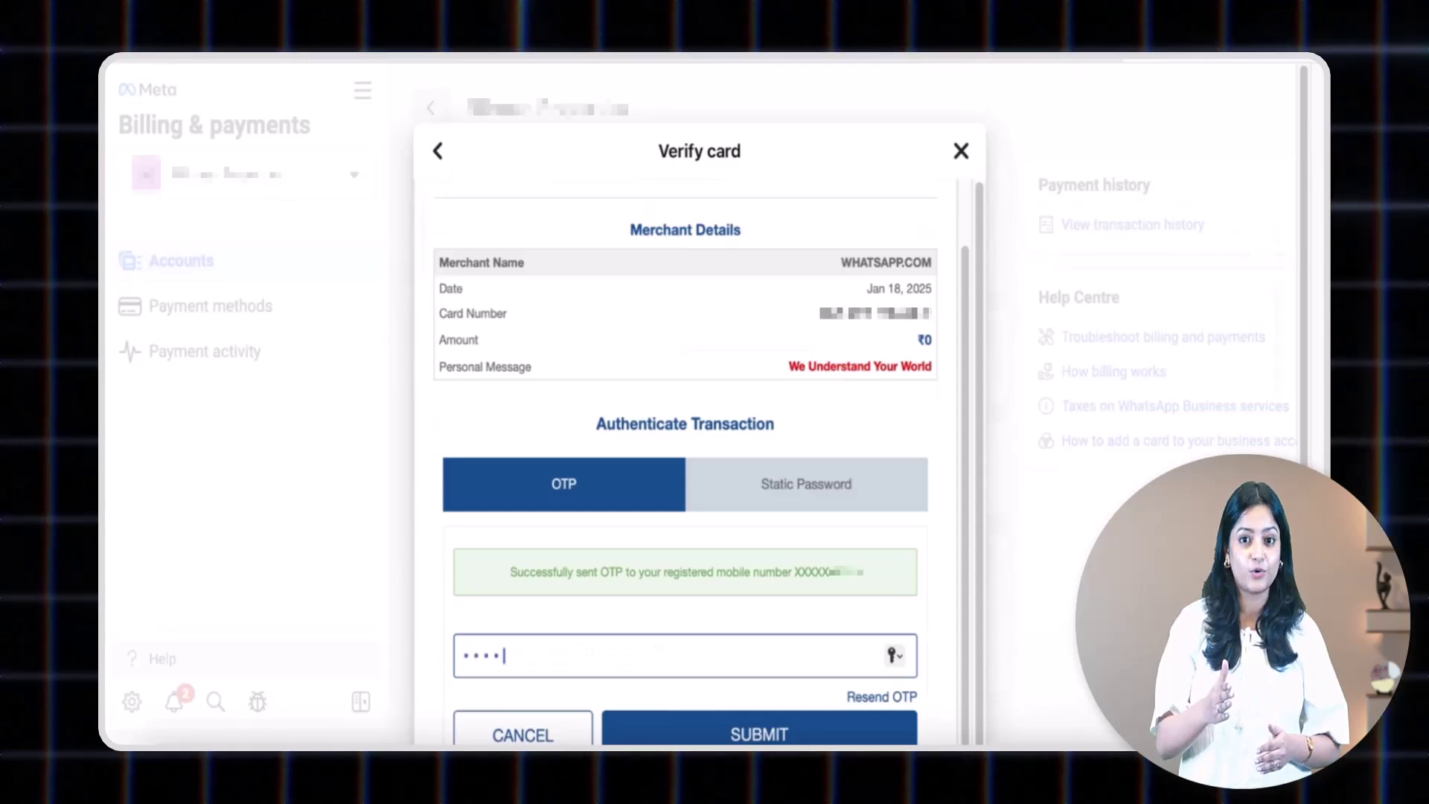
{"action": "left_click", "coordinate": [776, 735]}
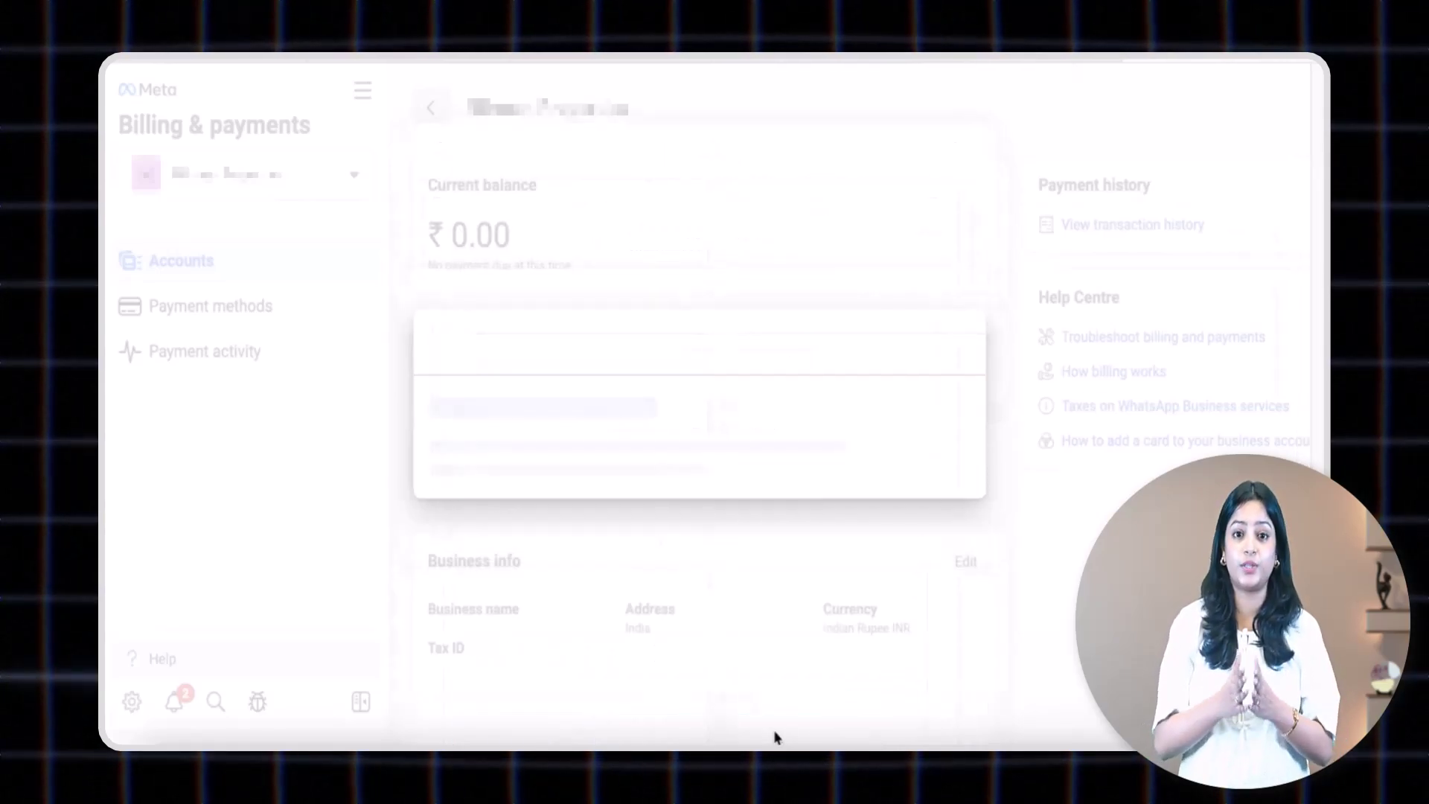
{"action": "left_click", "coordinate": [945, 515]}
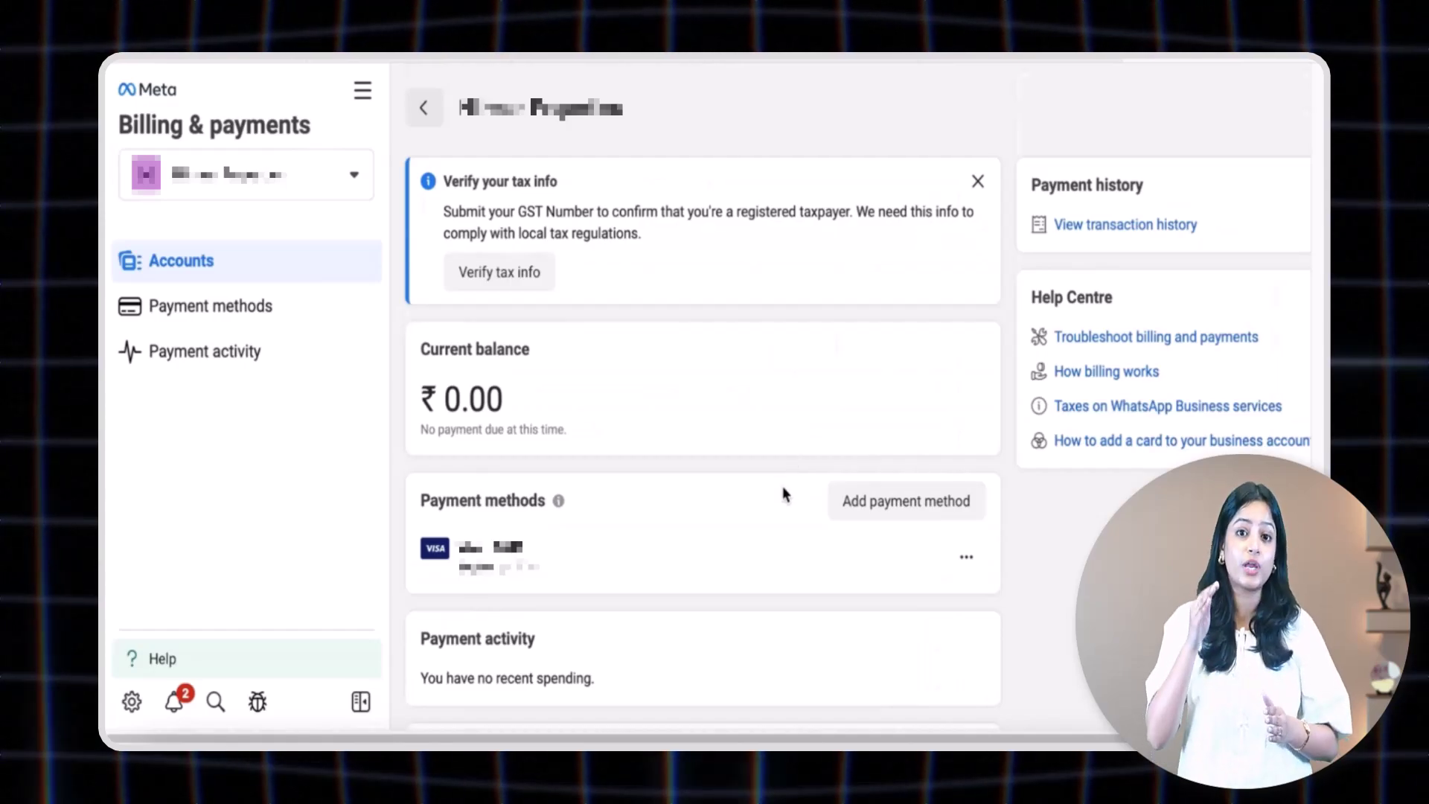
Set the saved Visa card as the default payment method
{"action": "left_click", "coordinate": [966, 561]}
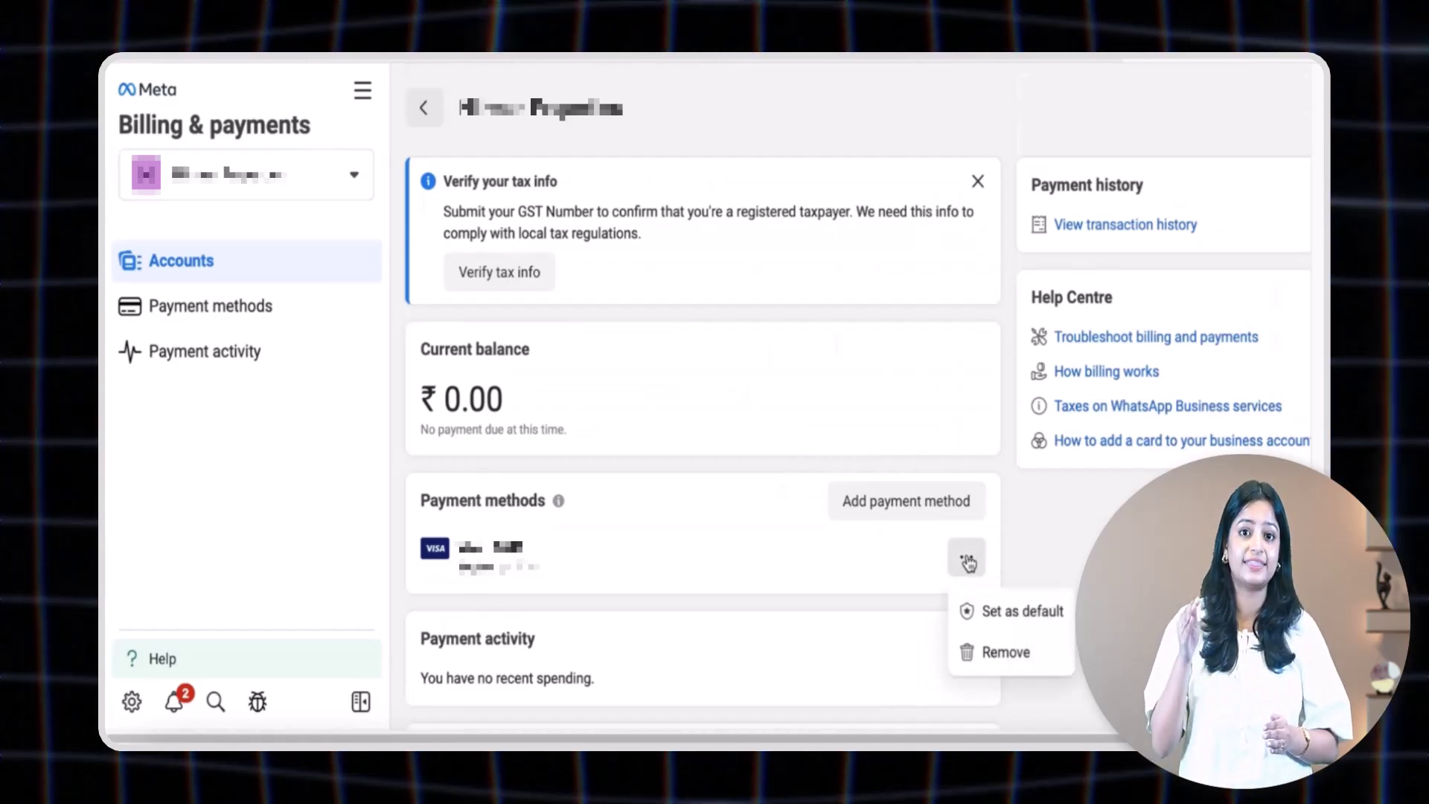
{"action": "left_click", "coordinate": [1007, 612]}
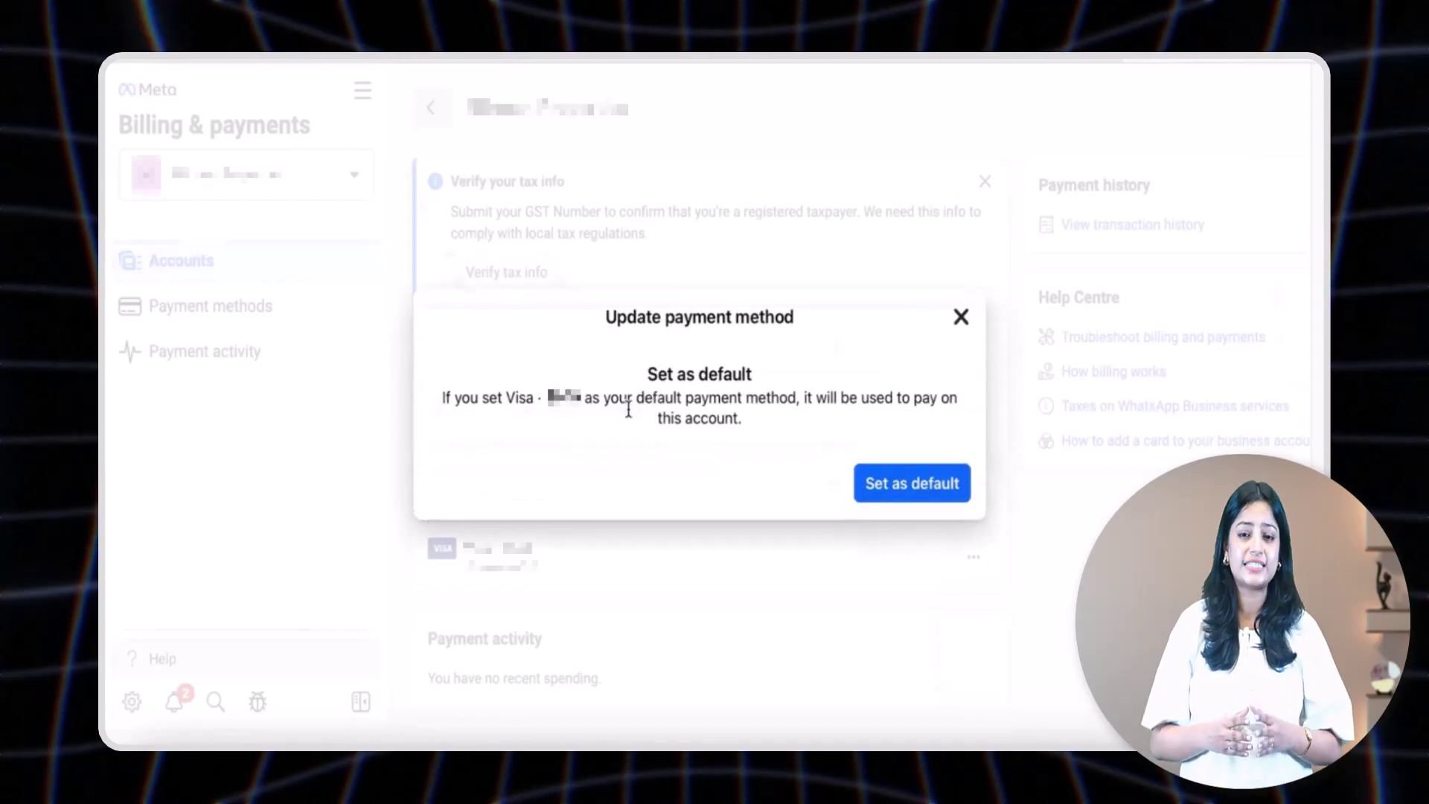
{"action": "left_click", "coordinate": [921, 489]}
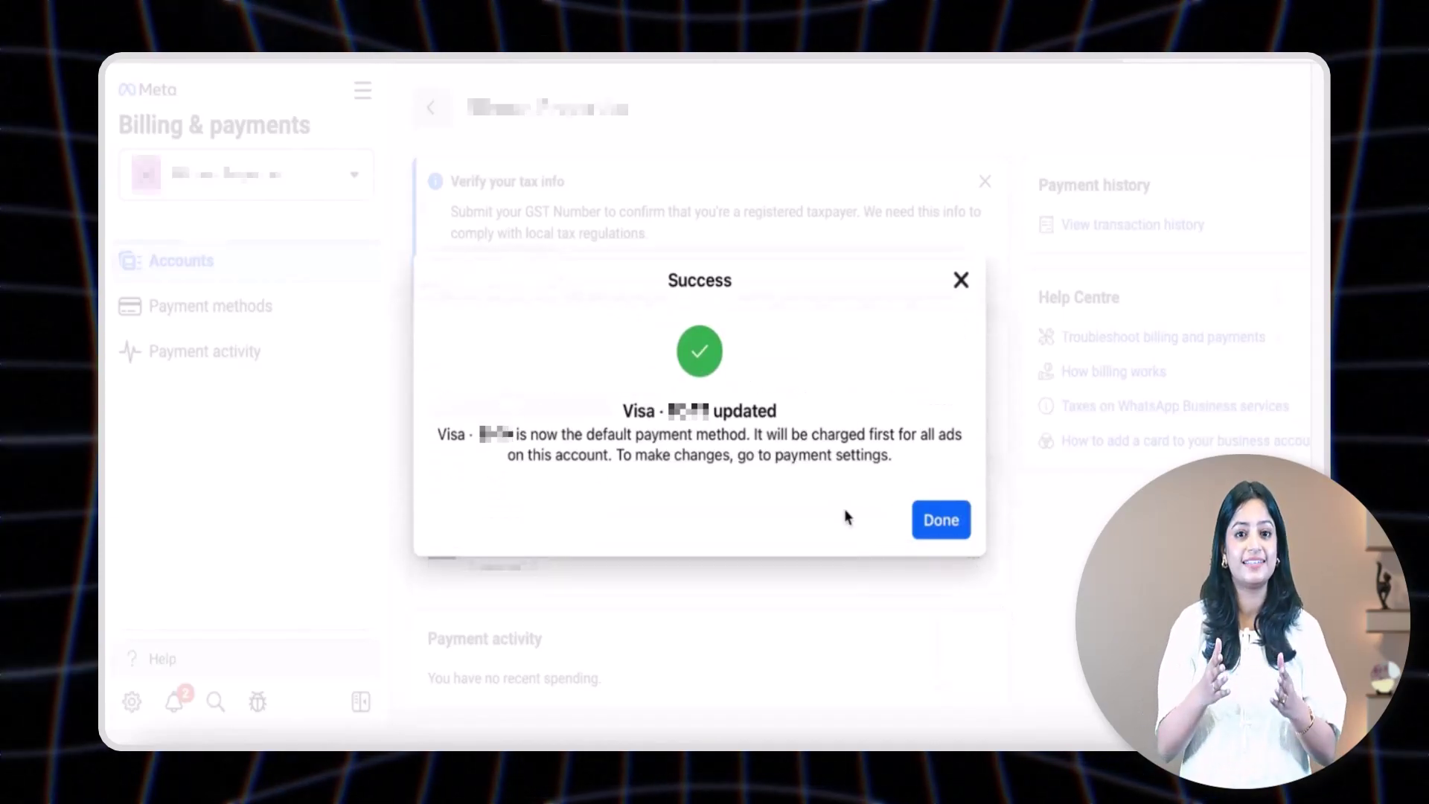
{"action": "left_click", "coordinate": [939, 521]}
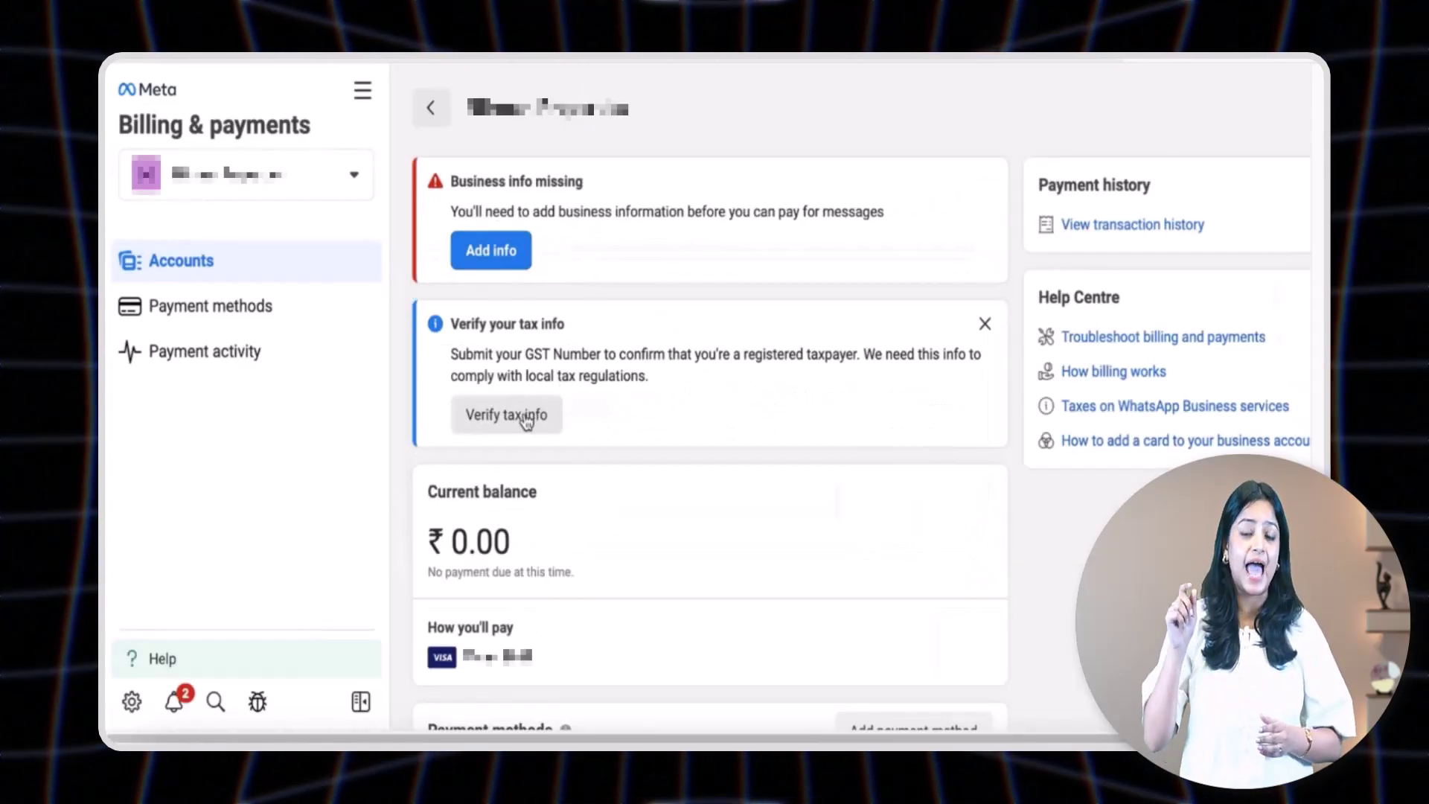
Review the Business info form for the missing business information
{"action": "left_click", "coordinate": [488, 260]}
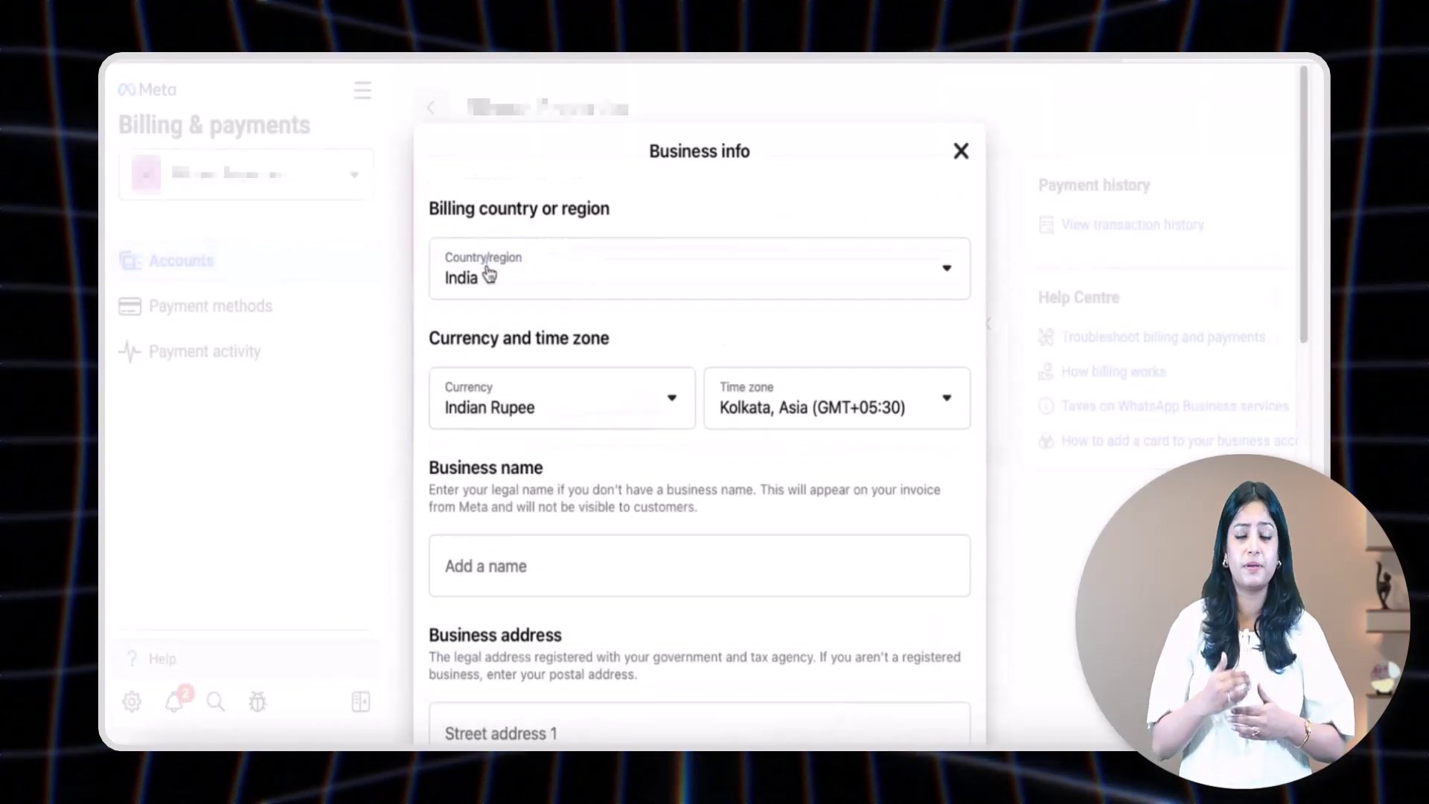
{"action": "scroll", "coordinate": [568, 499], "scroll_direction": "down", "scroll_amount": 3}
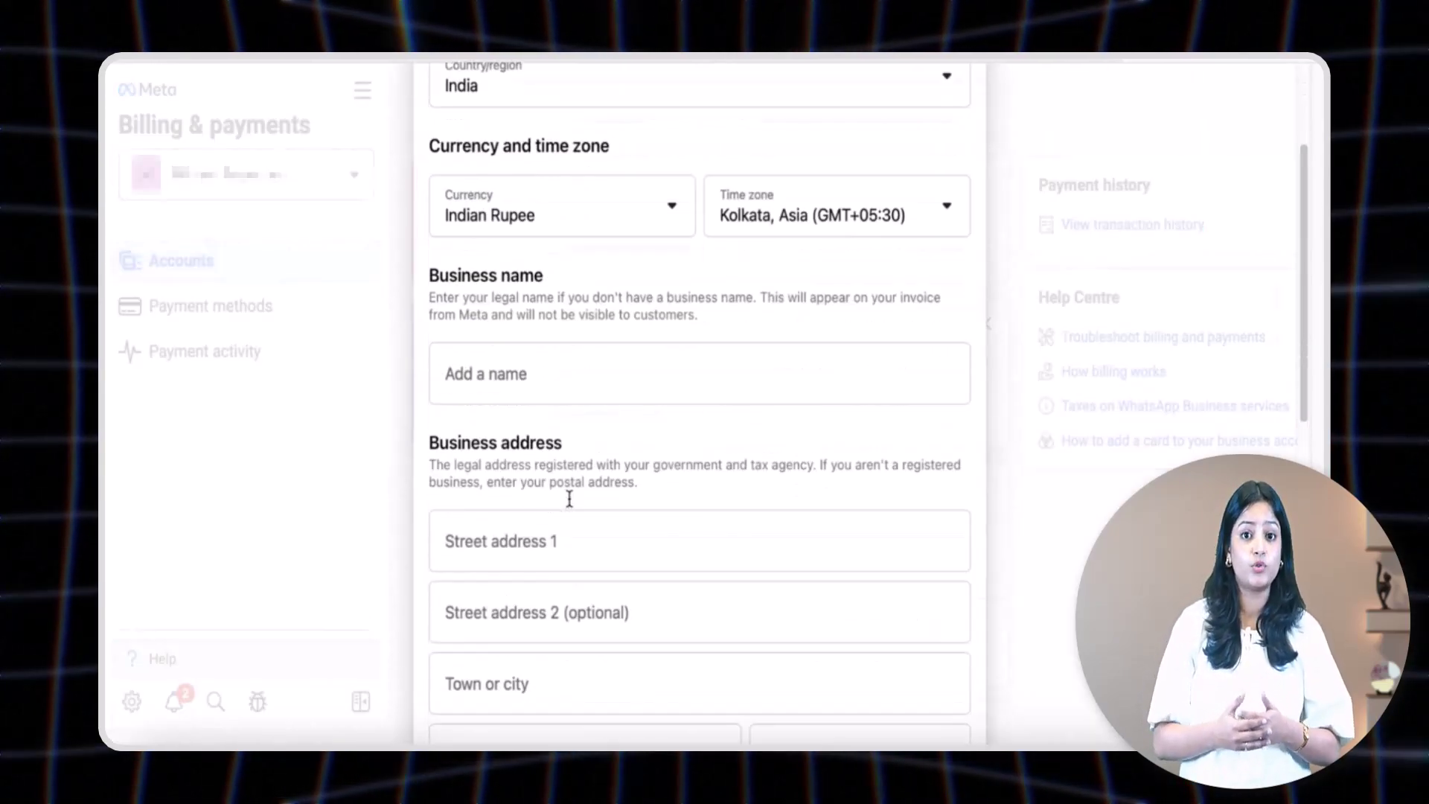
{"action": "scroll", "coordinate": [570, 505], "scroll_direction": "down", "scroll_amount": 5}
{"action": "scroll", "coordinate": [570, 505], "scroll_direction": "down", "scroll_amount": 5}
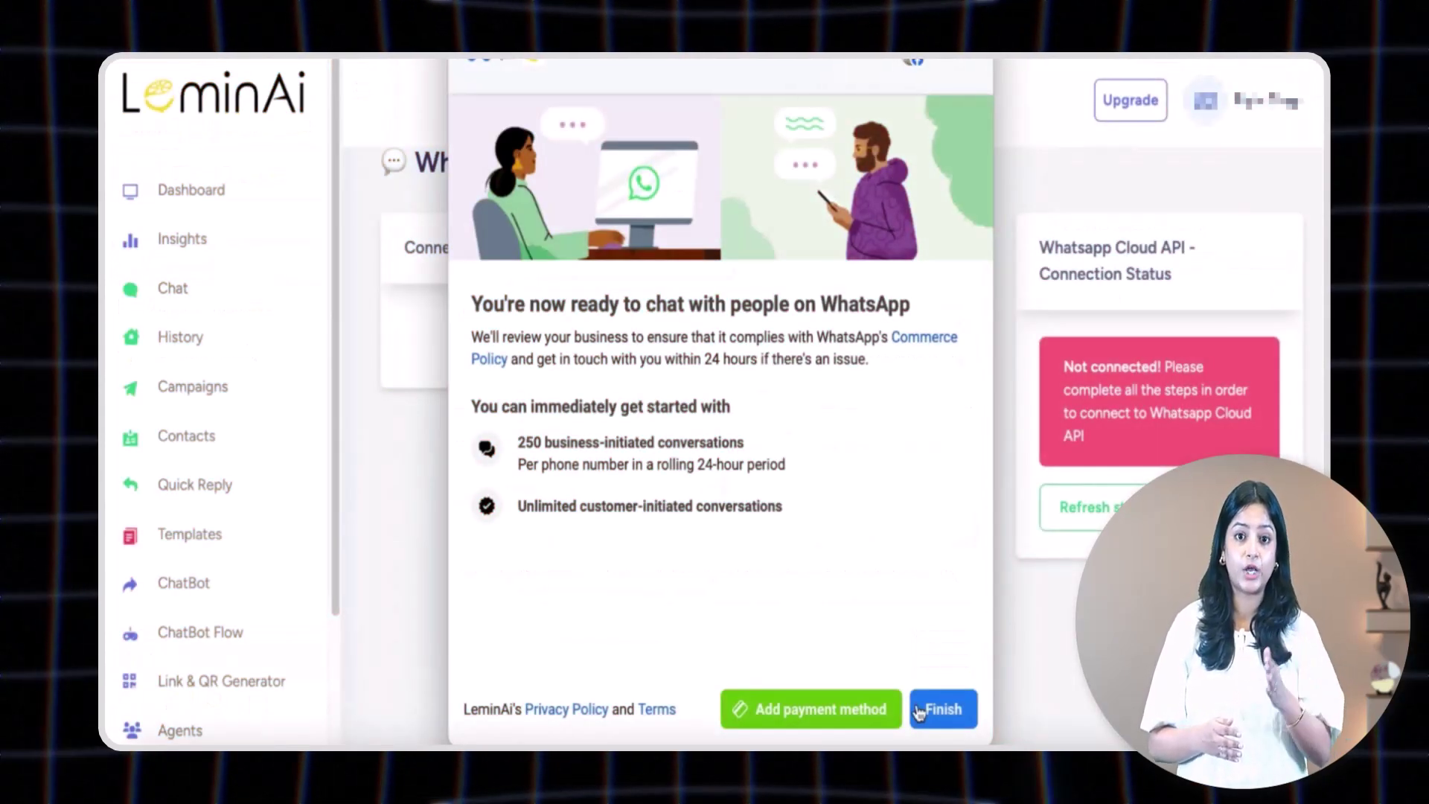
Finish the WhatsApp signup and open the incoming 'Hi bro' conversation on LeminAi's Chat page
{"action": "left_click", "coordinate": [939, 709]}
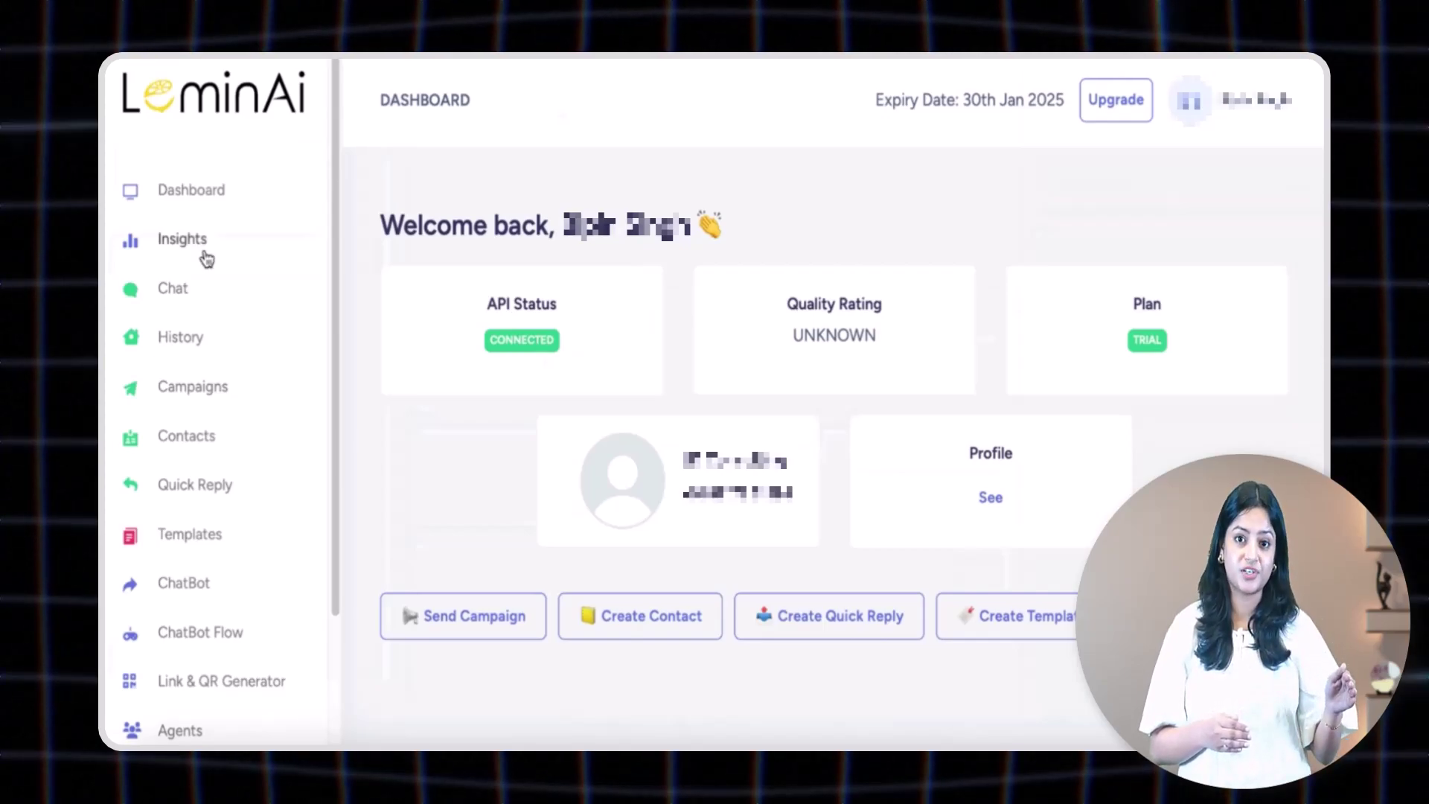
{"action": "left_click", "coordinate": [172, 292]}
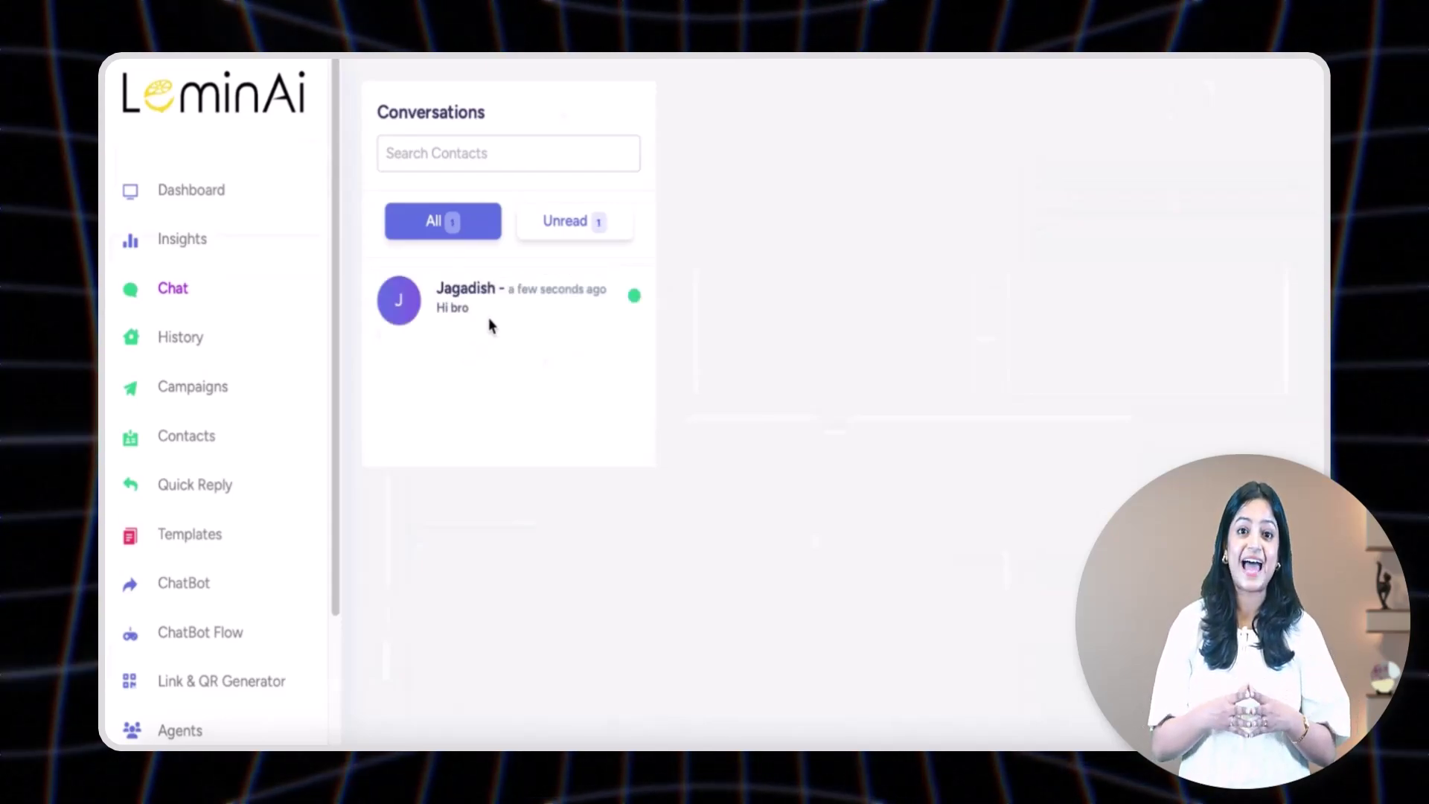
{"action": "left_click", "coordinate": [493, 309]}
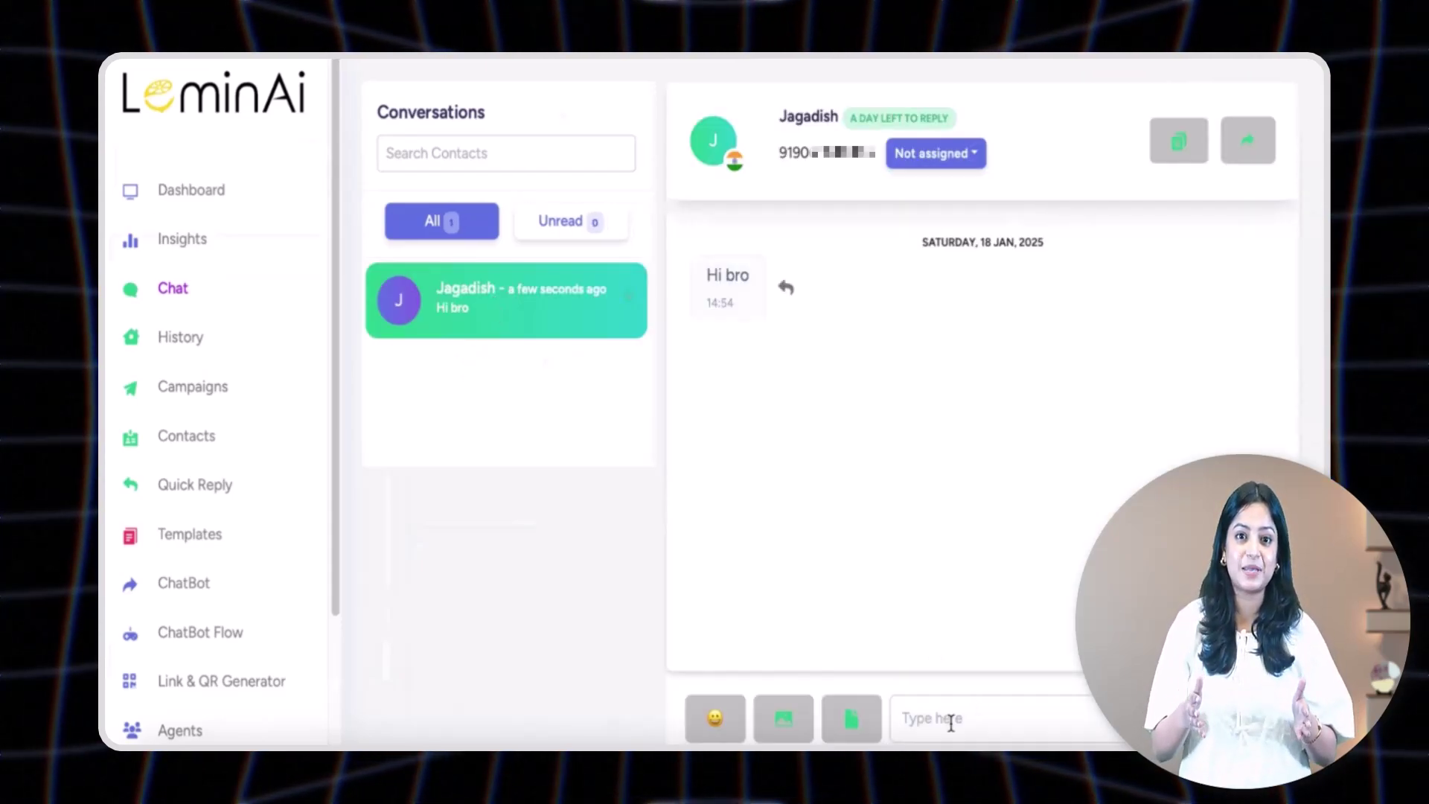